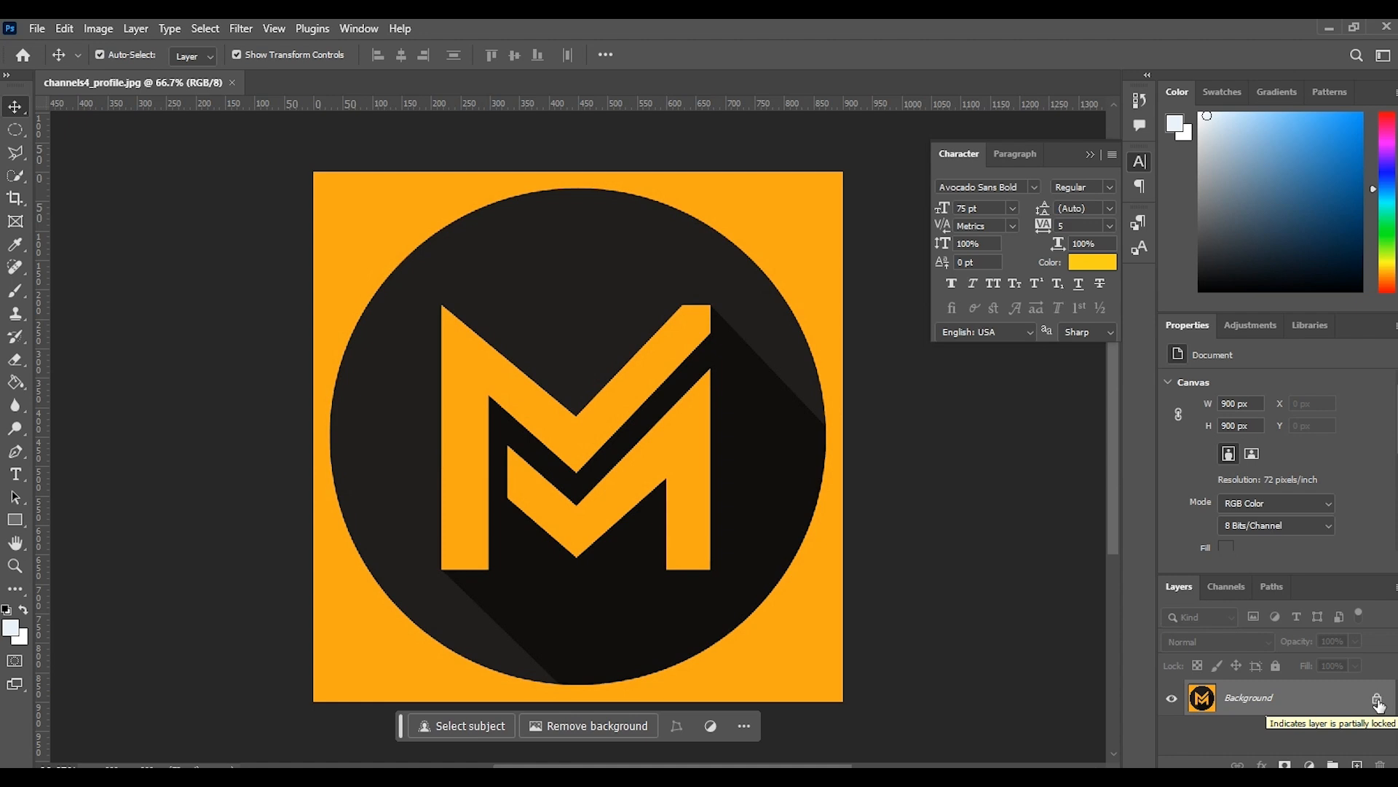
Unlock the Background layer and resize the canvas to 1920 by 1080 pixels.
left_click(1377, 702)
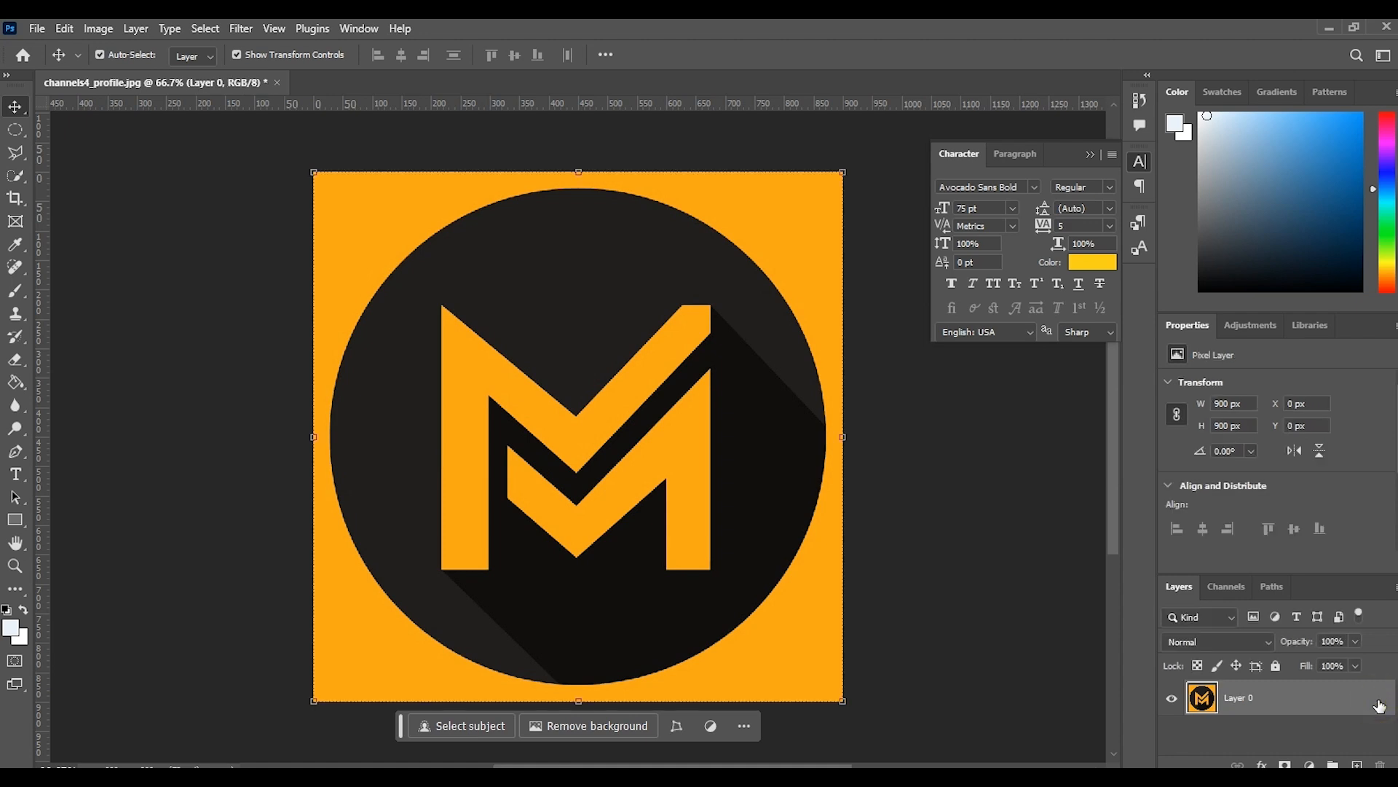
left_click(98, 29)
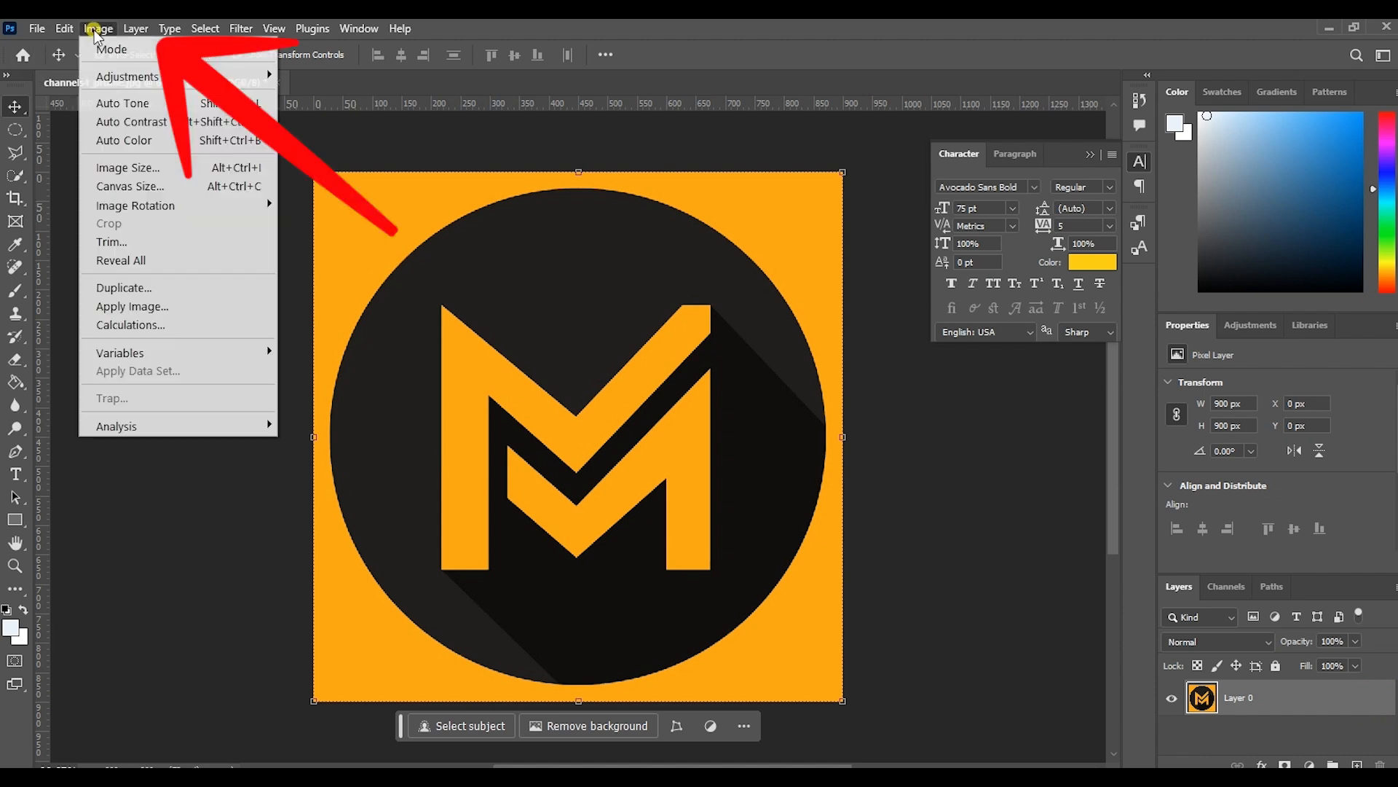
left_click(130, 187)
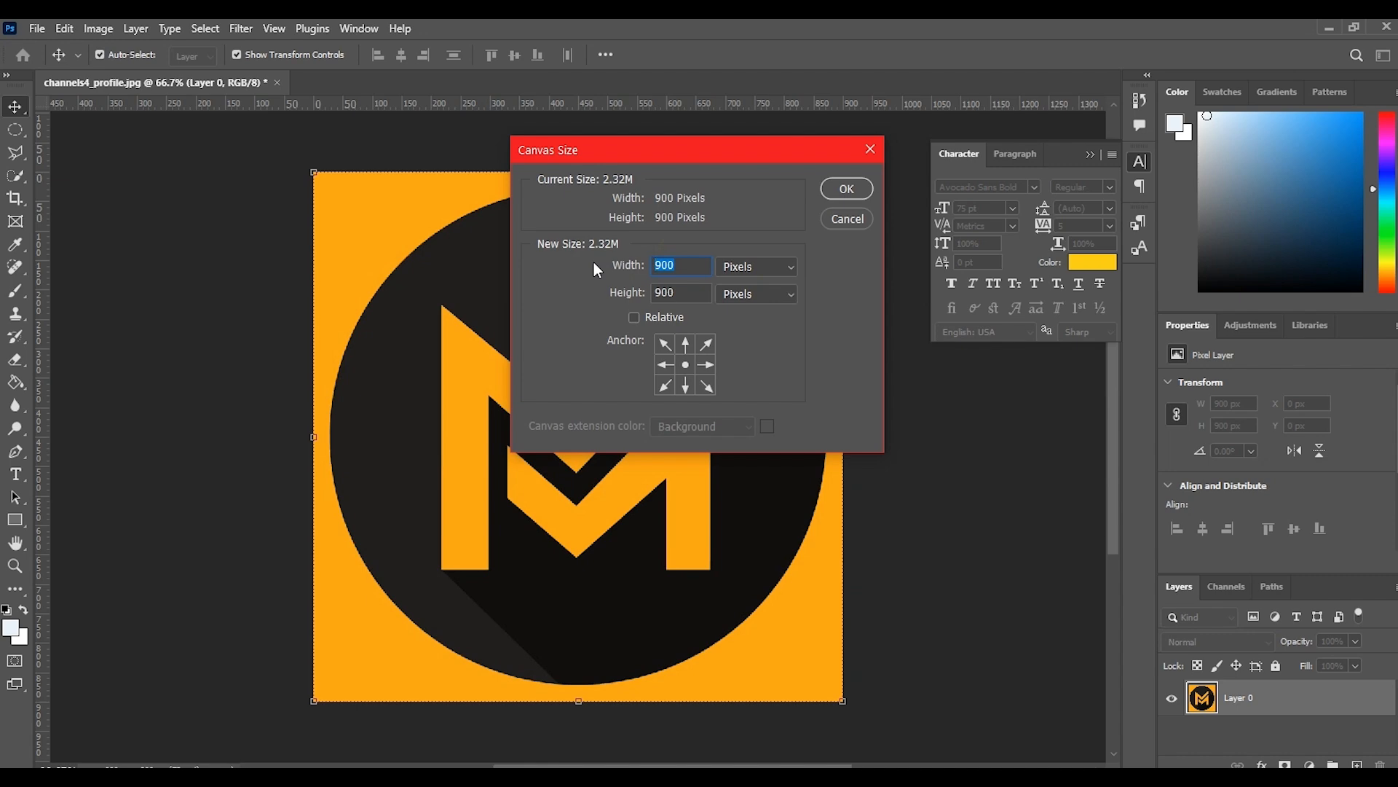
type("1920")
key("Tab")
type("1080")
left_click(846, 188)
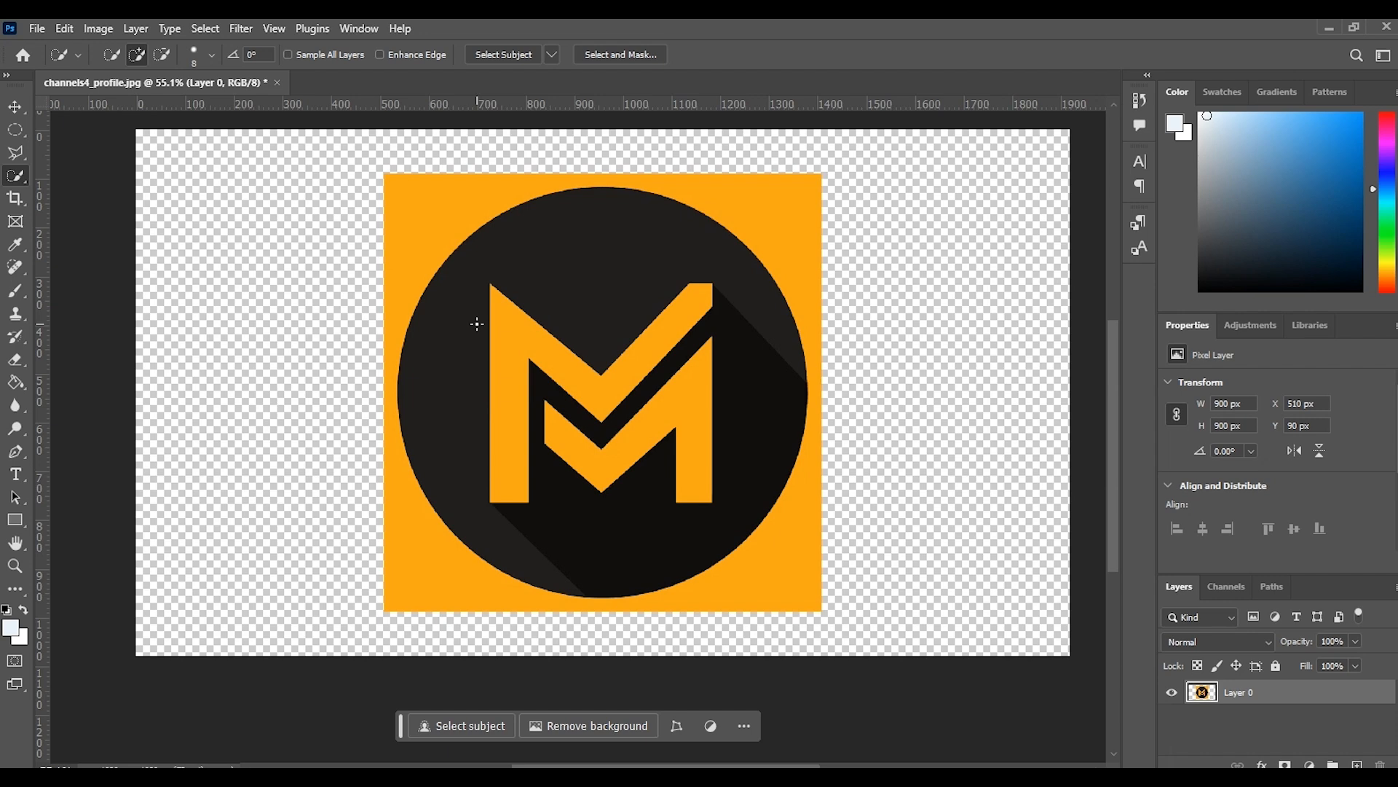
Select the inner lower orange piece of the M with the Magic Wand and copy it to a new layer.
right_click(24, 179)
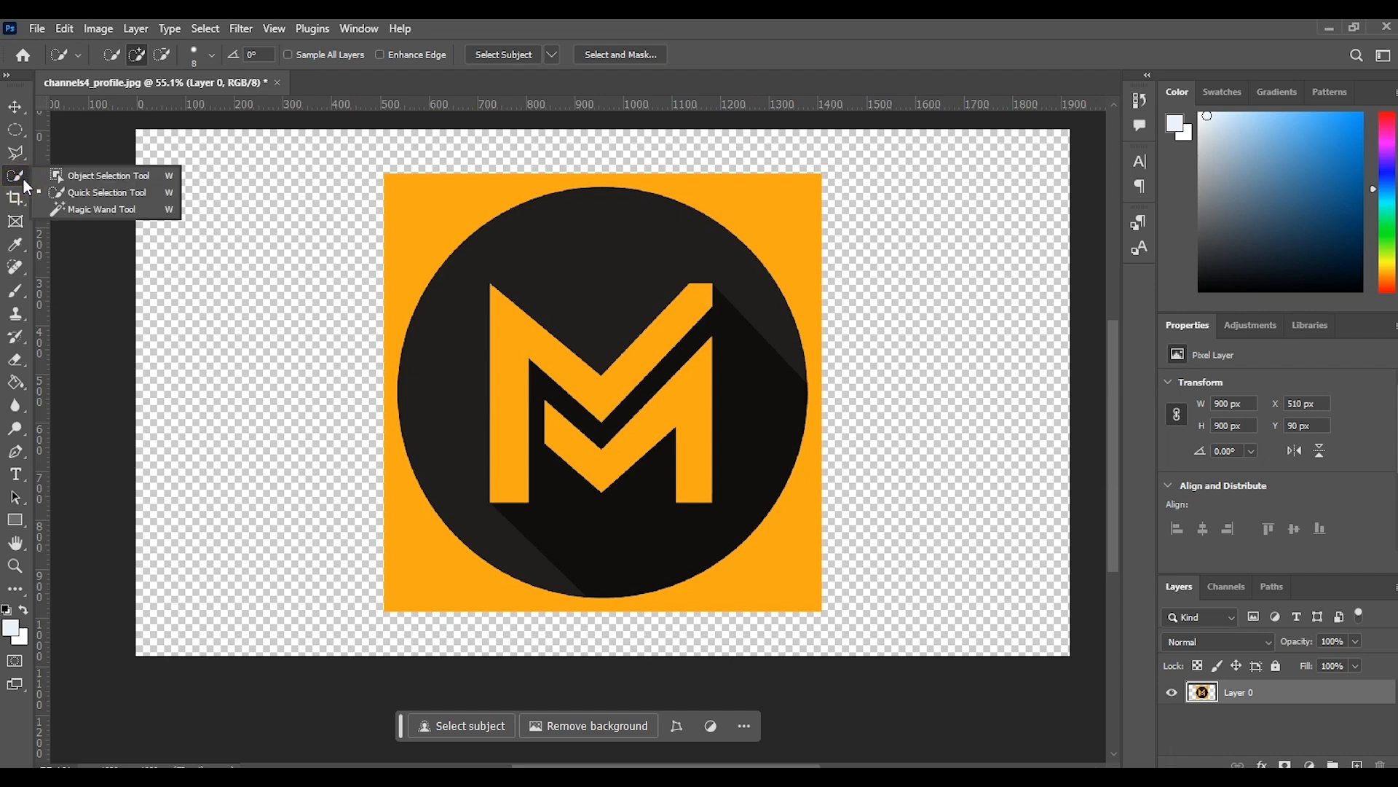
left_click(82, 210)
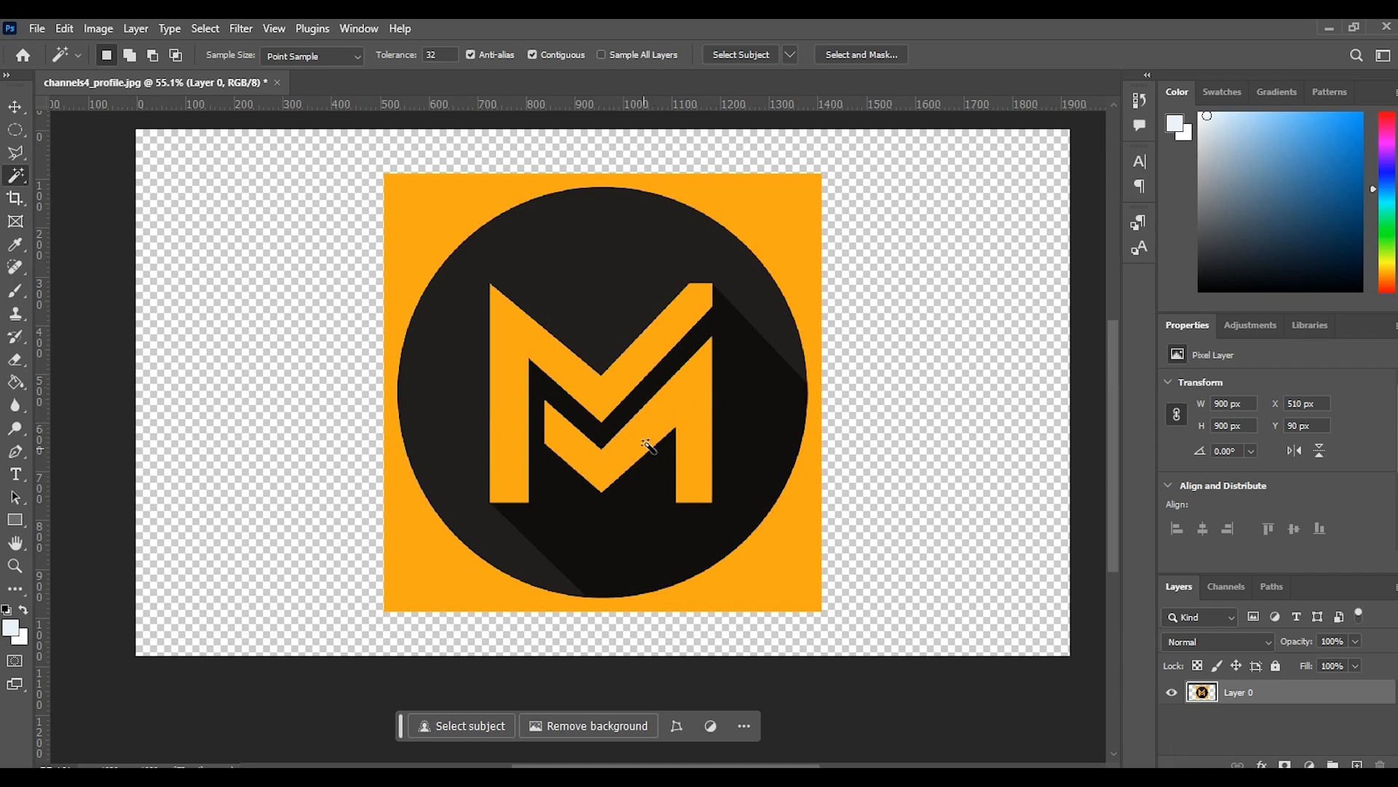
left_click(679, 419)
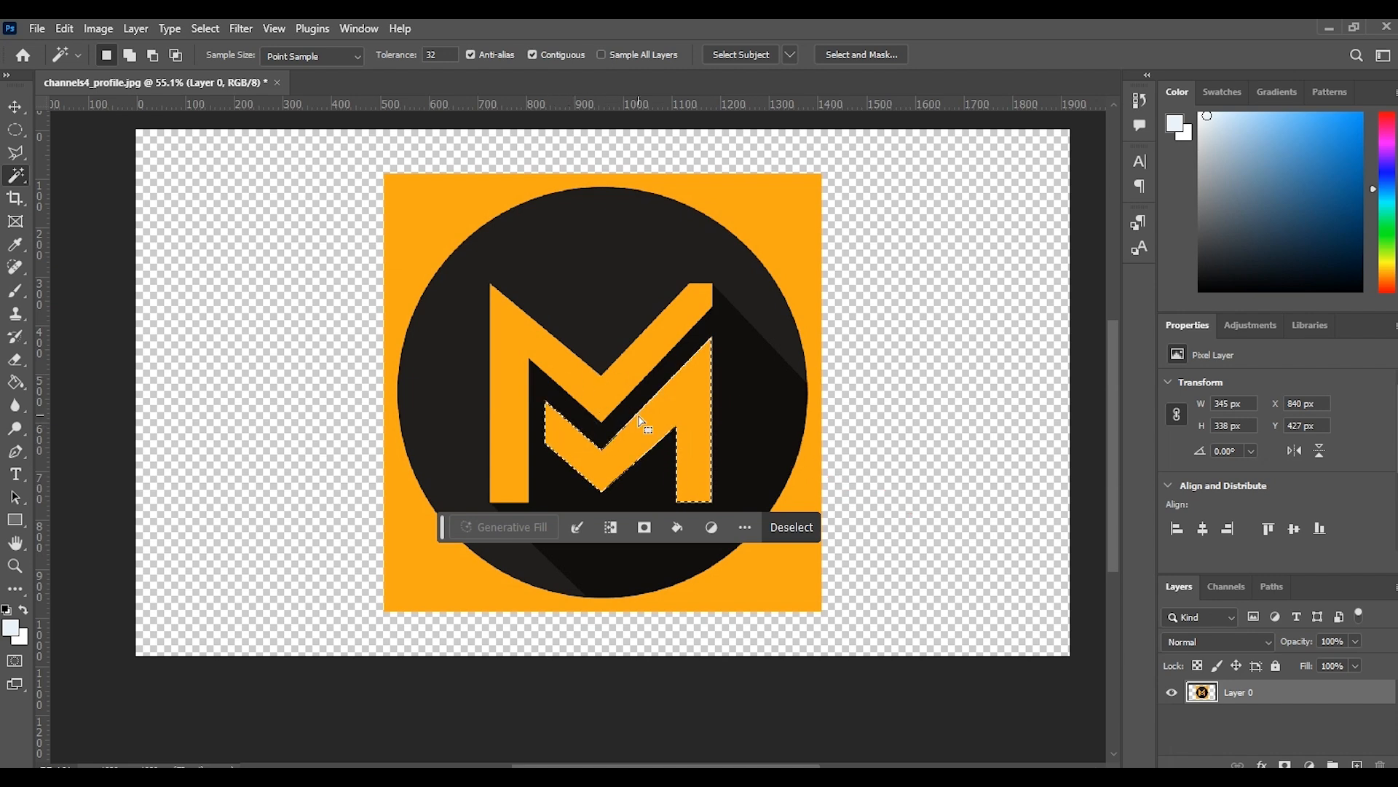
right_click(664, 410)
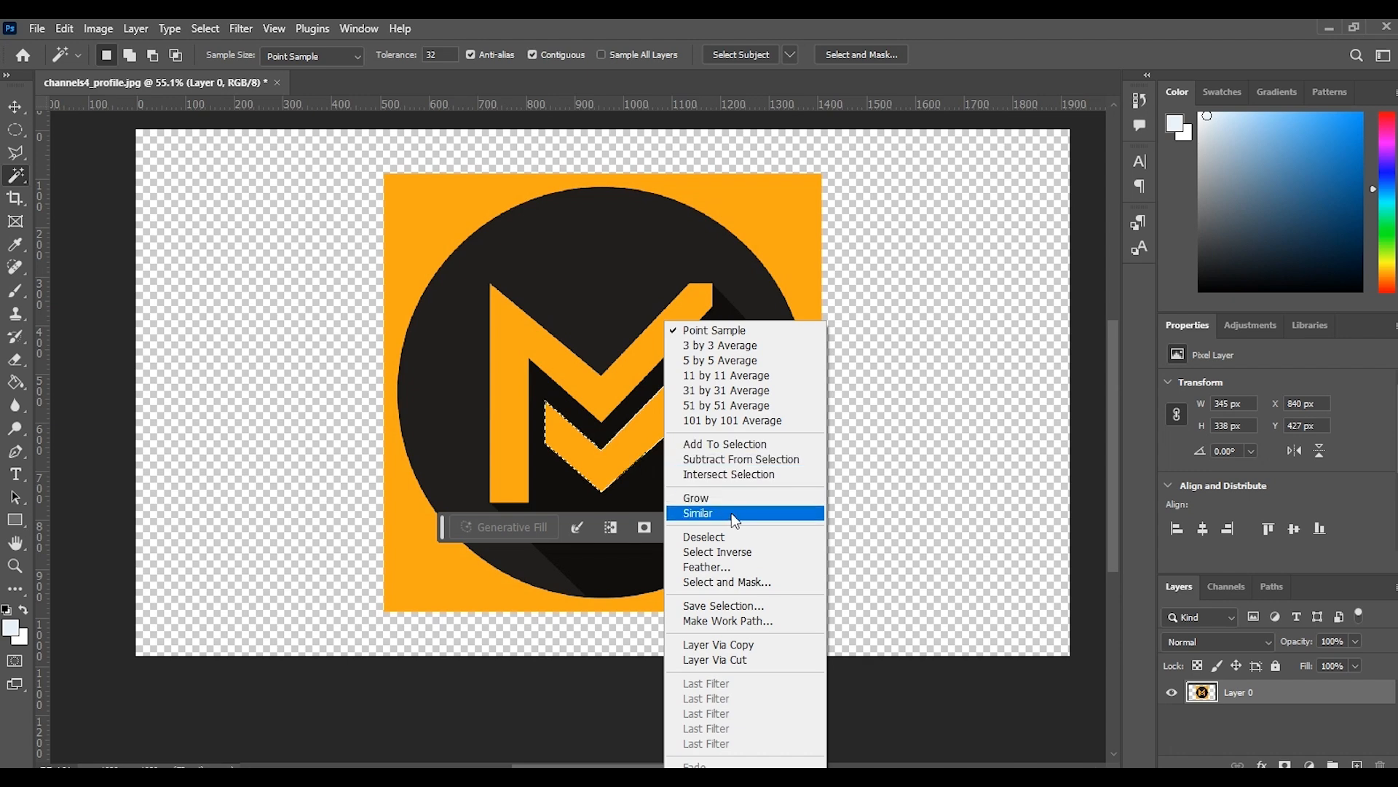
left_click(736, 645)
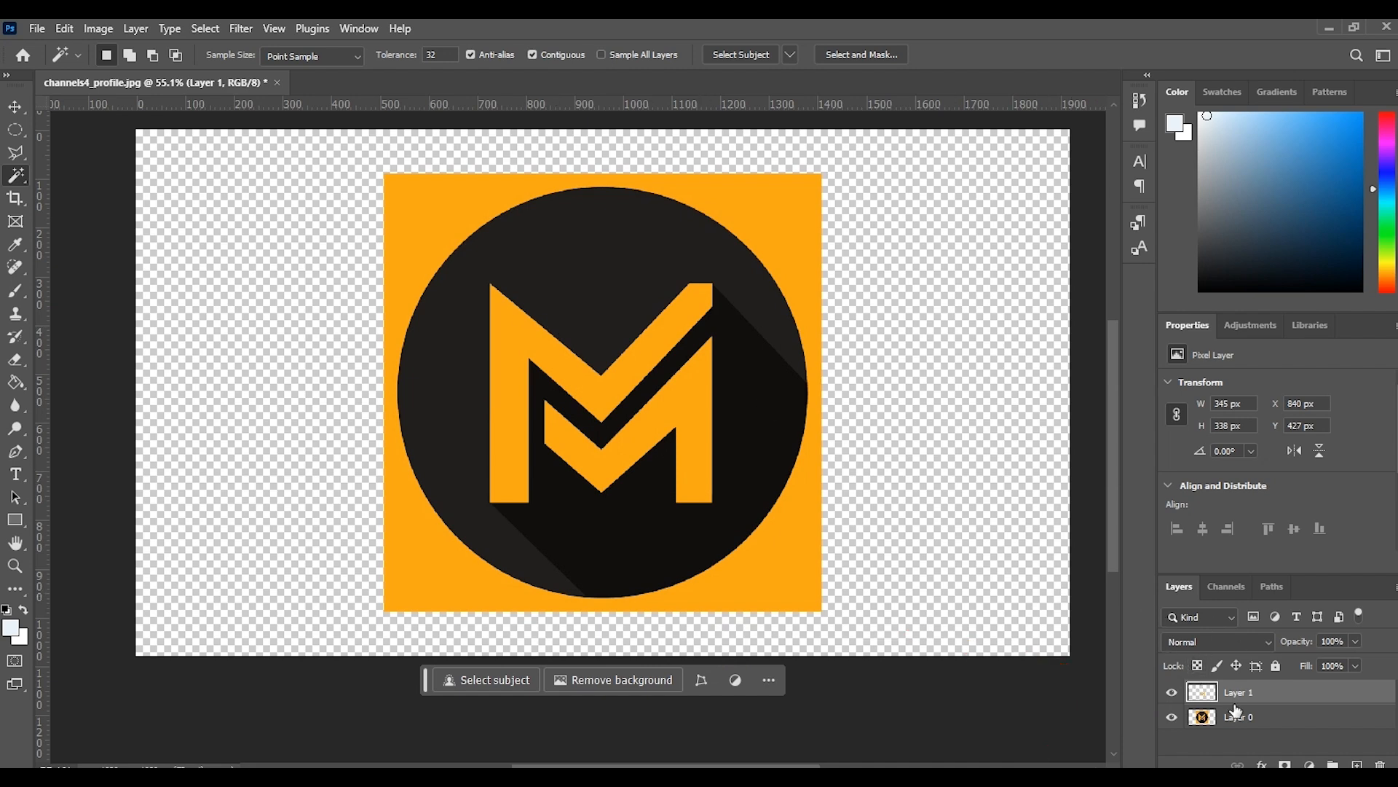
Select the outer upper orange piece of the M on Layer 0 and copy it to its own layer.
left_click(1280, 721)
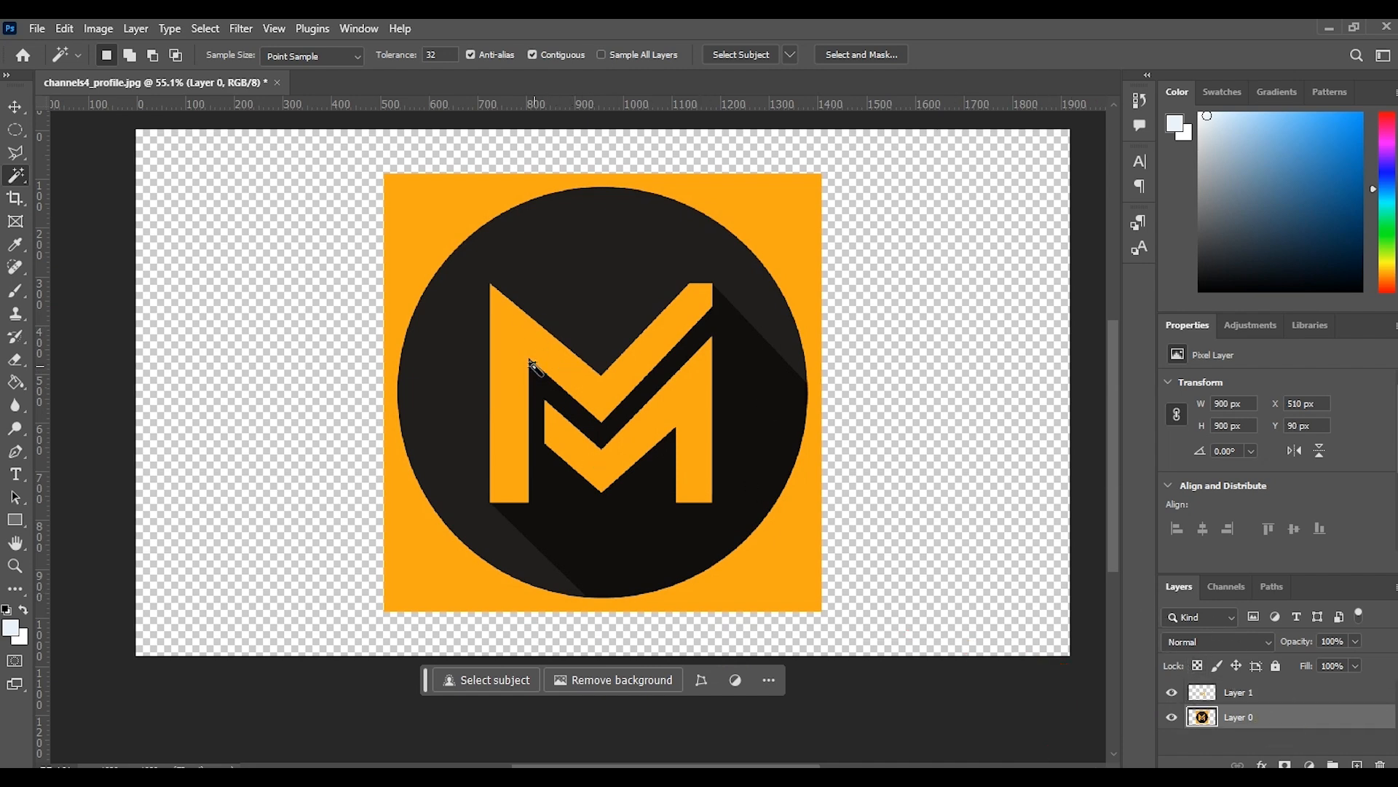
left_click(672, 332)
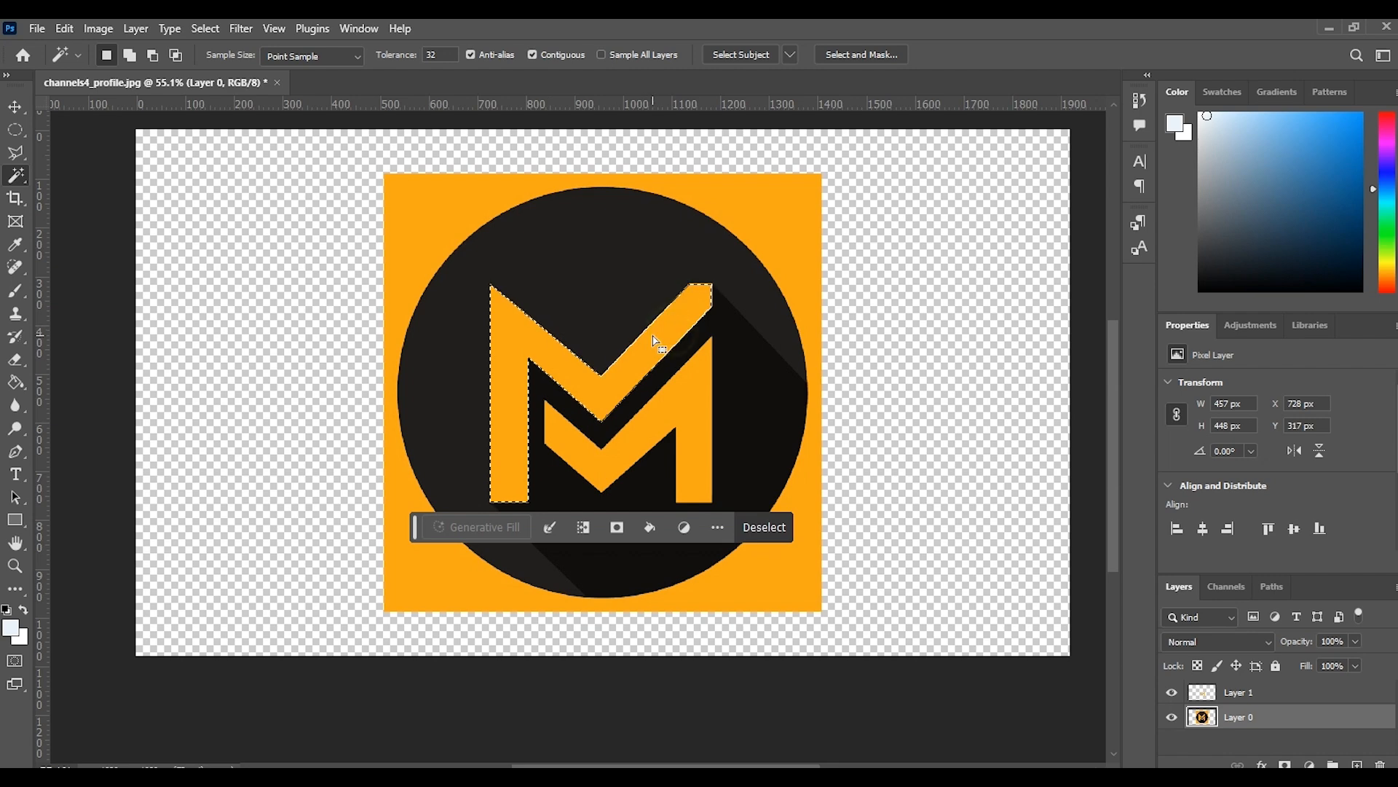
right_click(656, 322)
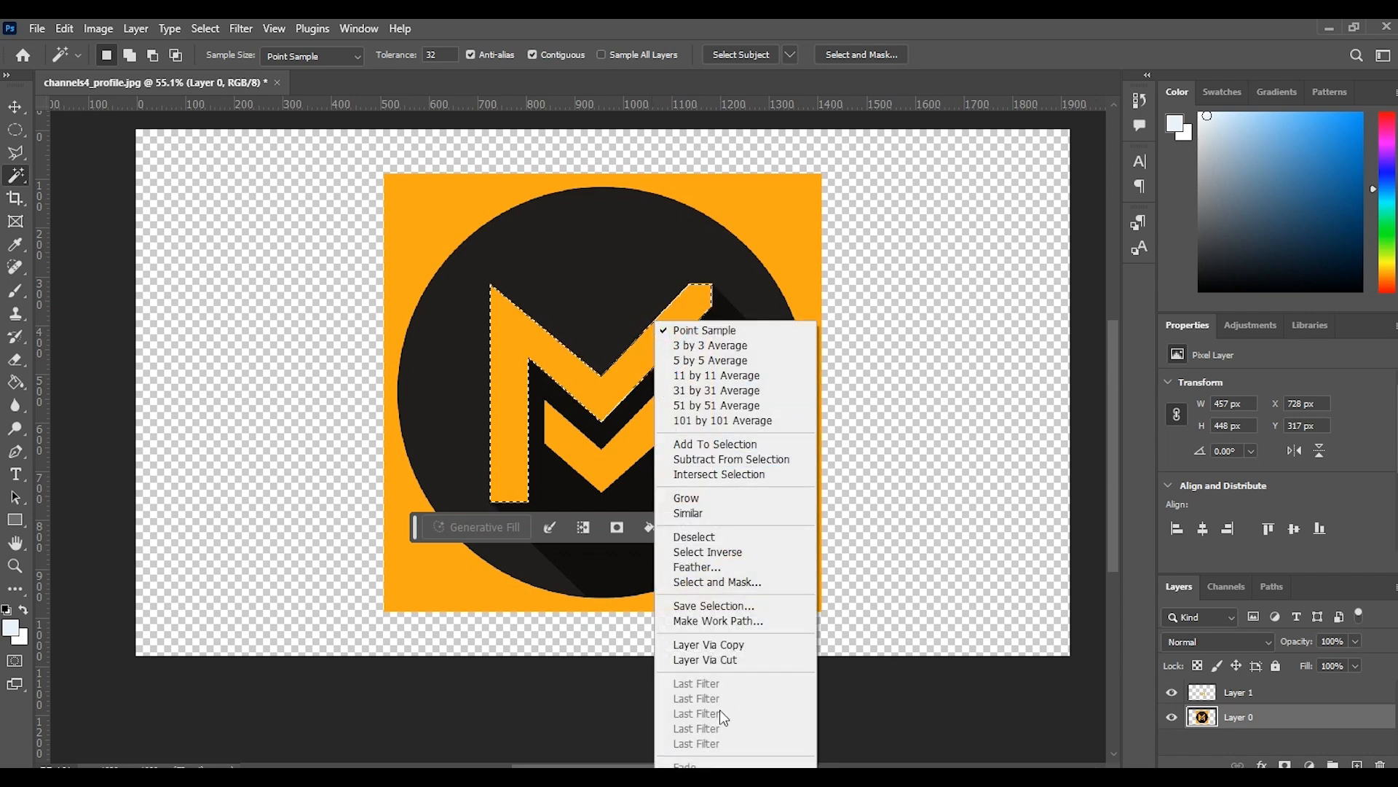
left_click(710, 644)
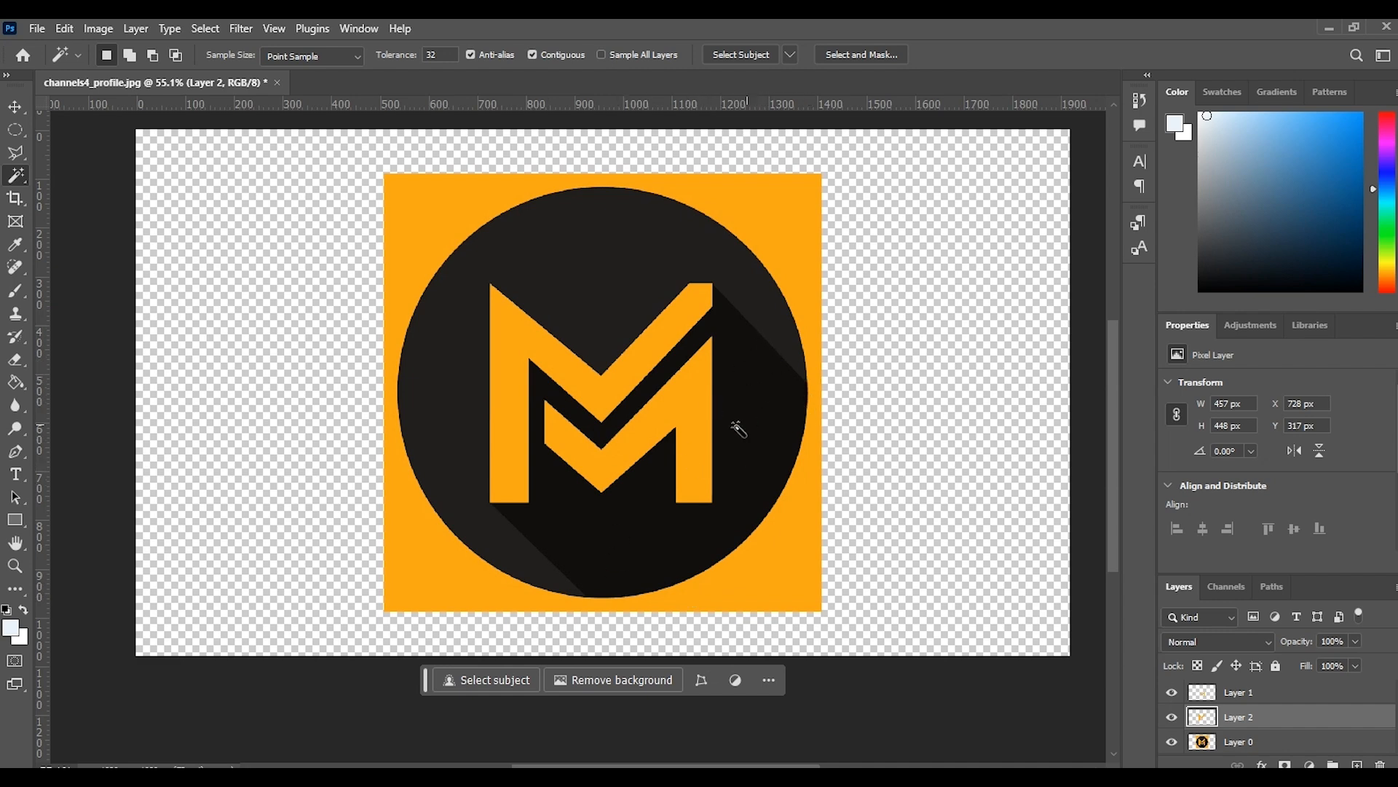
Select the orange background around the dark circle on Layer 0 and cut it out.
left_click(1238, 741)
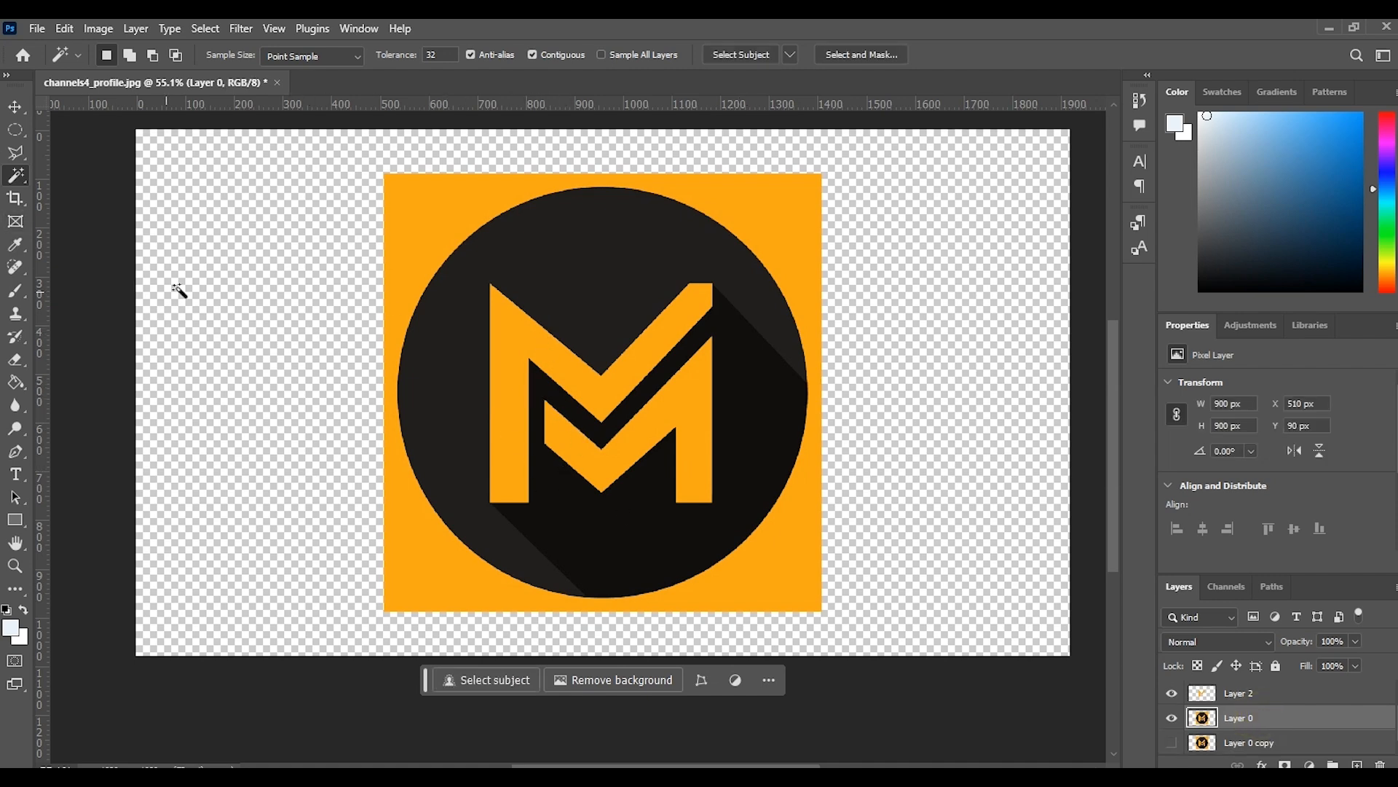
left_click(415, 232)
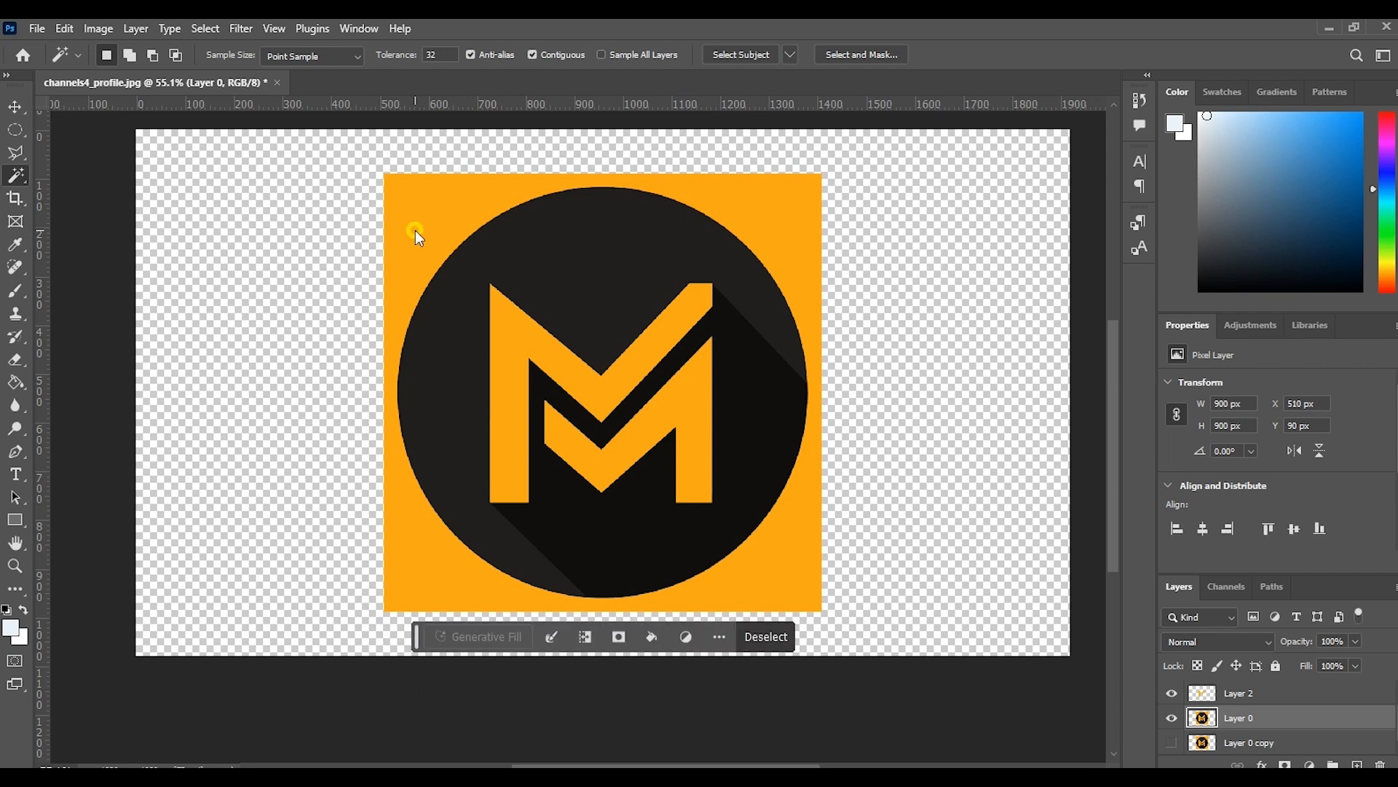
key("ctrl+x")
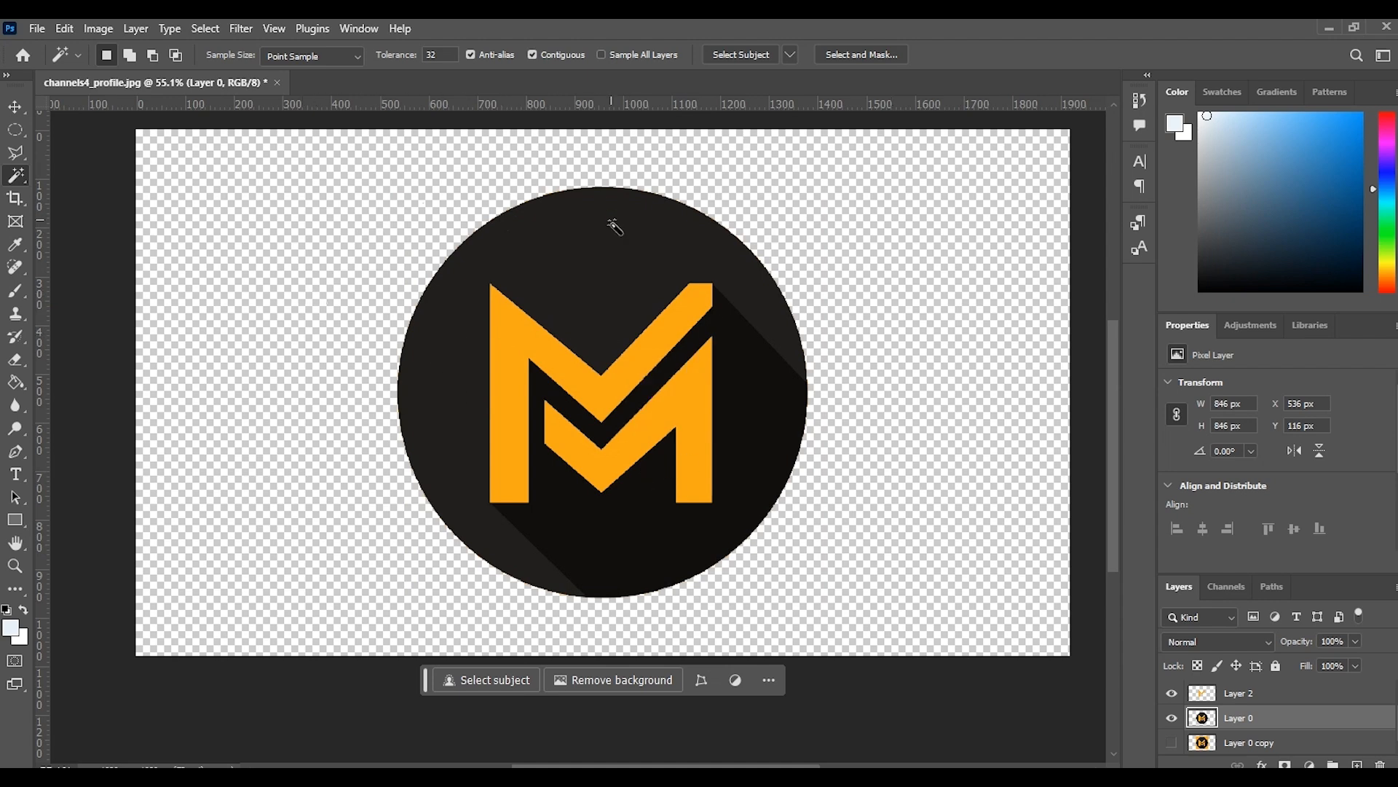
Save the document as the Photoshop file "Magnates media logo" in the Assets folder.
key("ctrl+s")
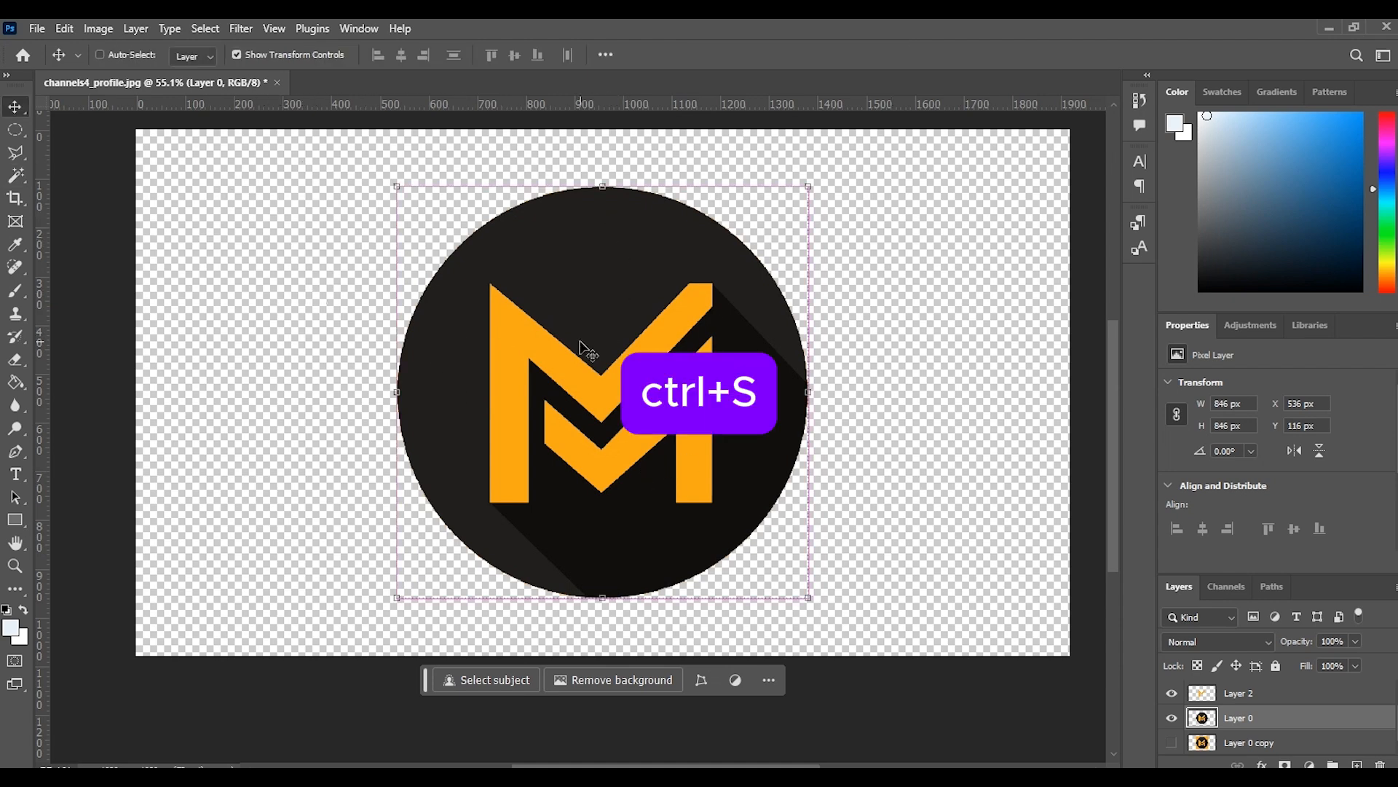
type("Magnates media logo")
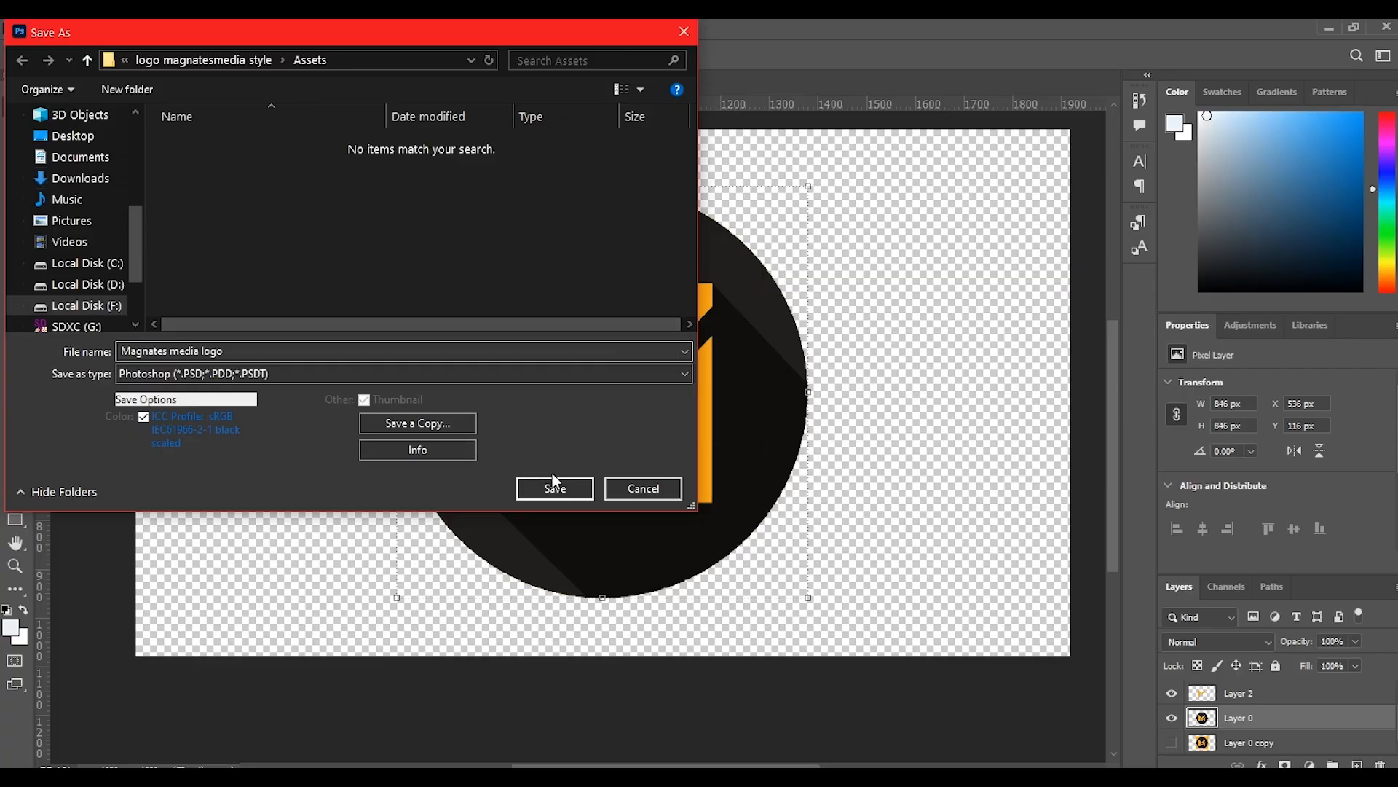
left_click(558, 486)
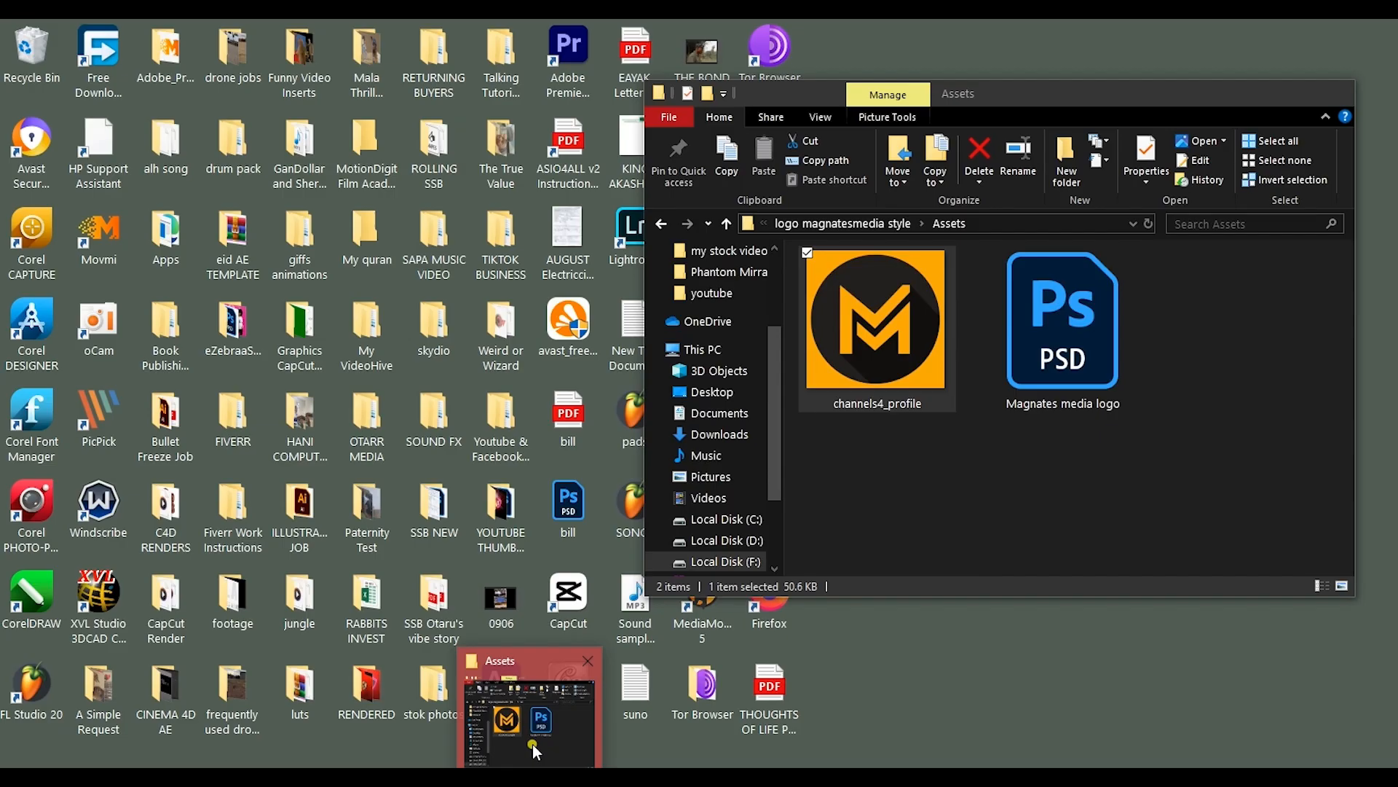
Switch to After Effects and import Magnates media logo.psd from the Assets folder as a Composition with editable layer styles.
left_click(532, 743)
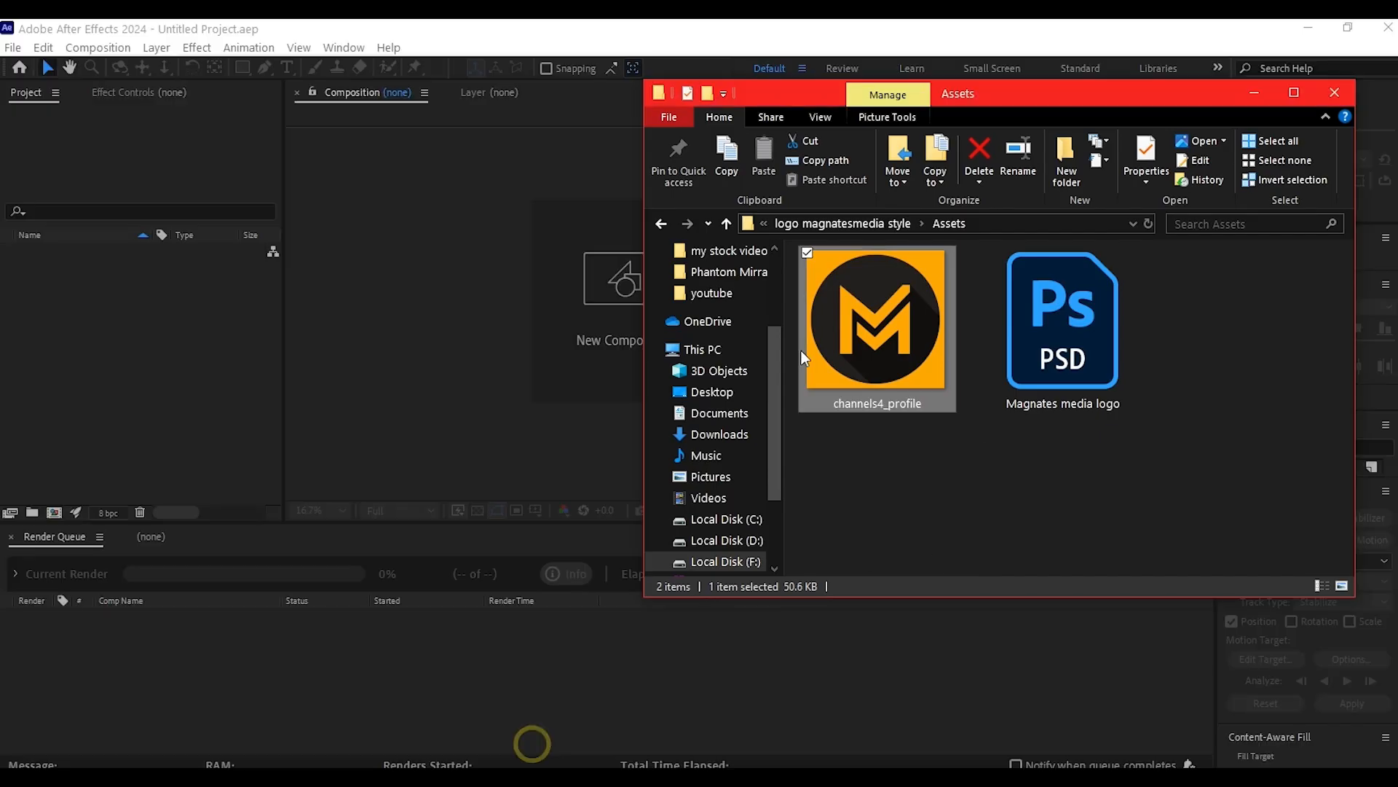
left_click_drag(1095, 309, 169, 347)
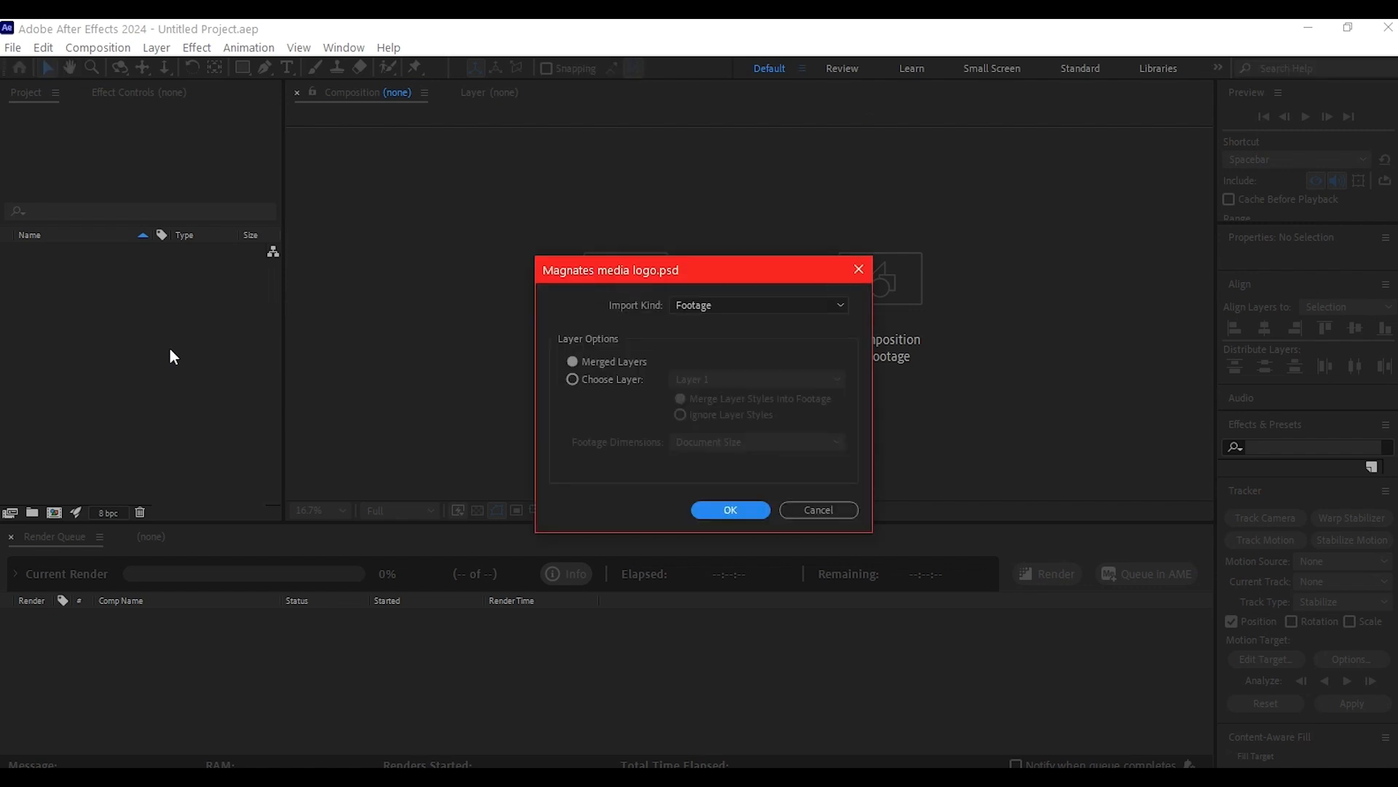
left_click(710, 305)
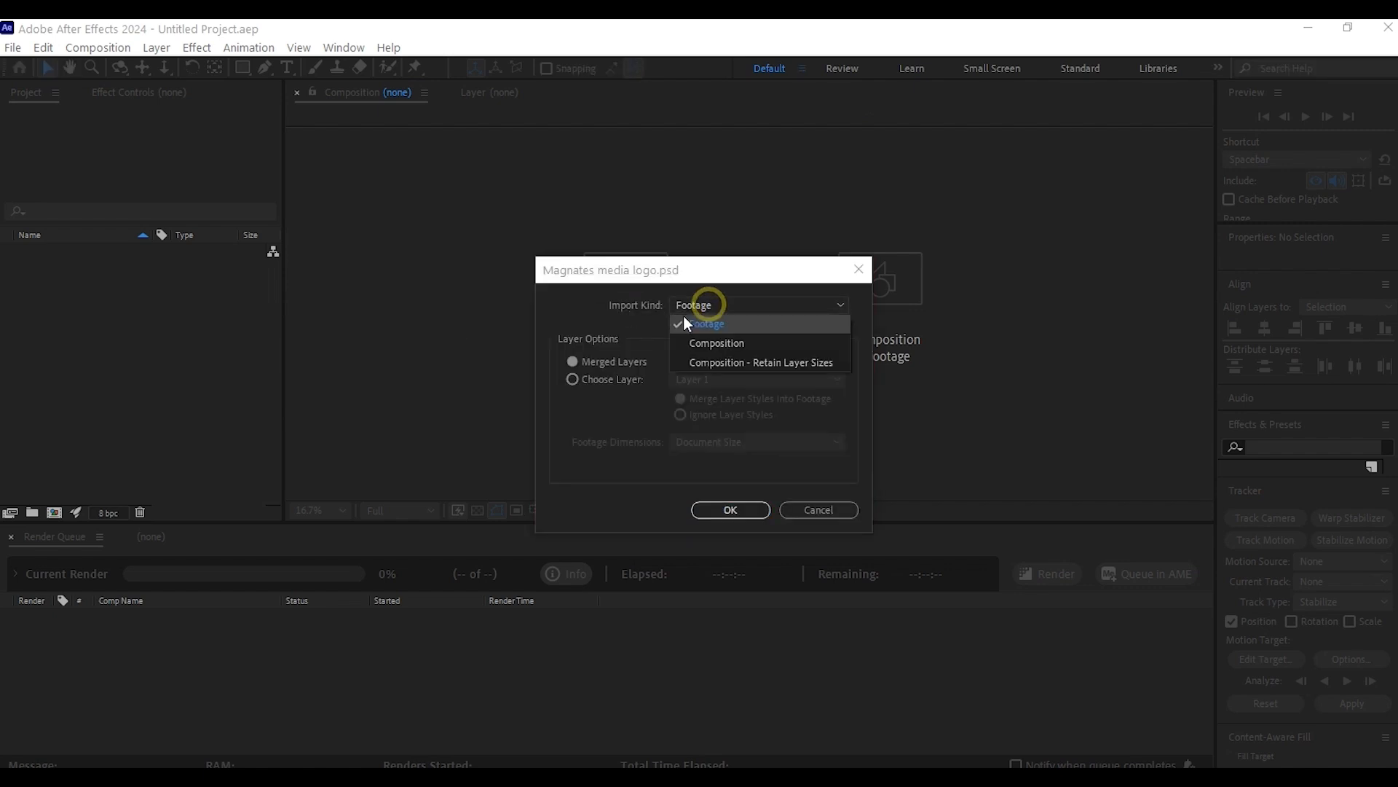
left_click(715, 344)
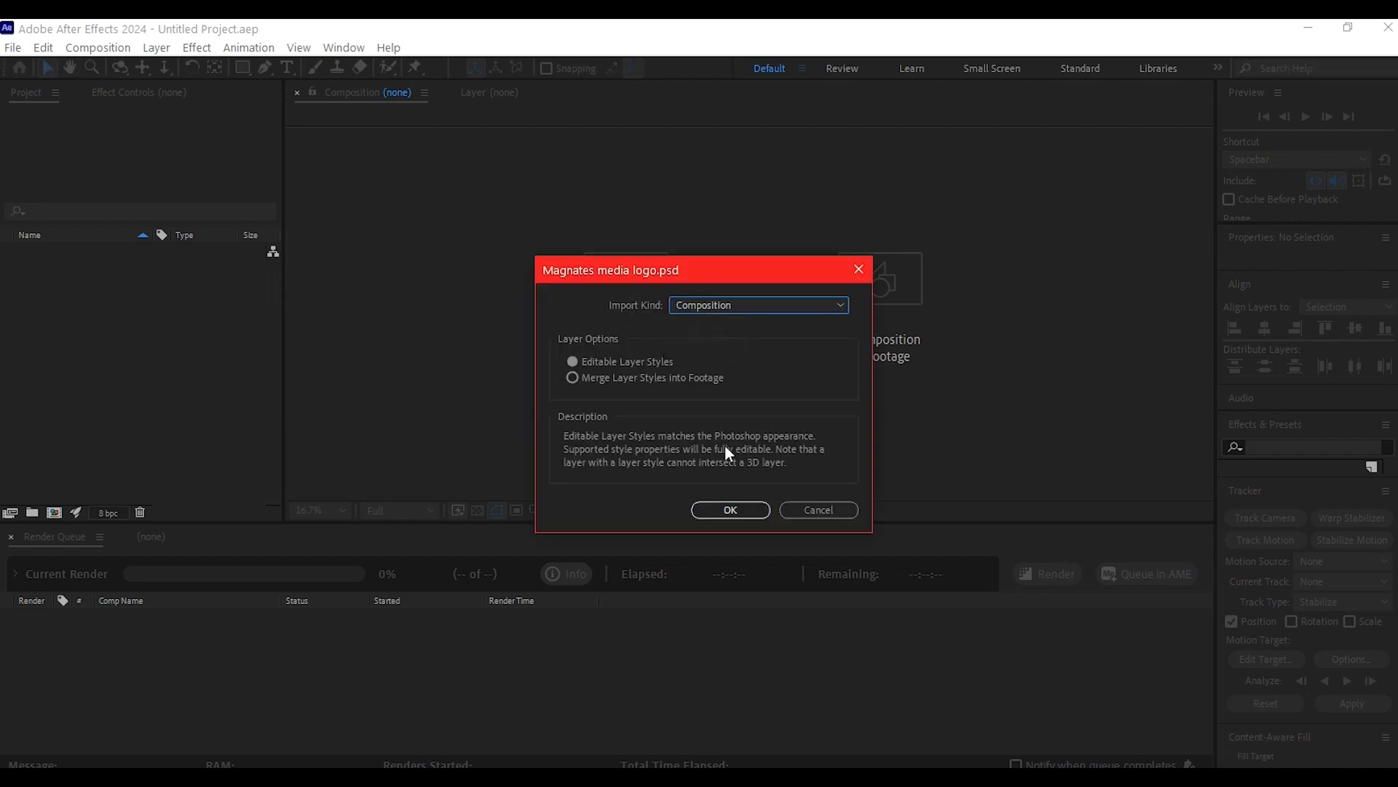
left_click(730, 510)
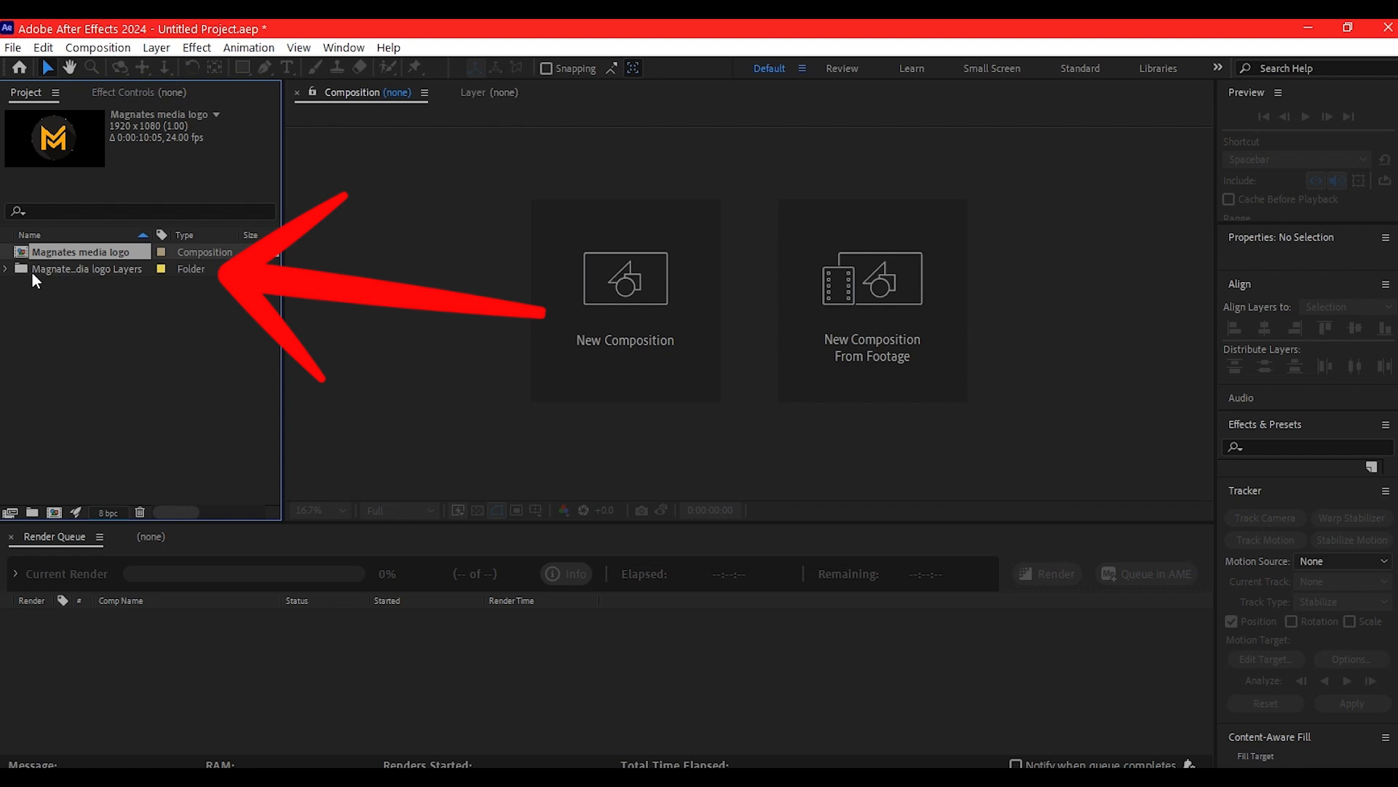
Open the Magnates media logo composition and fit it to the viewer.
double_click(21, 253)
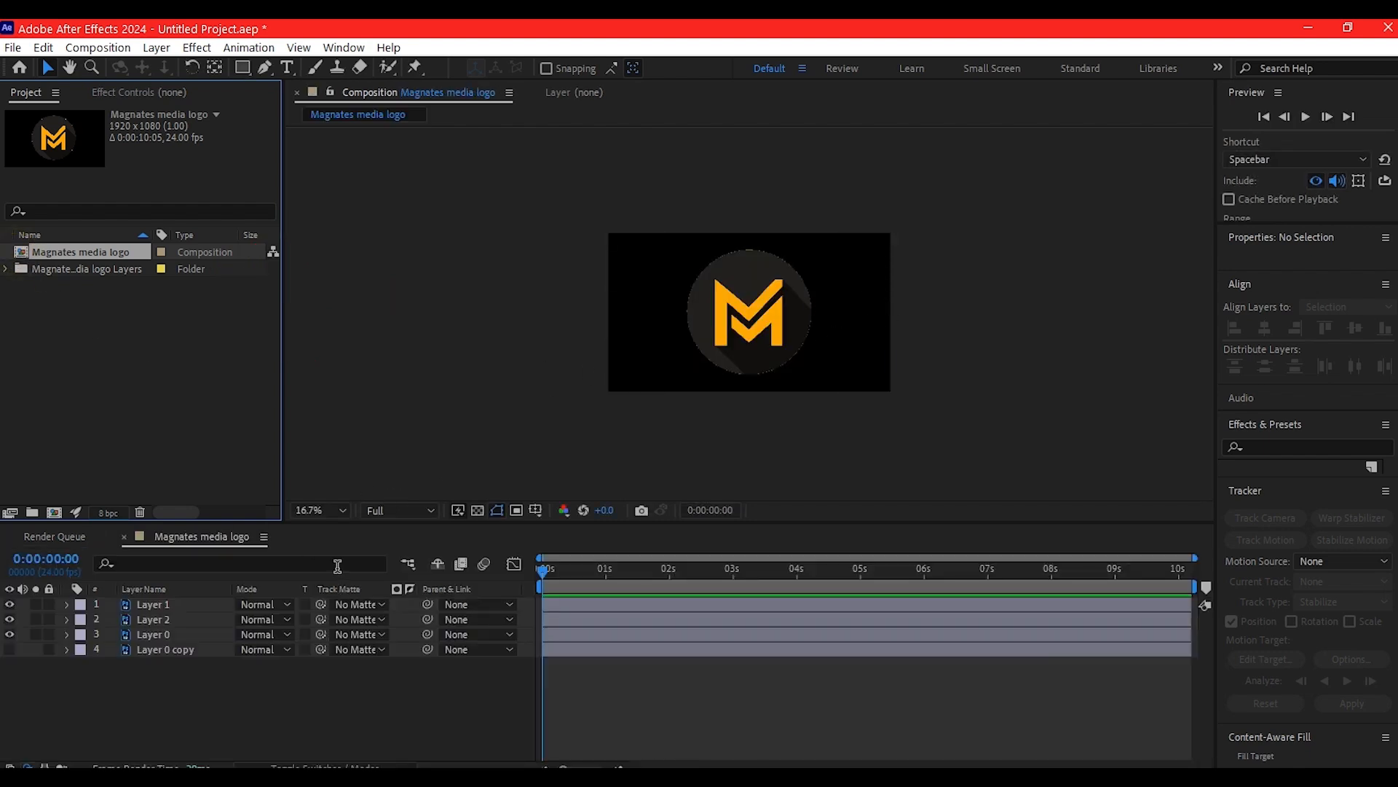
left_click(319, 508)
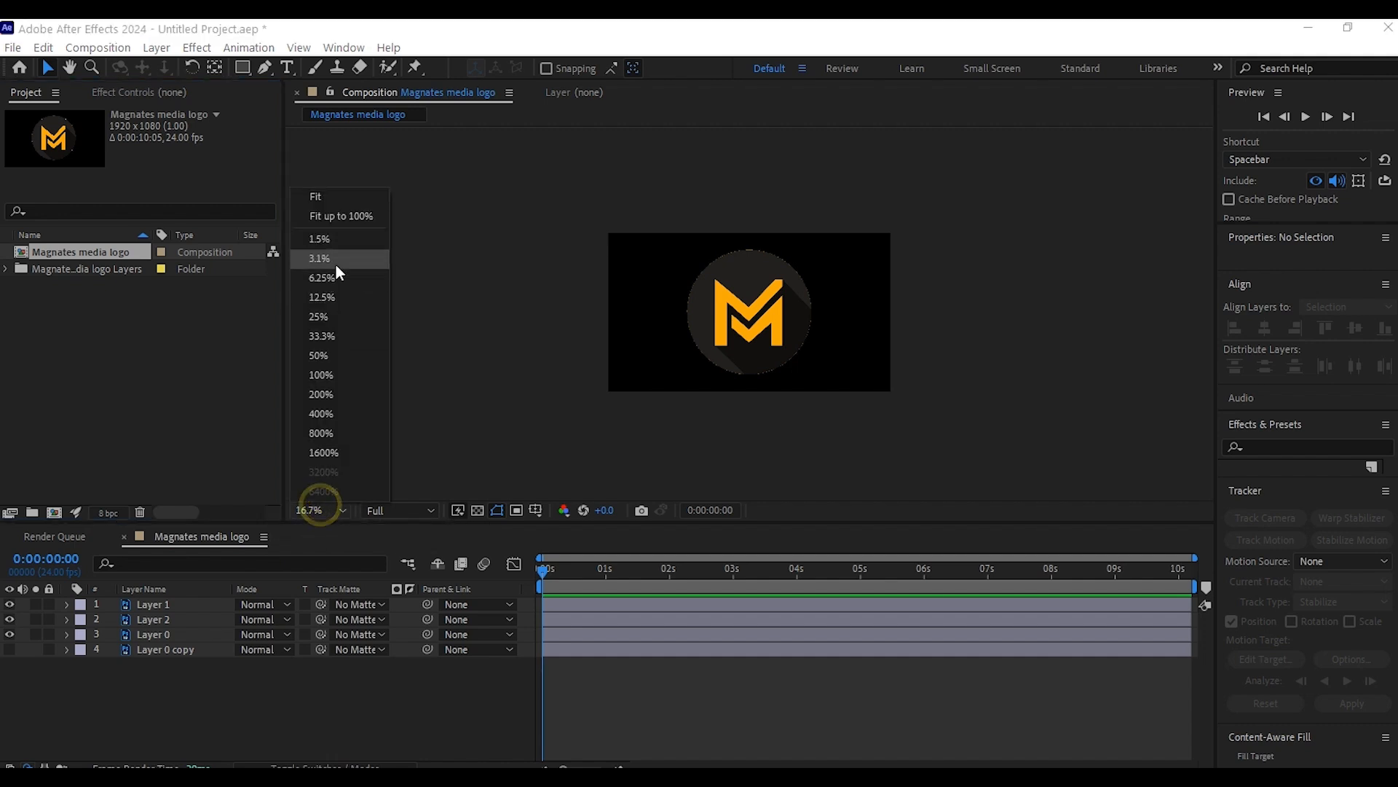
left_click(338, 198)
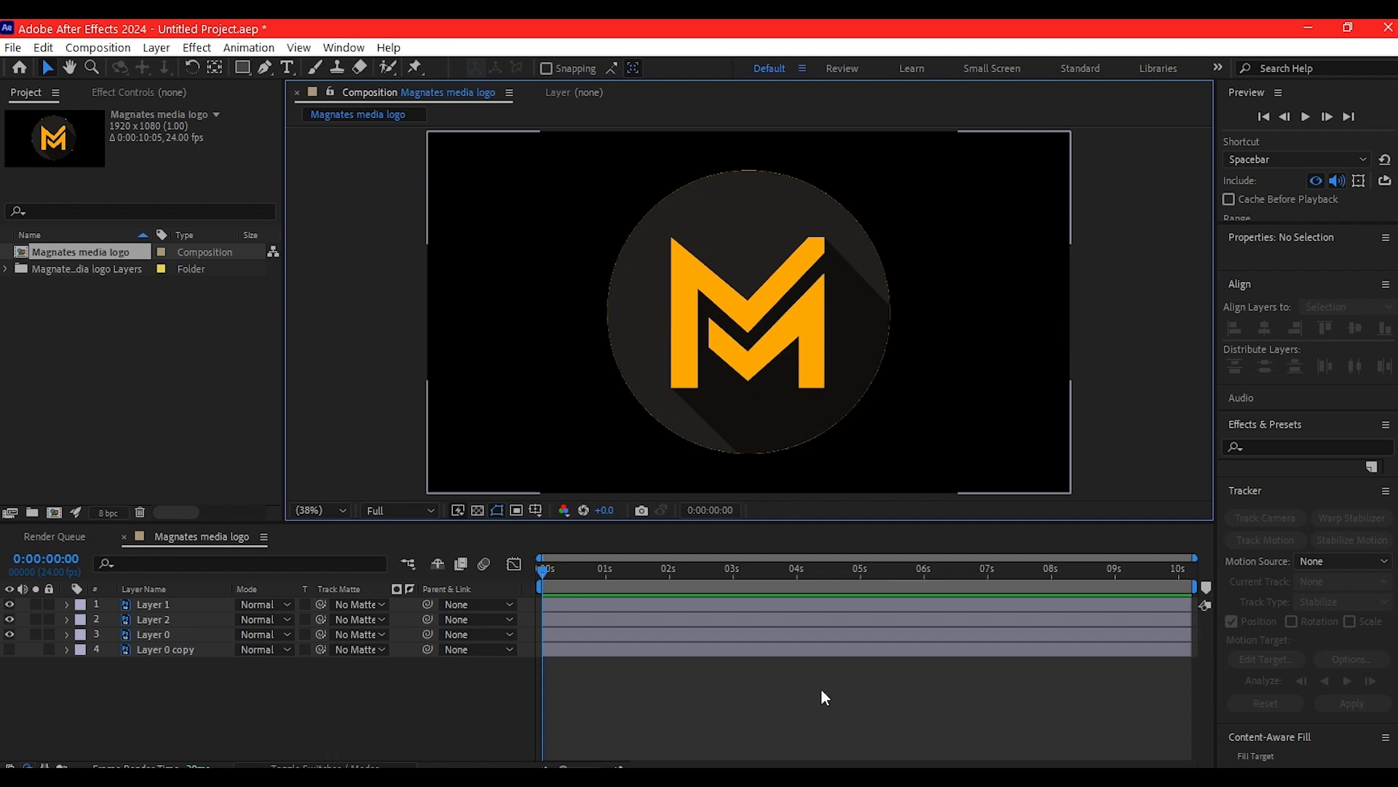
left_click(253, 704)
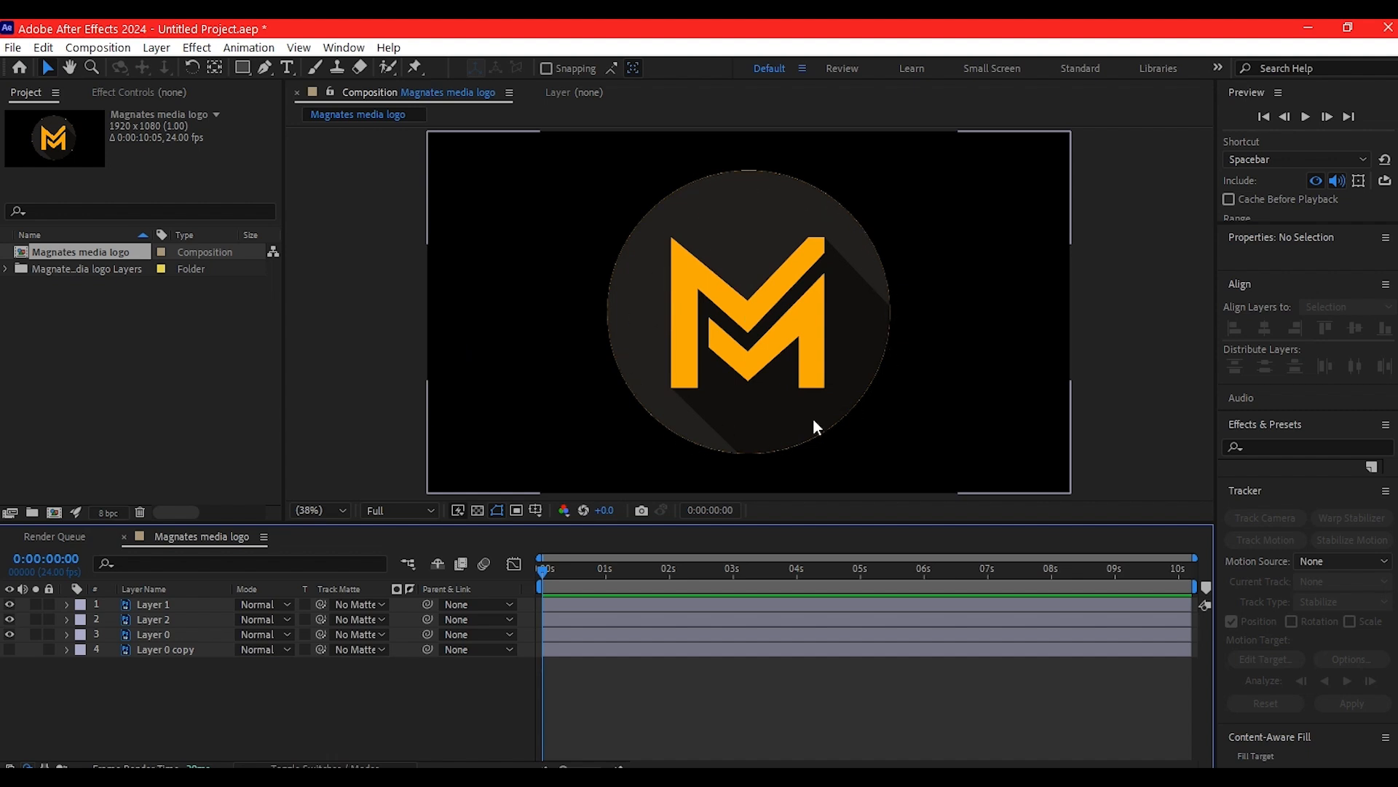
left_click(183, 697)
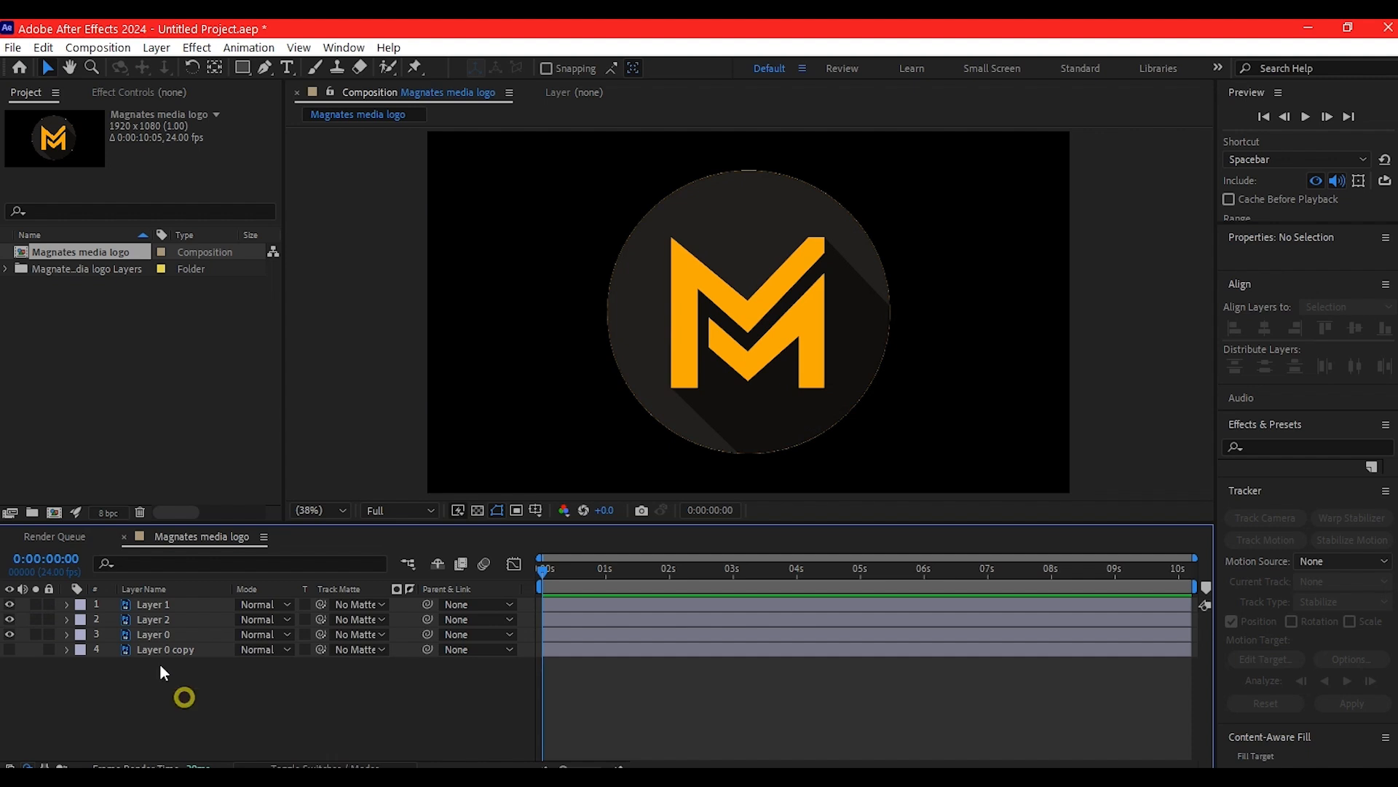
Draw a red-filled circle with a 2 px white stroke, centred on the logo and slightly larger than its dark circle.
mouse_move(242, 67)
left_mouse_down()
mouse_move(337, 69)
mouse_move(315, 109)
left_mouse_up()
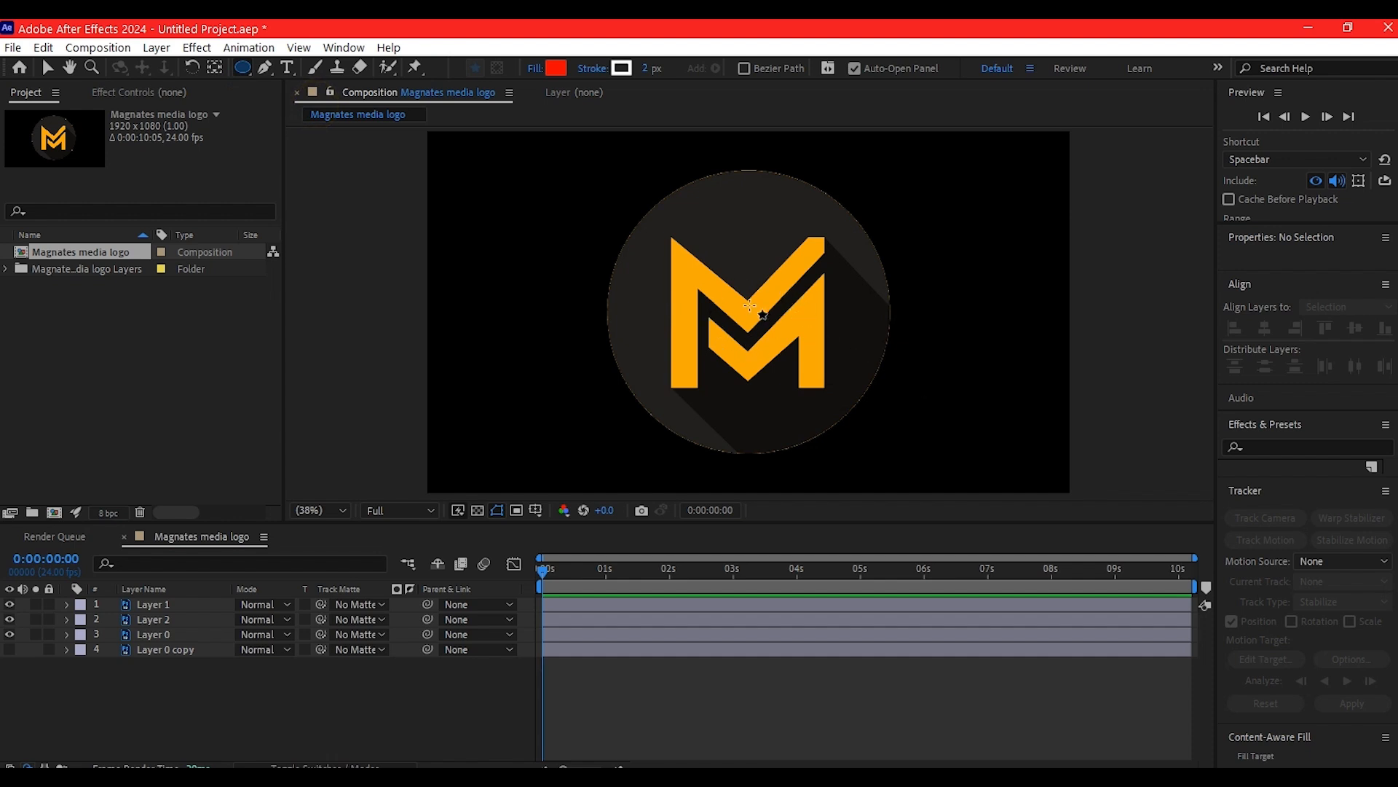
left_click_drag(750, 302, 896, 434)
key("v")
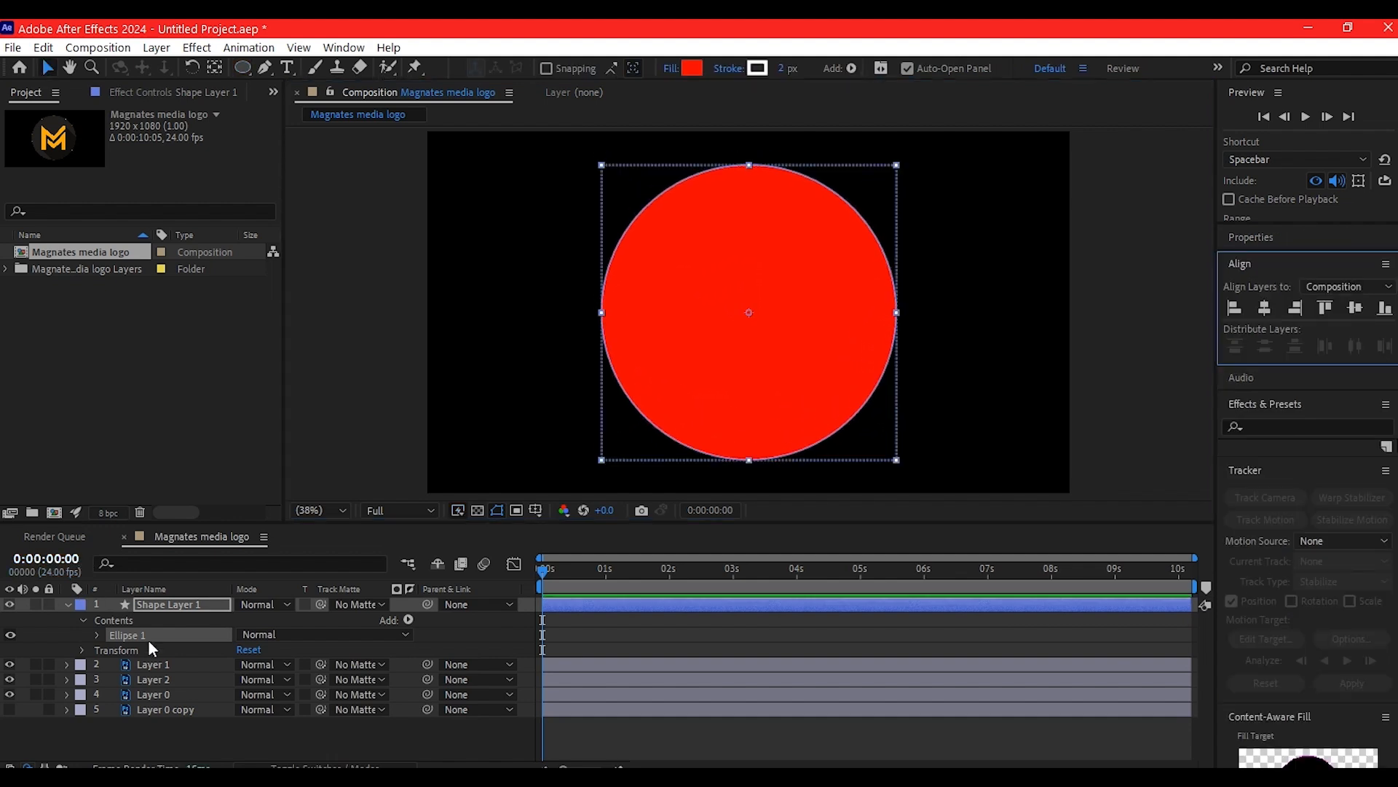
Move the red circle's shape layer beneath all the logo layers and scale it to 95%.
left_click(66, 604)
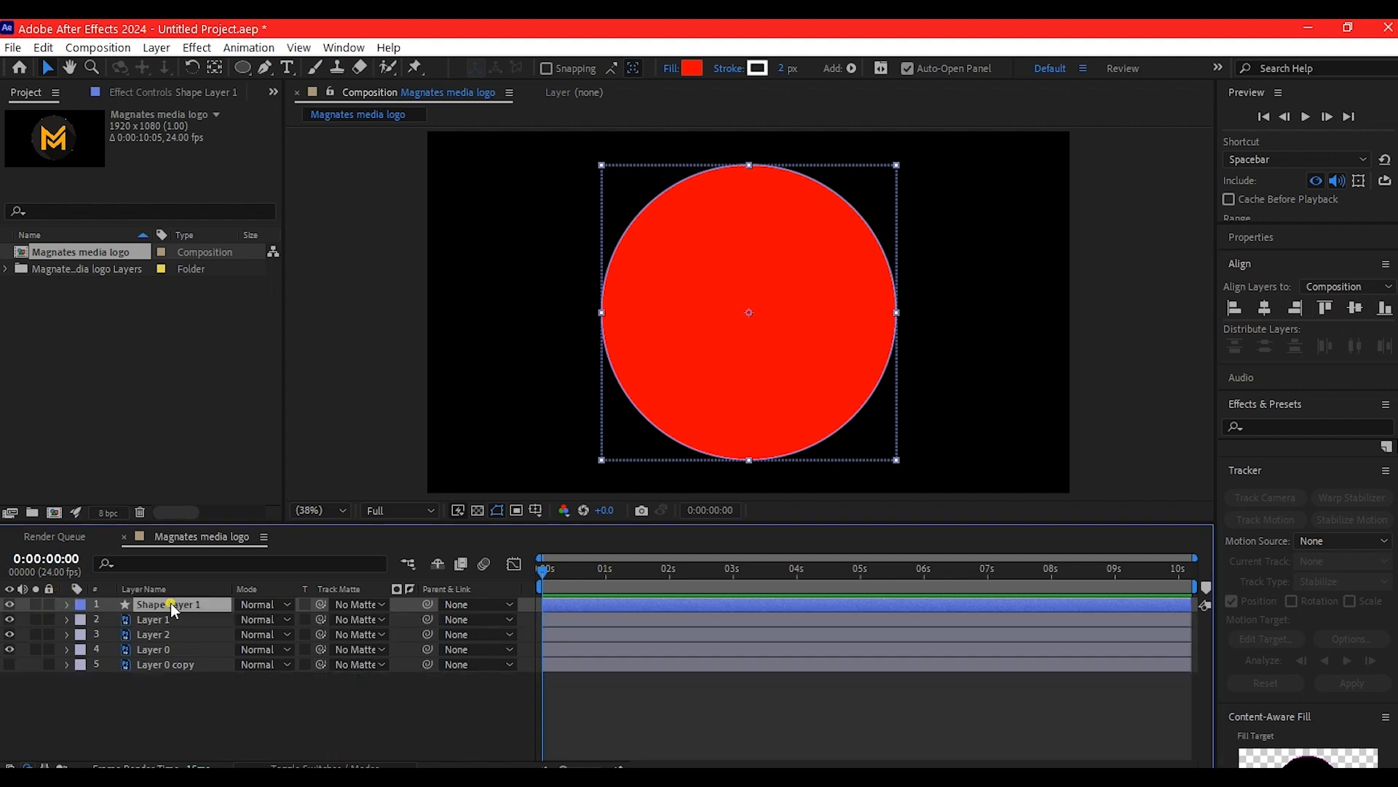
left_click_drag(171, 602, 169, 683)
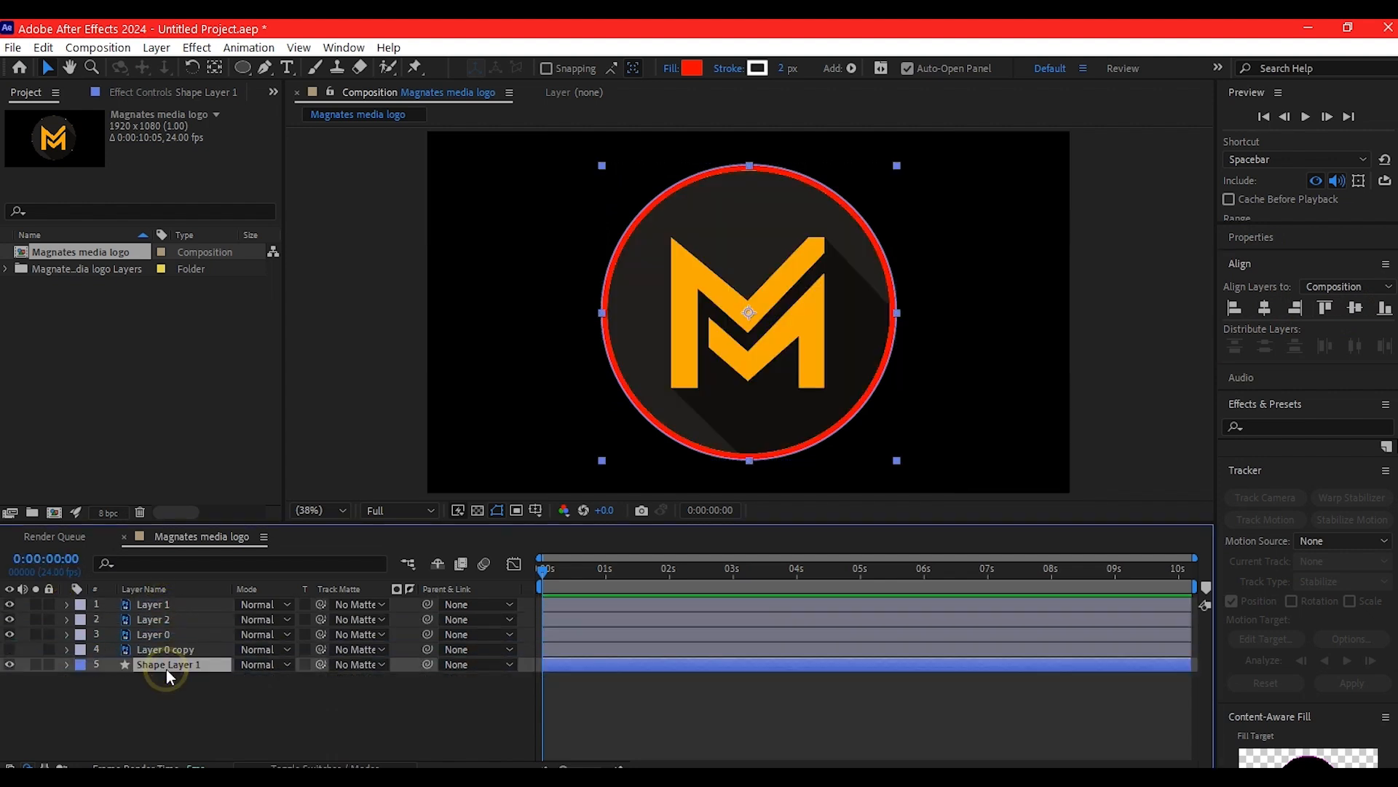
key("s")
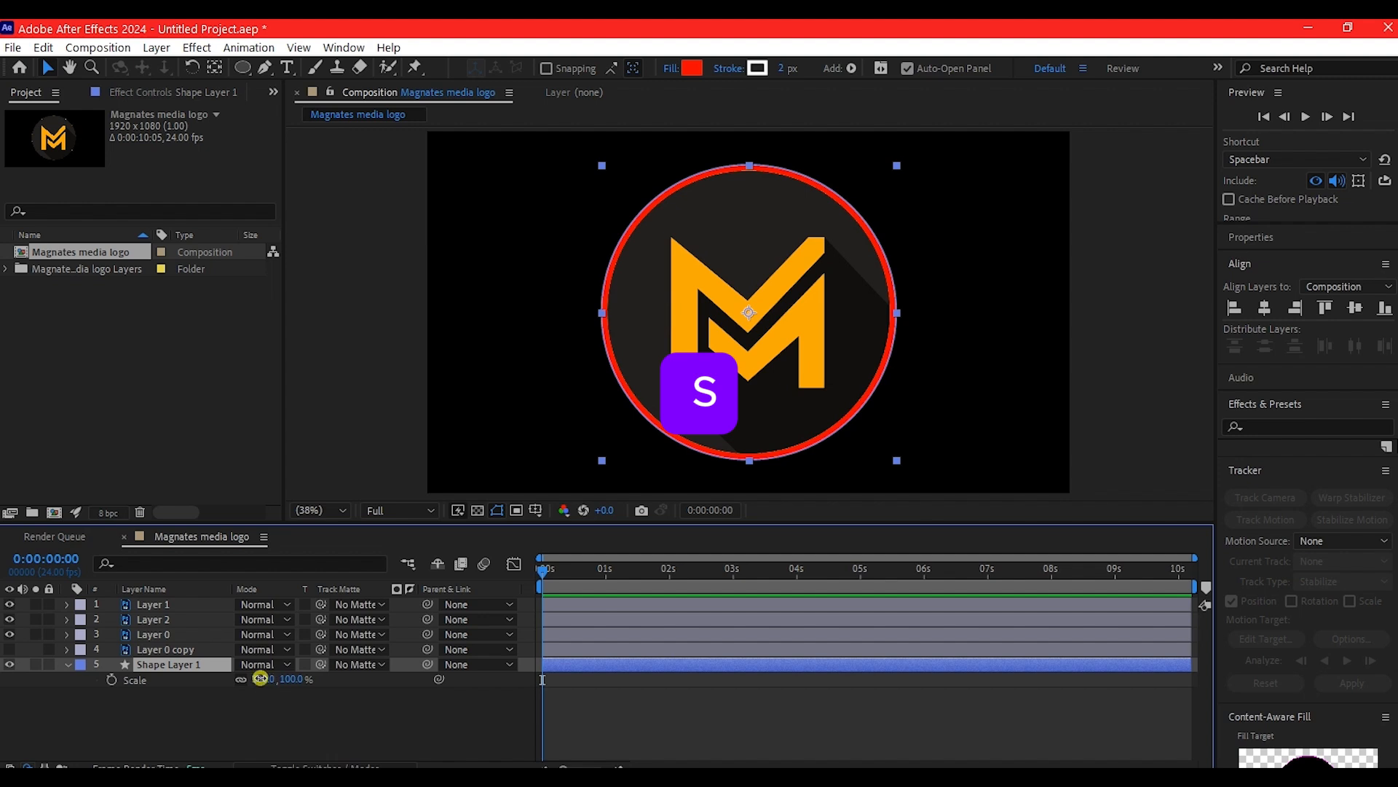
left_click_drag(261, 679, 258, 679)
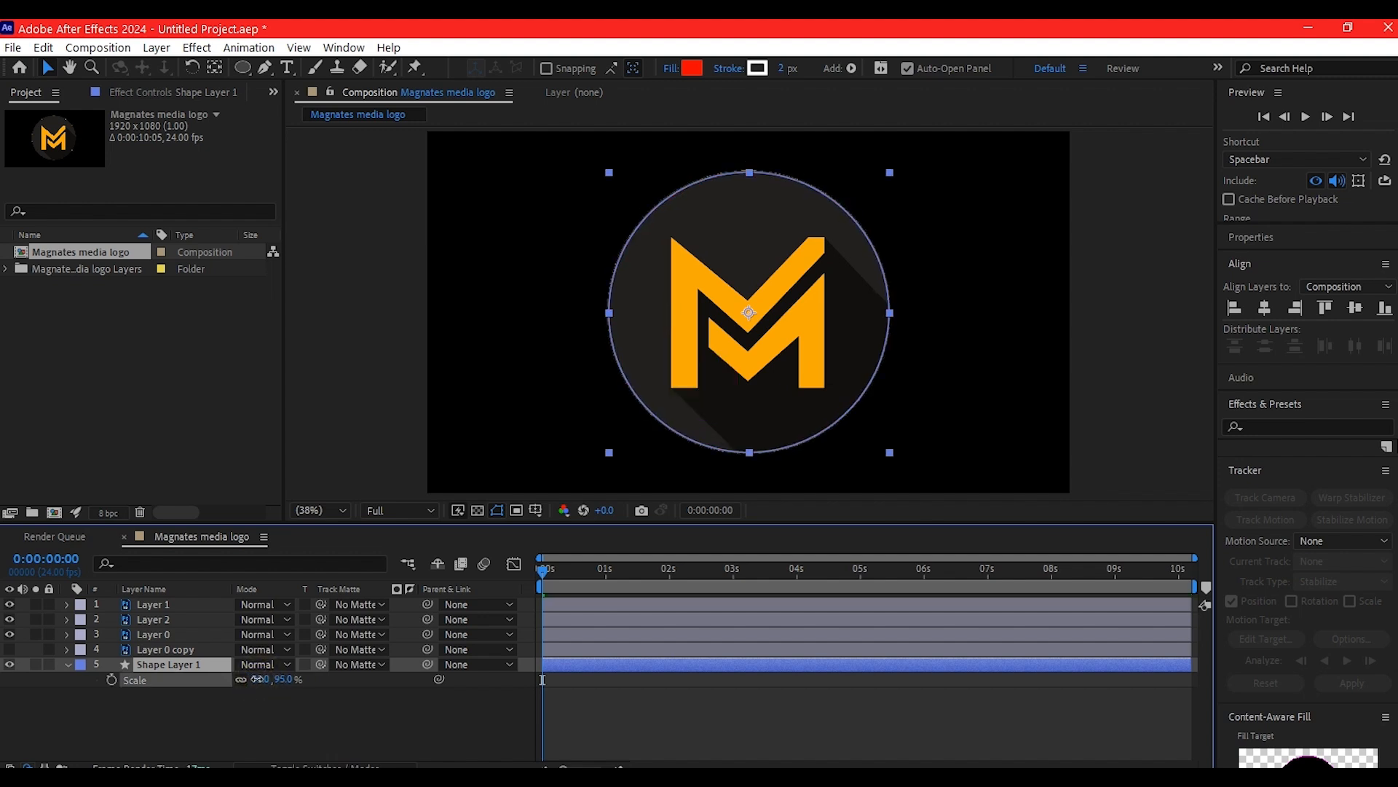
Start a new Pen tool shape at the M's lower-left corner, running its first edge along the shadow's lower diagonal past the circle.
left_click(120, 703)
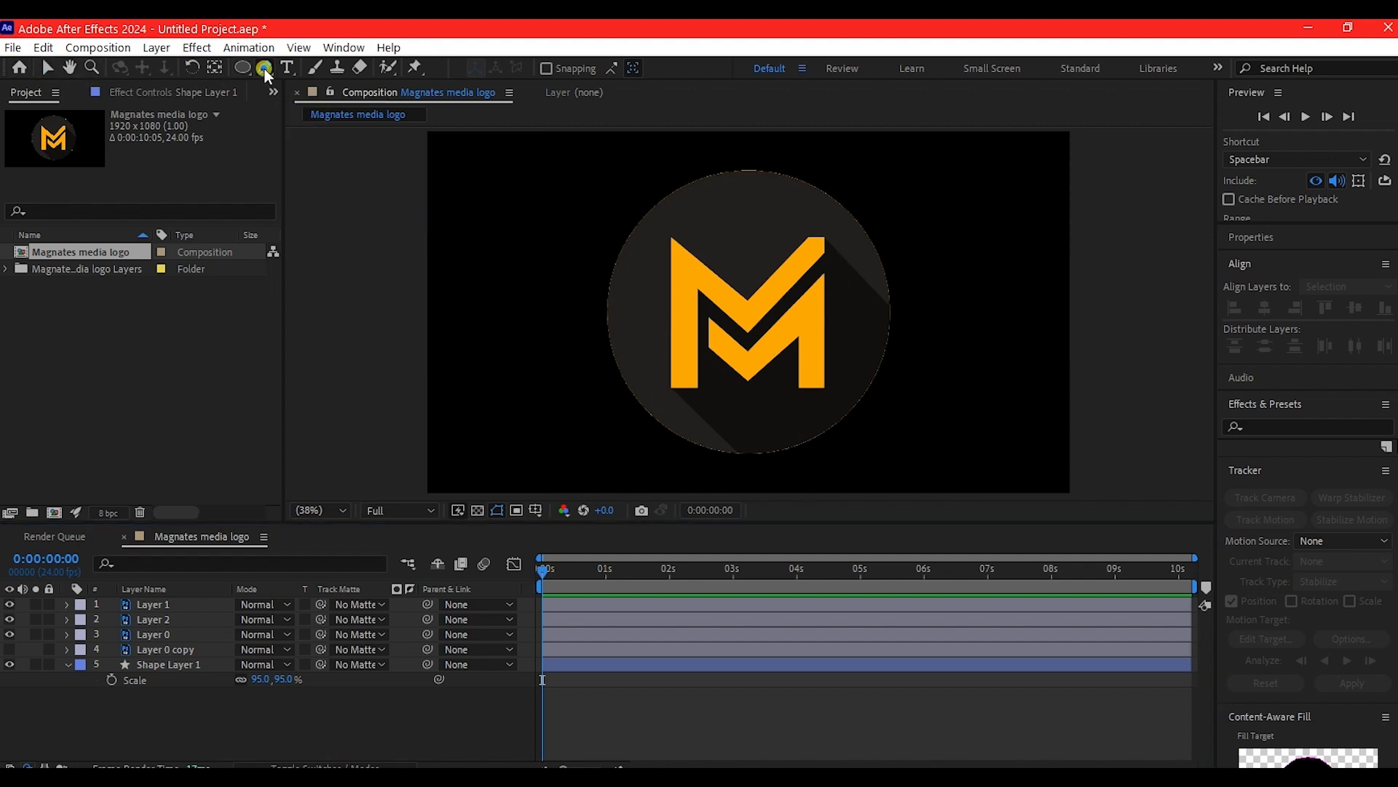
mouse_move(264, 71)
left_mouse_down()
mouse_move(287, 86)
mouse_move(303, 70)
left_mouse_up()
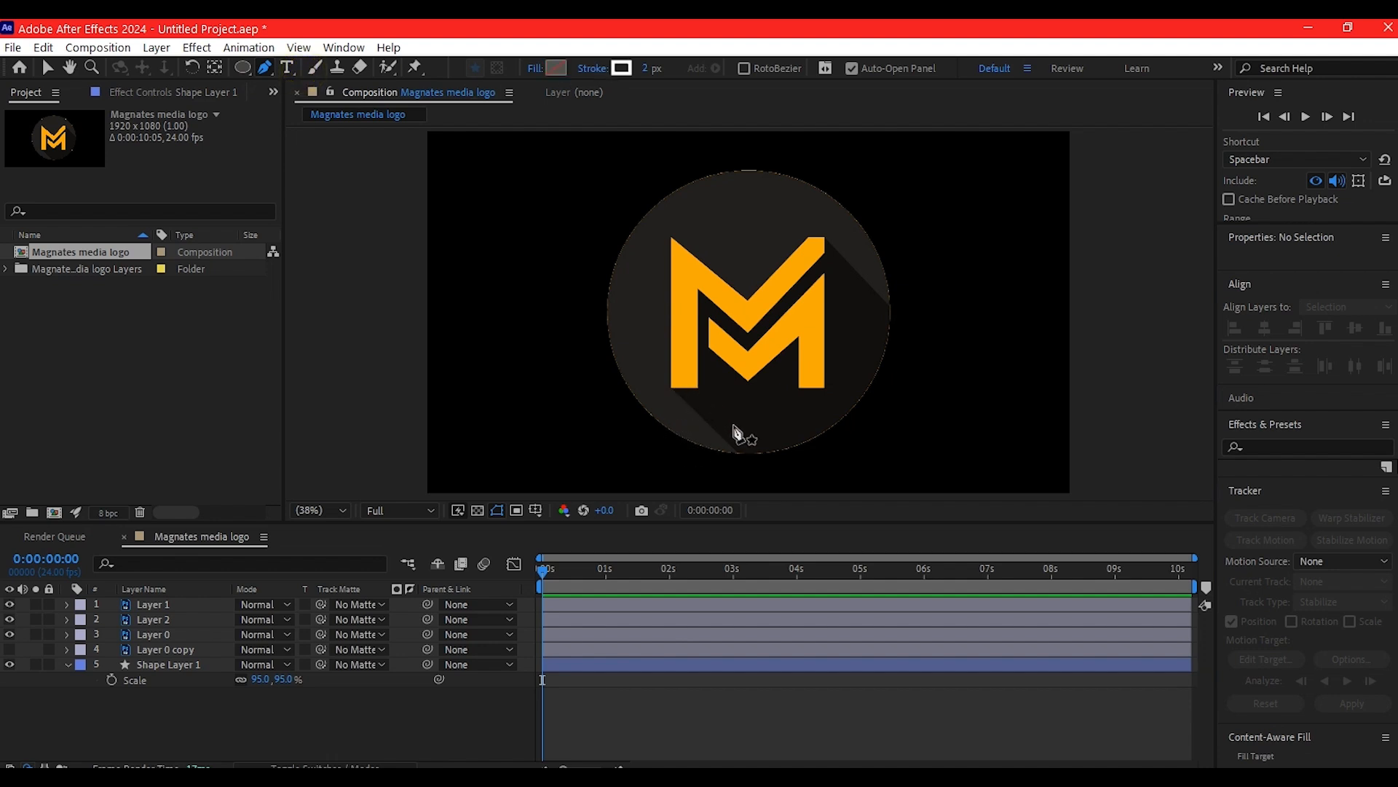
key("slash")
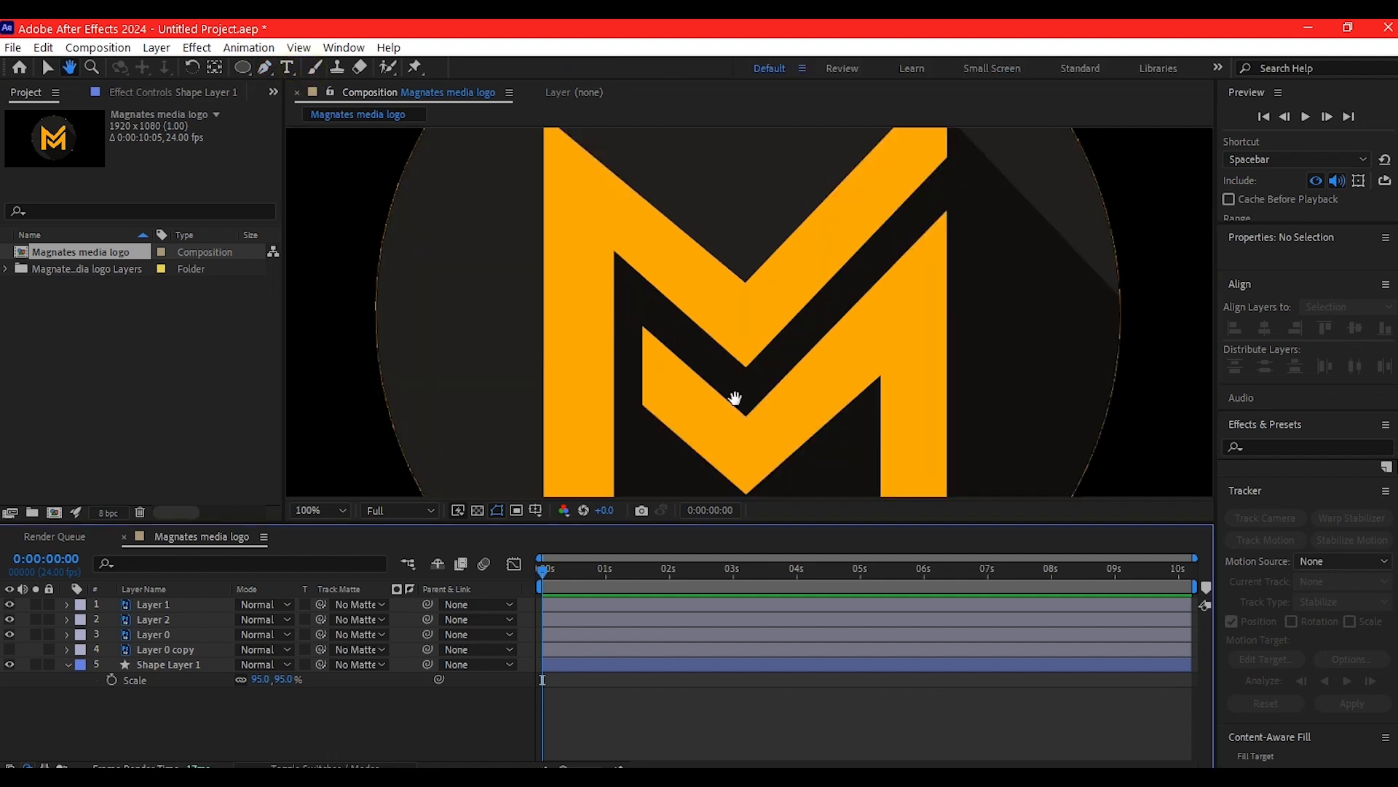
left_click_drag(734, 397, 698, 177)
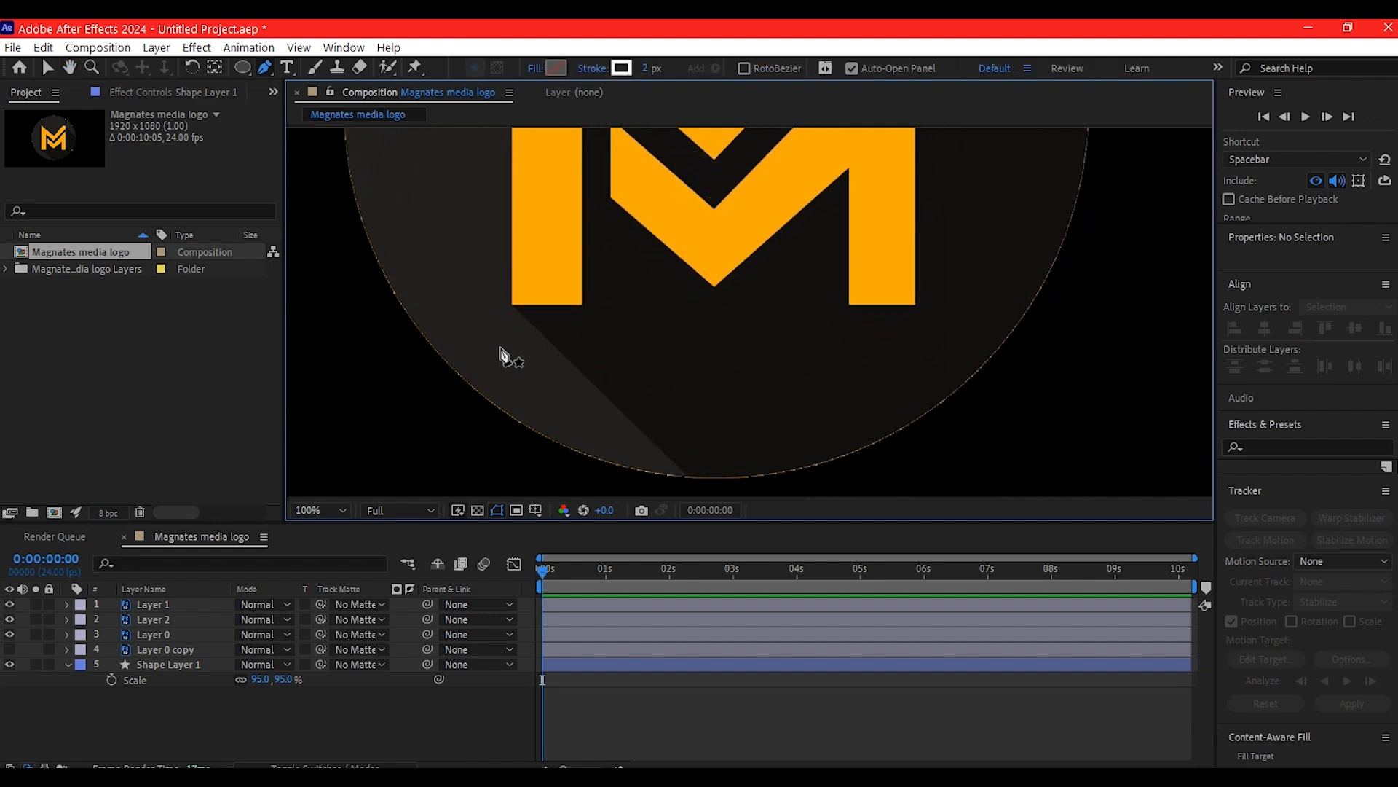
left_click(514, 307)
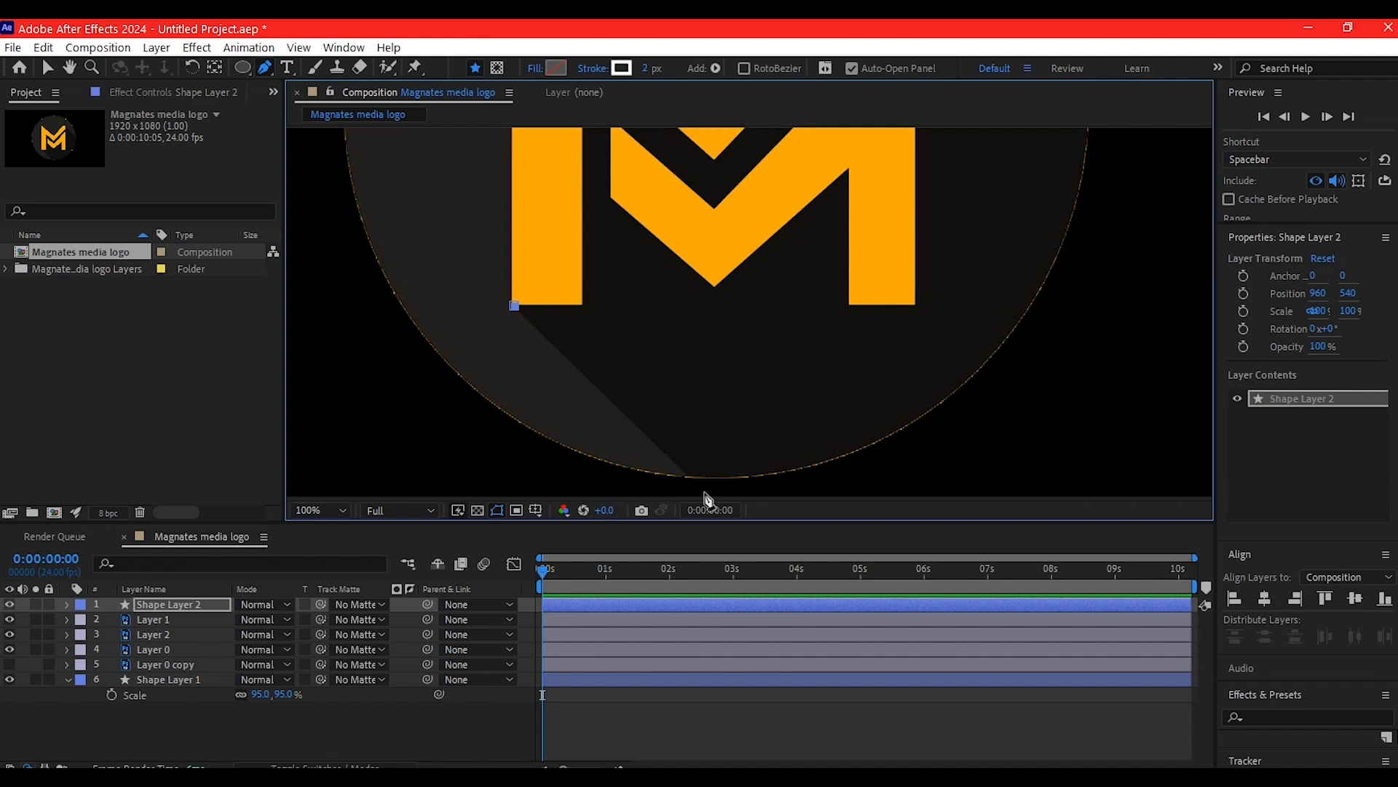
left_click_drag(693, 453, 584, 306)
left_click(629, 384)
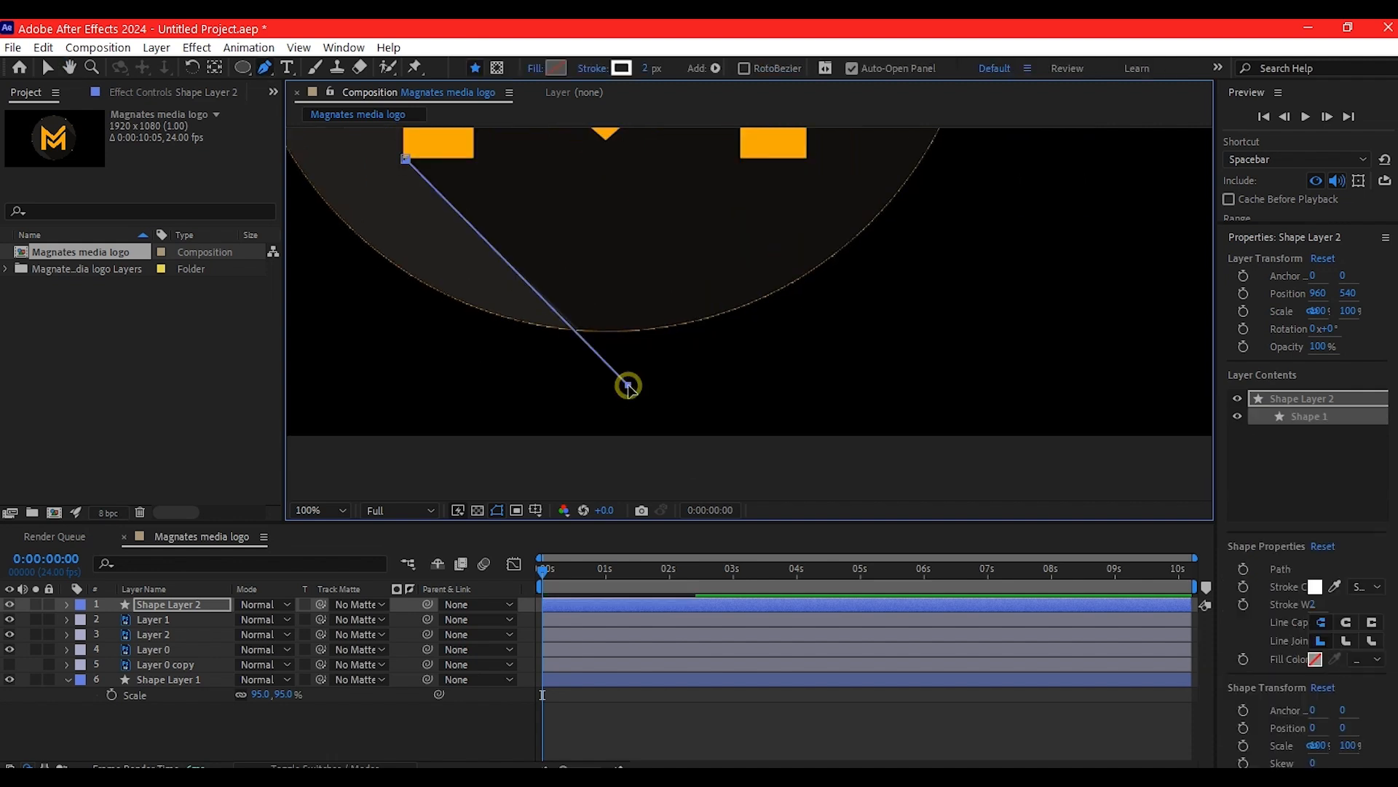
left_click_drag(632, 386, 665, 418)
Continue the shadow outline outside the circle's right side, up along the shadow's upper diagonal and into the V of the M.
left_click(1000, 316)
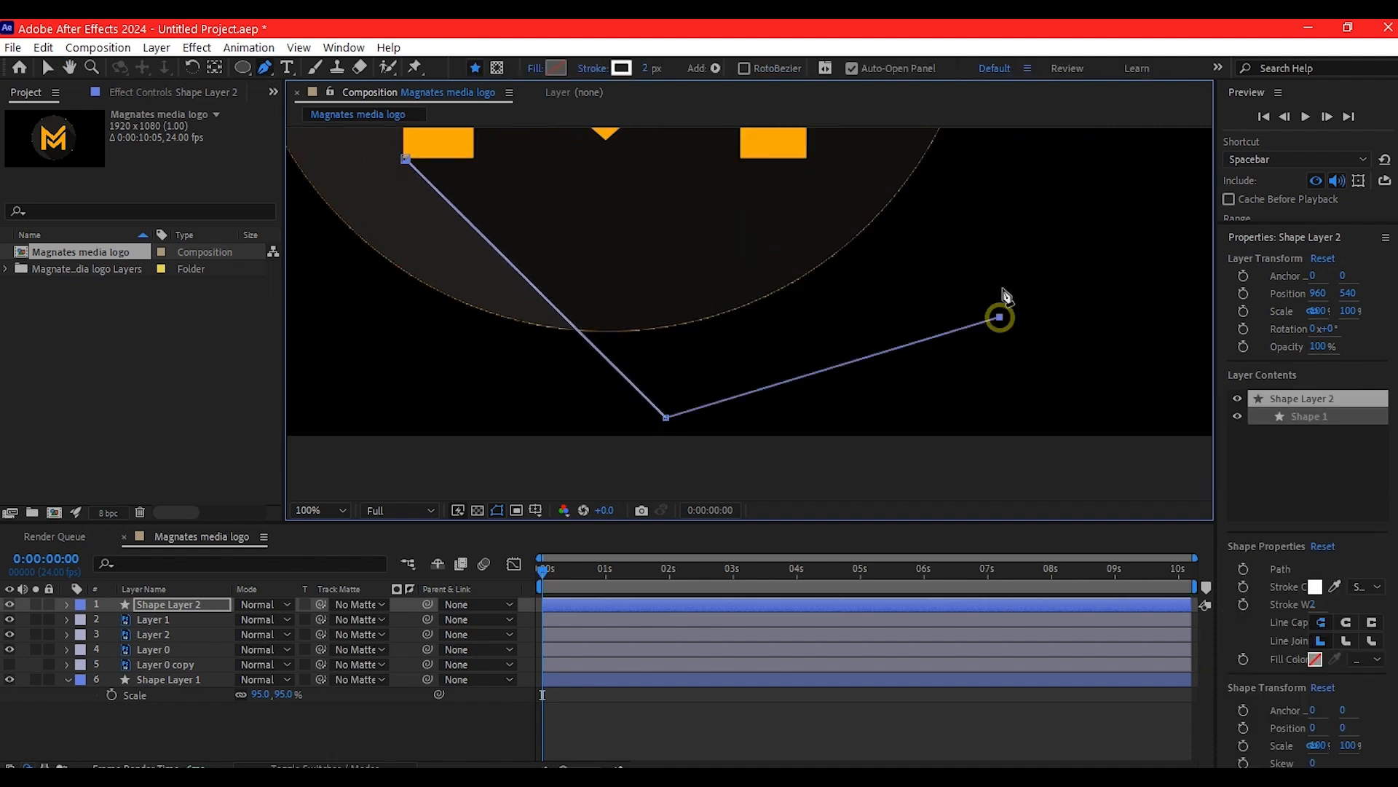
left_click_drag(1000, 231, 915, 562)
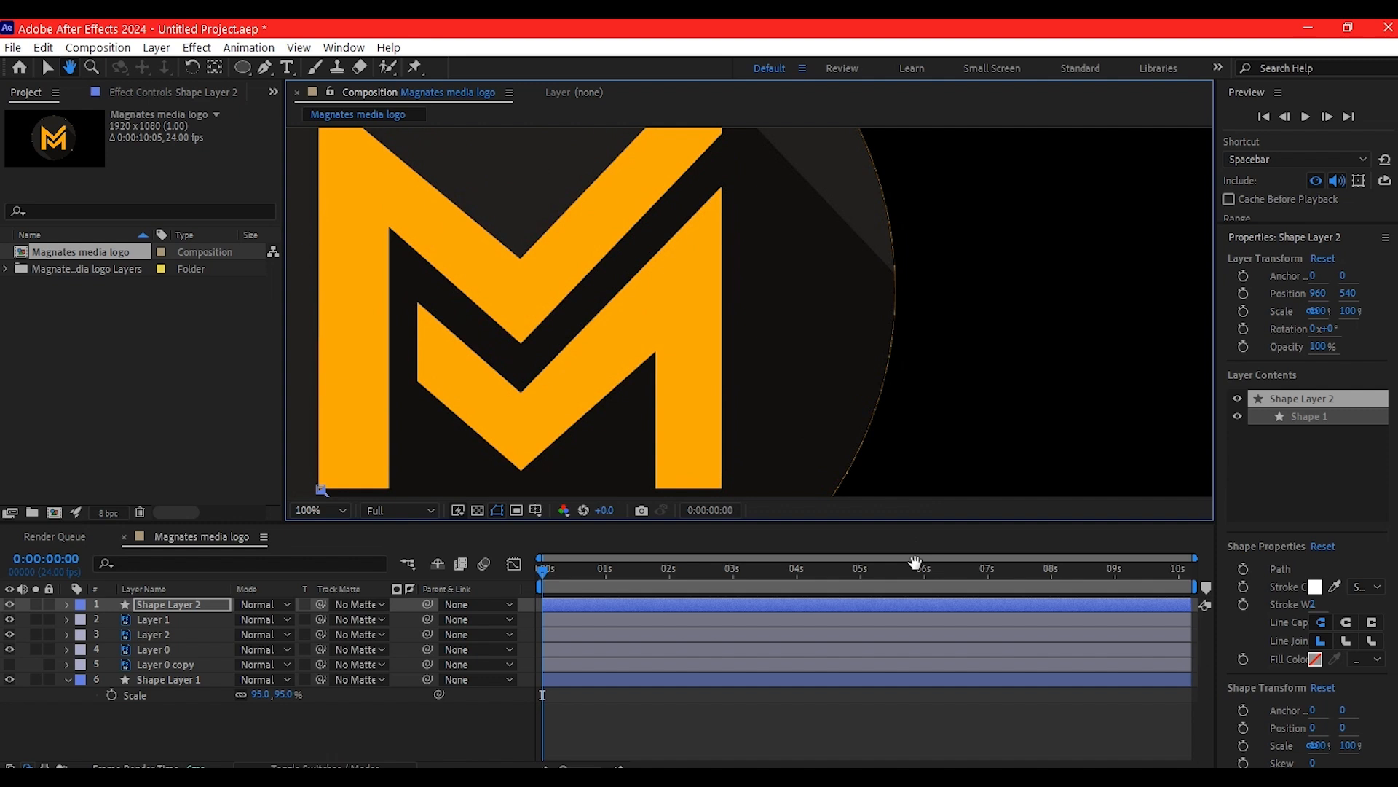
left_click(916, 298)
left_click(759, 132)
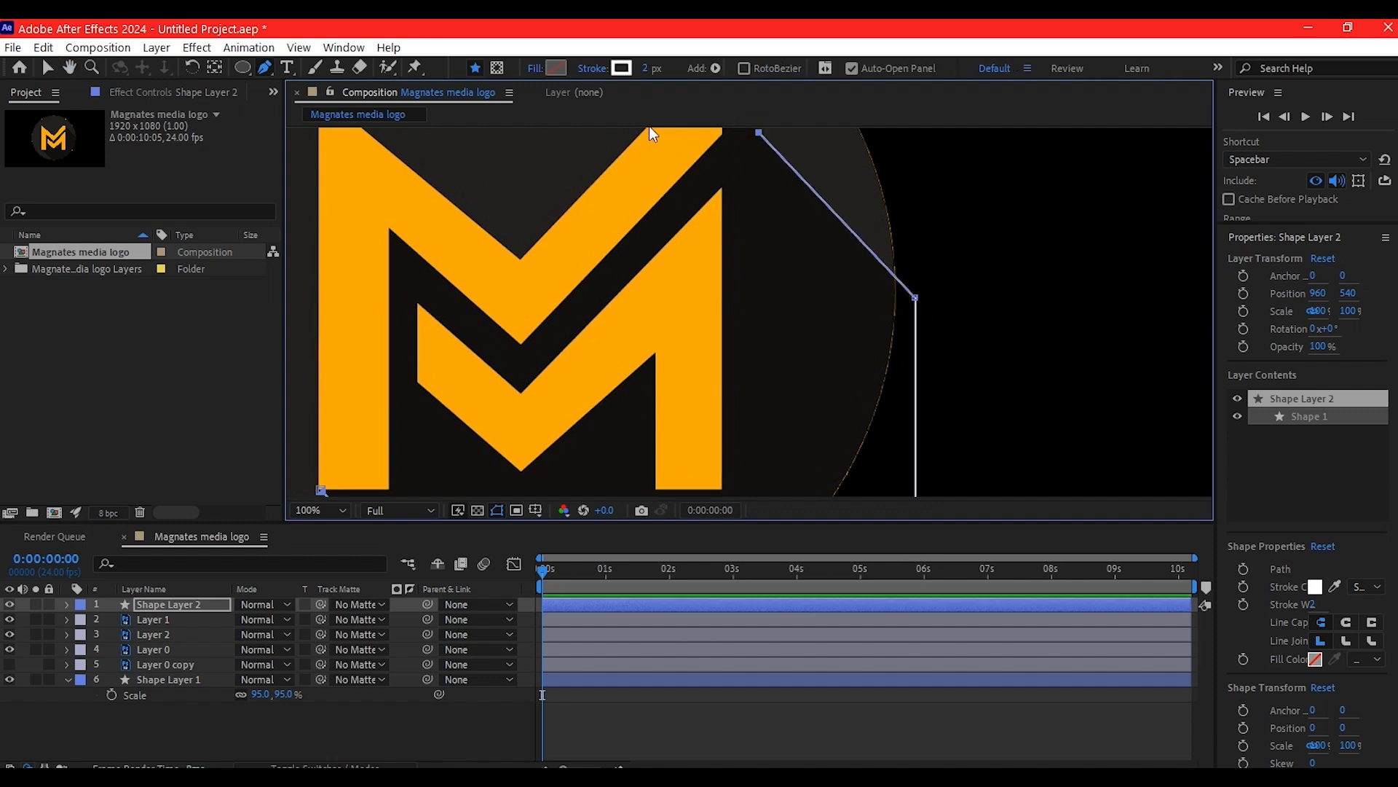
left_click(521, 264)
left_click_drag(375, 233, 531, 275)
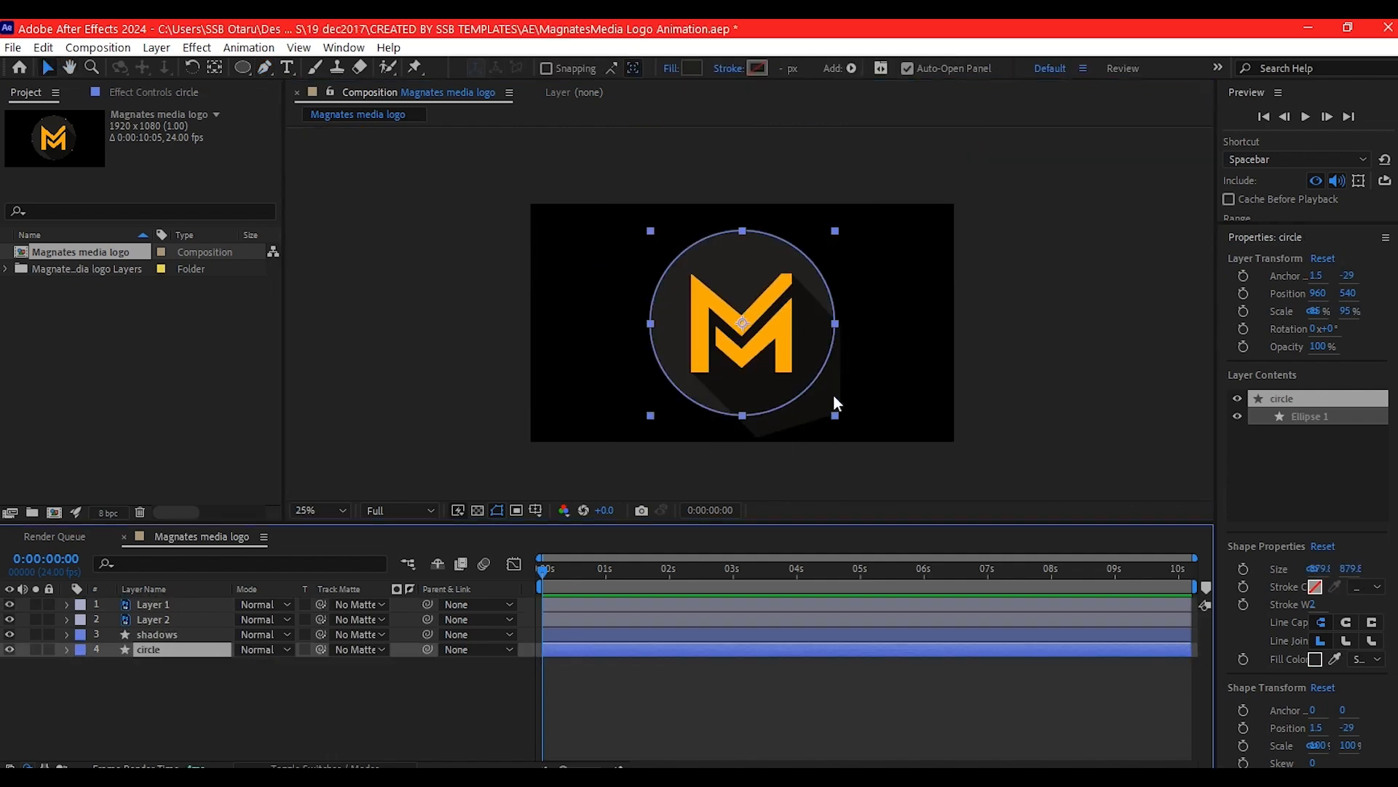
Use the circle layer as the track matte for the shadows layer and make the circle layer visible again.
left_click(163, 635)
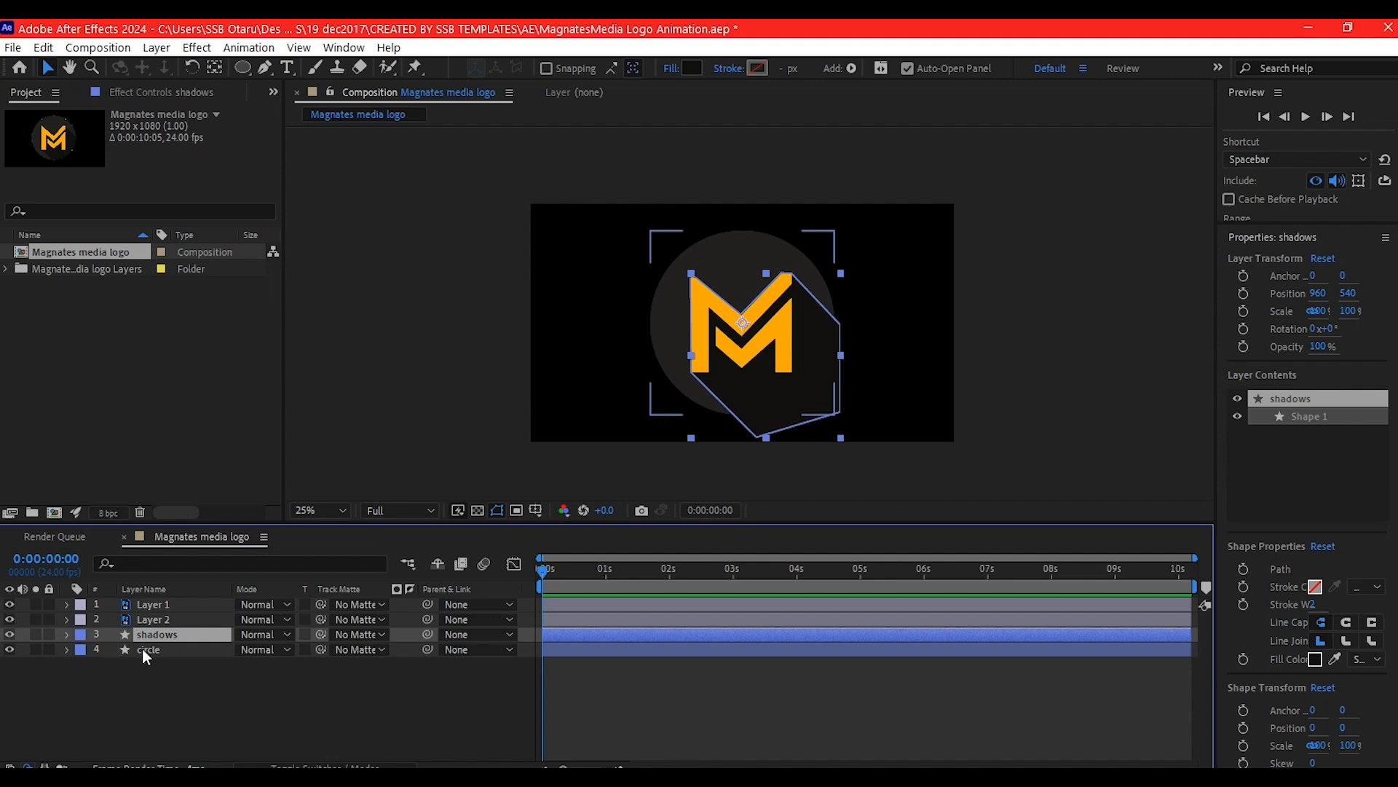
left_click(151, 681)
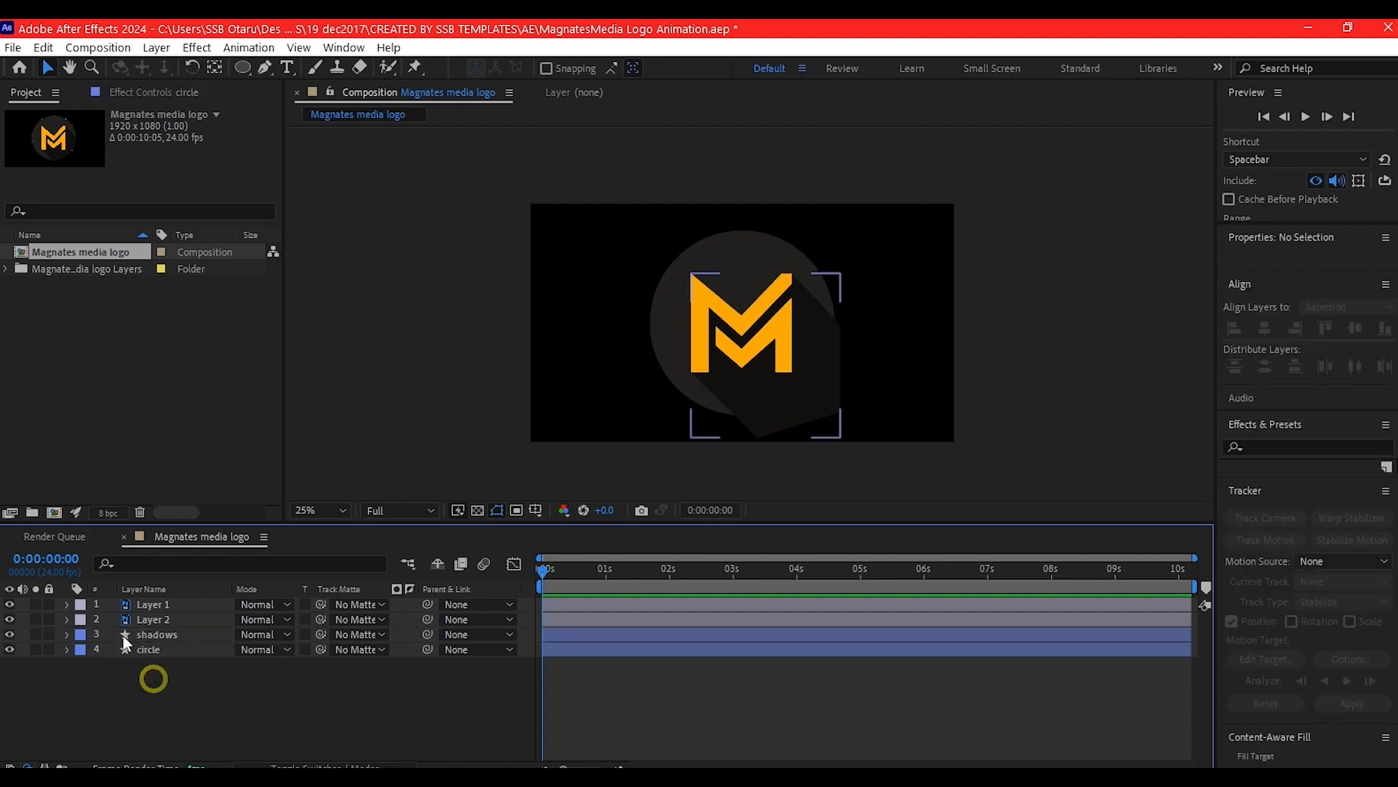
left_click(168, 632)
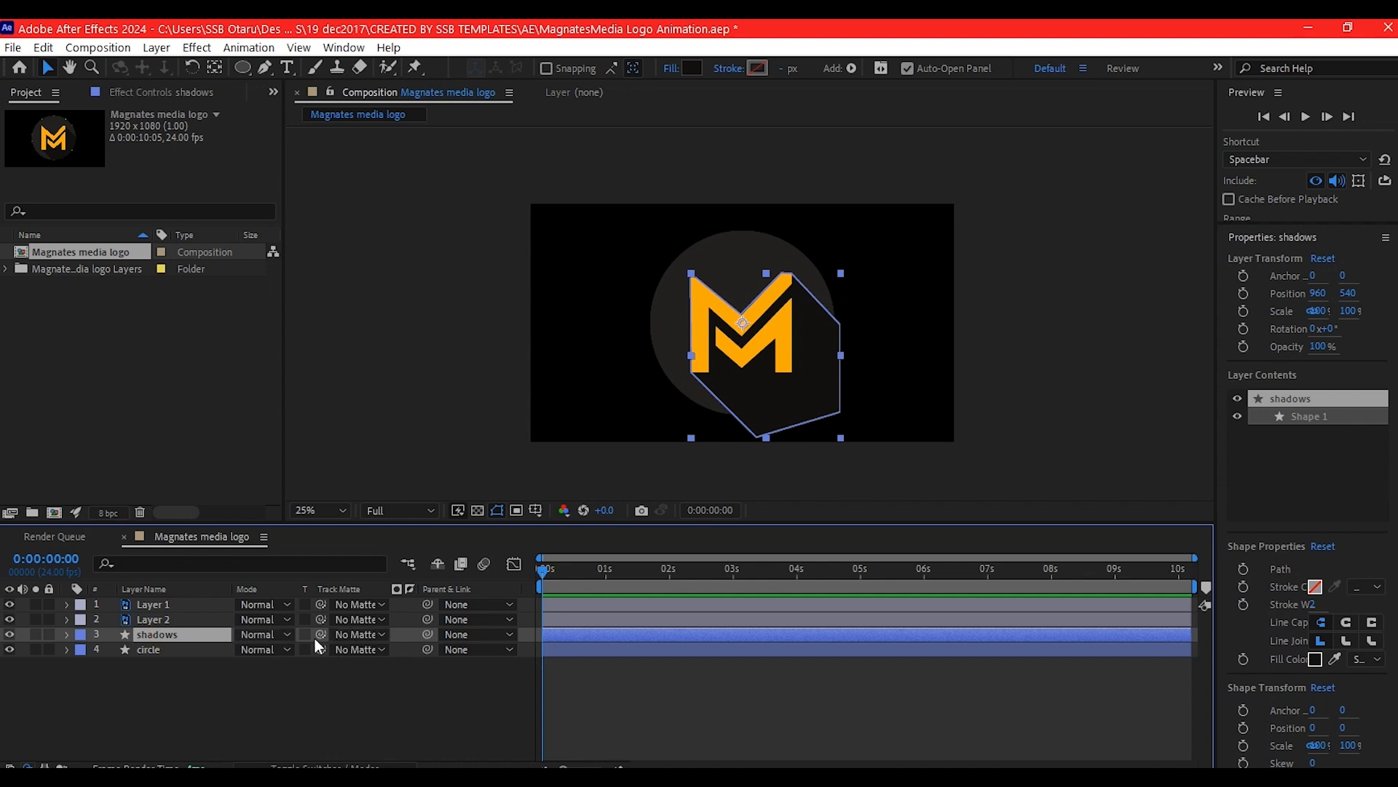
left_click_drag(320, 634, 135, 654)
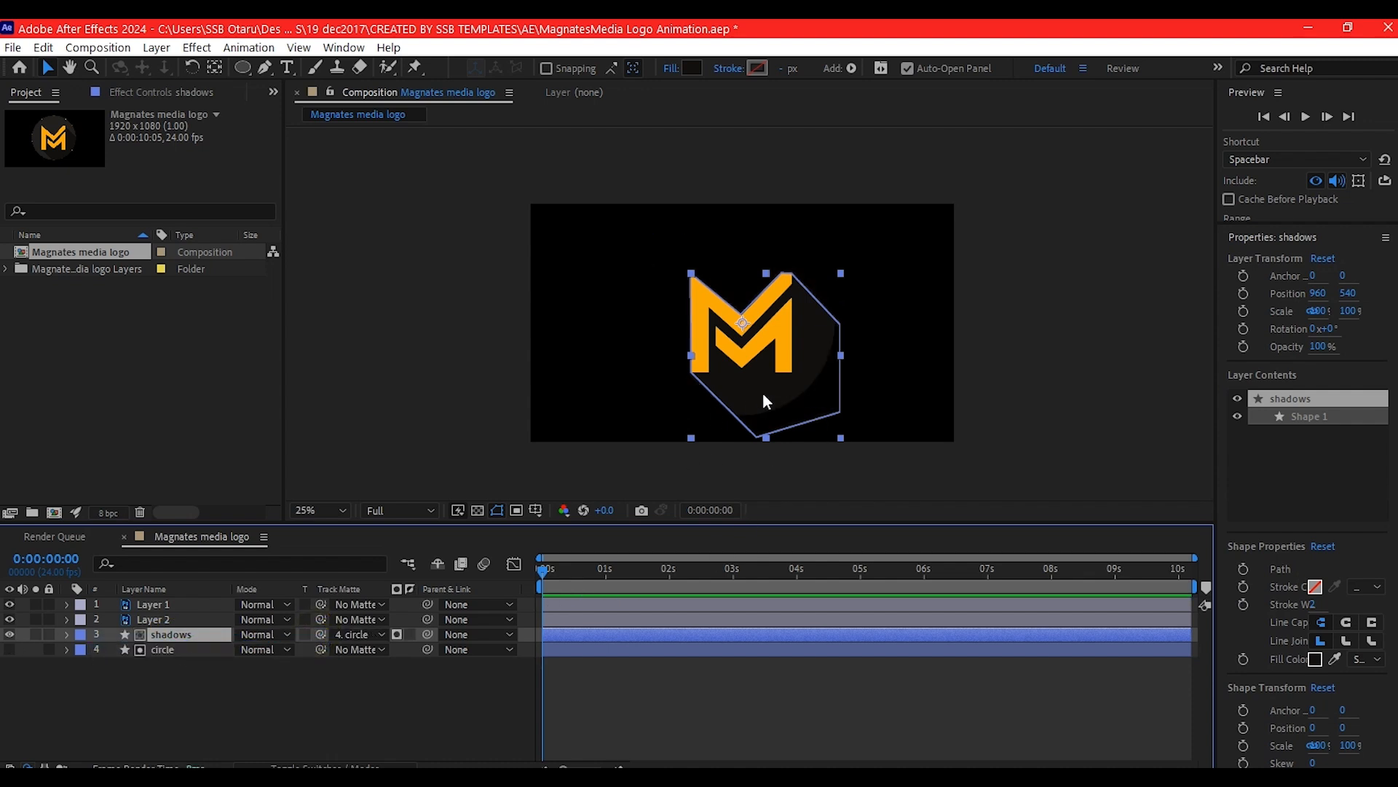
left_click(10, 649)
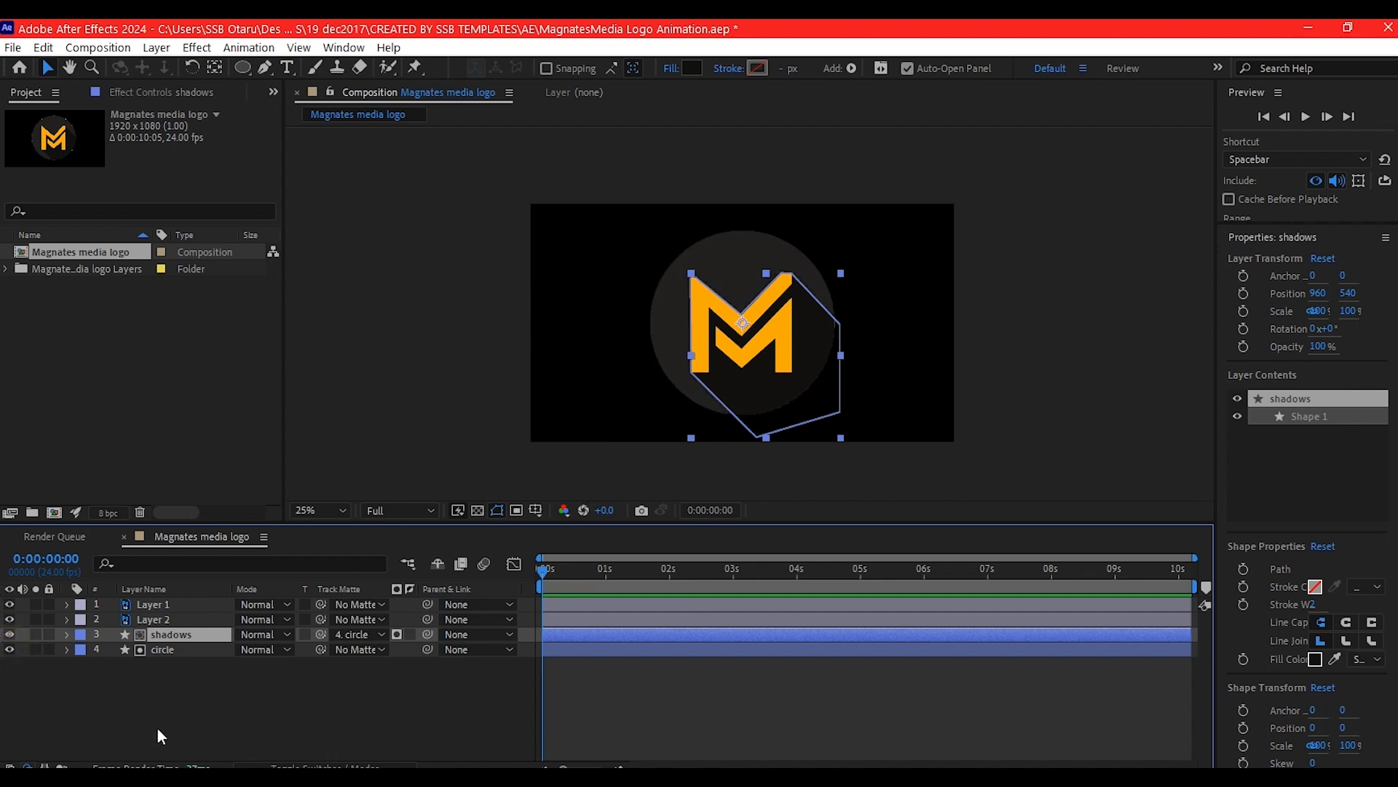
left_click(181, 698)
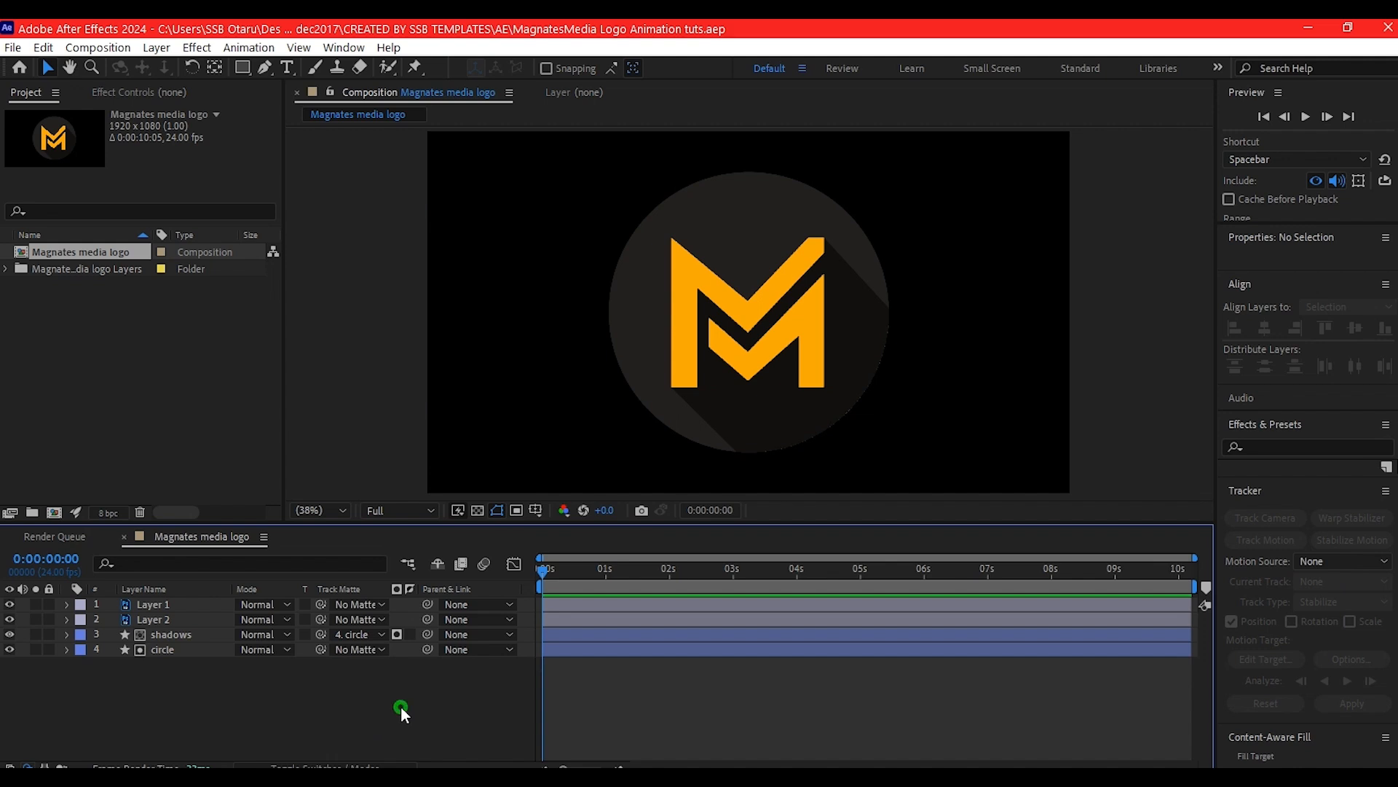
Create a comp-sized red solid named bg.
right_click(401, 707)
mouse_move(440, 497)
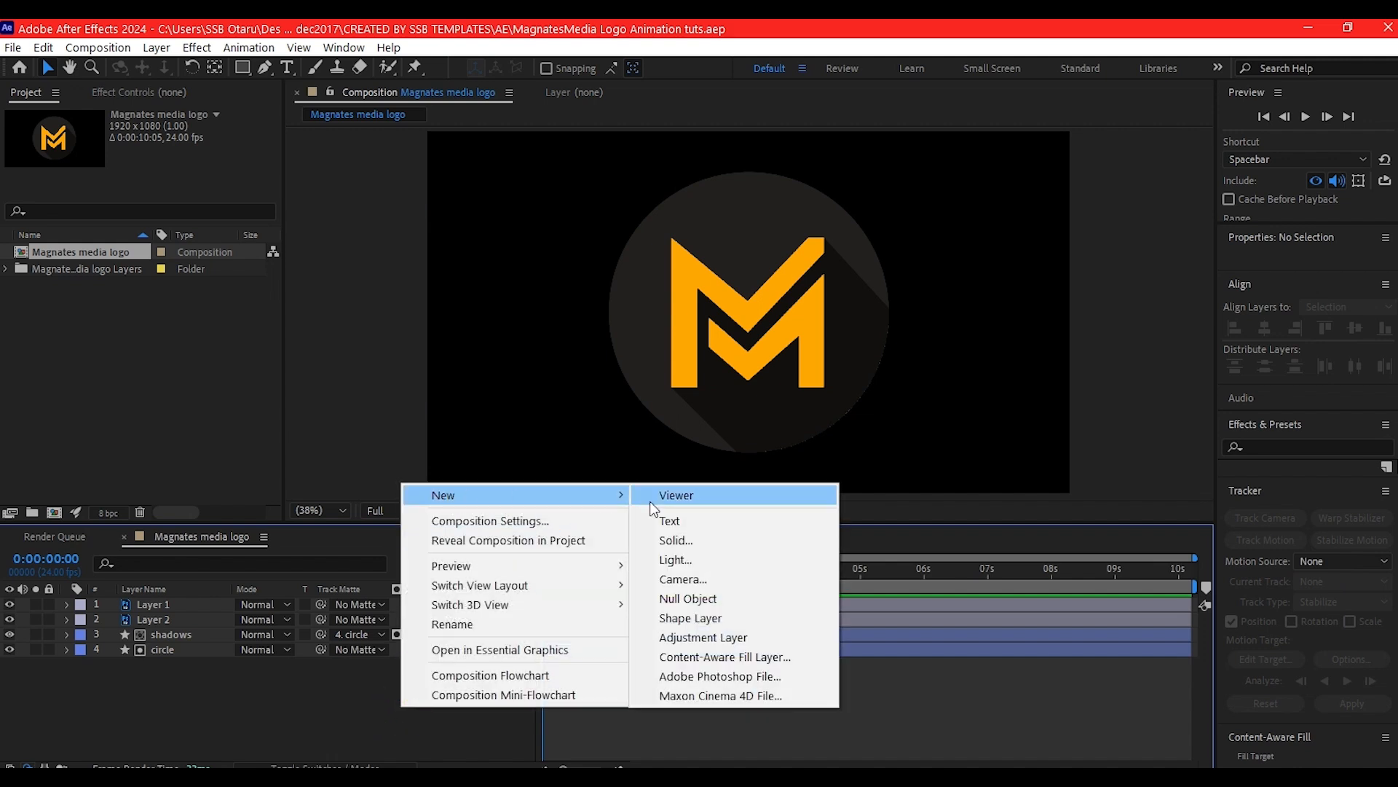
left_click(676, 539)
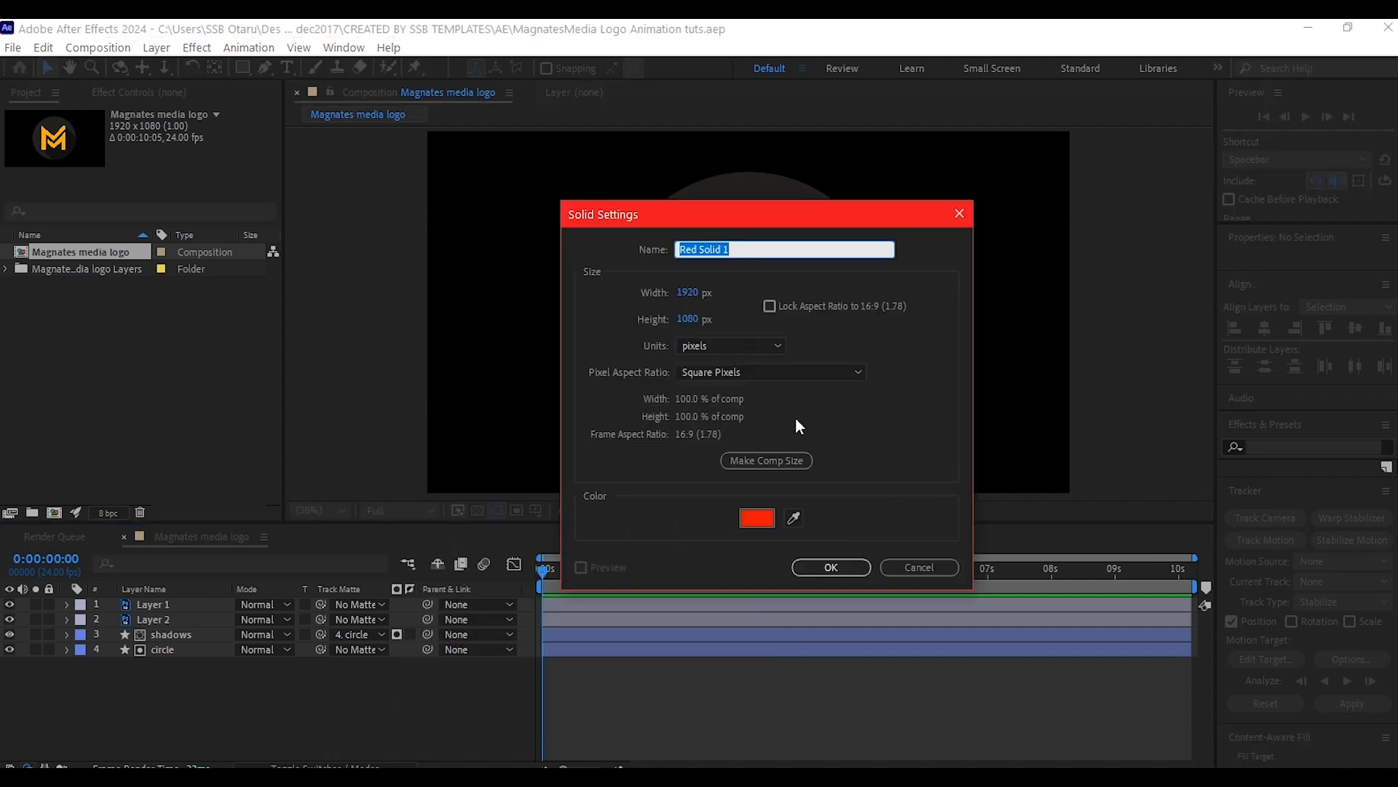
type("bg")
left_click(778, 462)
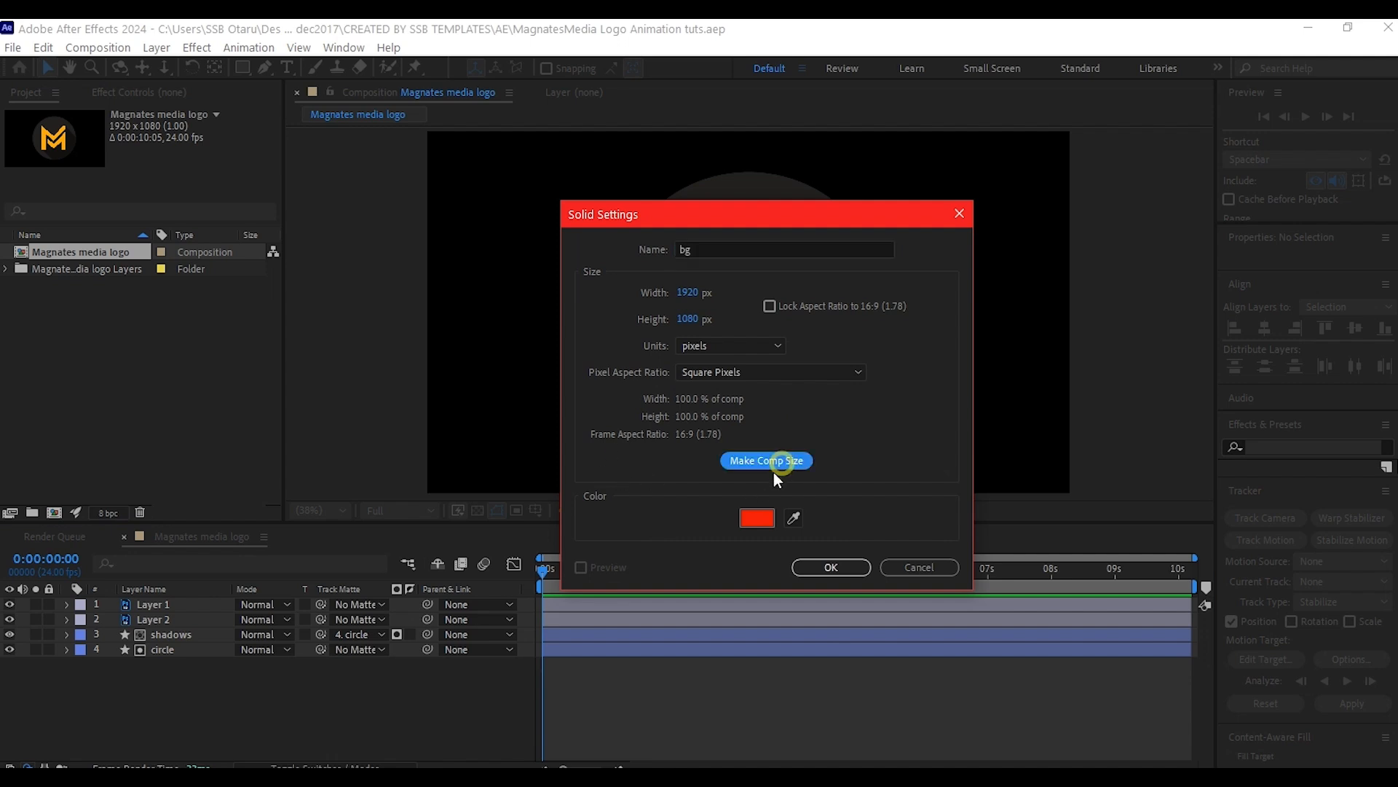
left_click(825, 568)
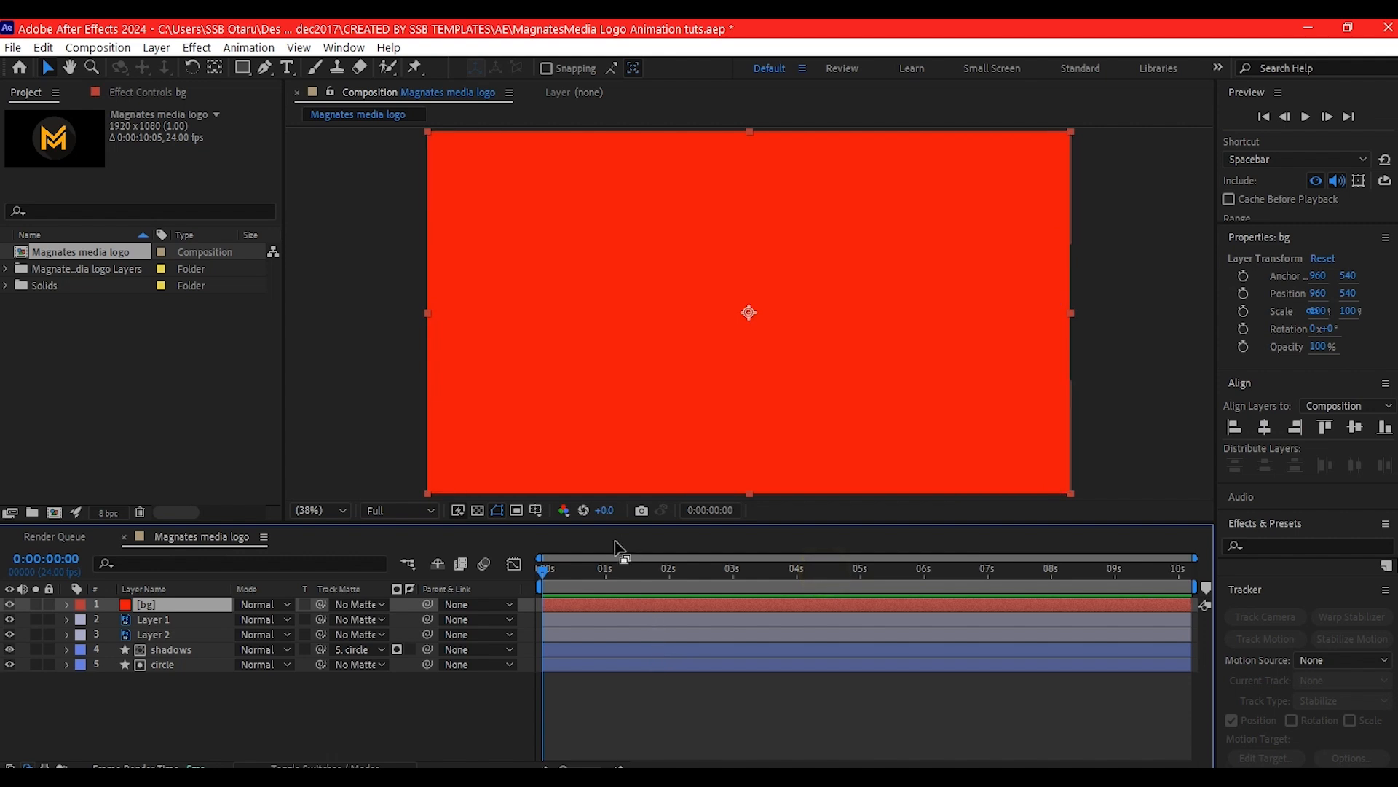
Apply Gradient Ramp to the bg solid, set its shape to Radial Ramp and swap its start and end colours.
key("ctrl+space")
type("ramp")
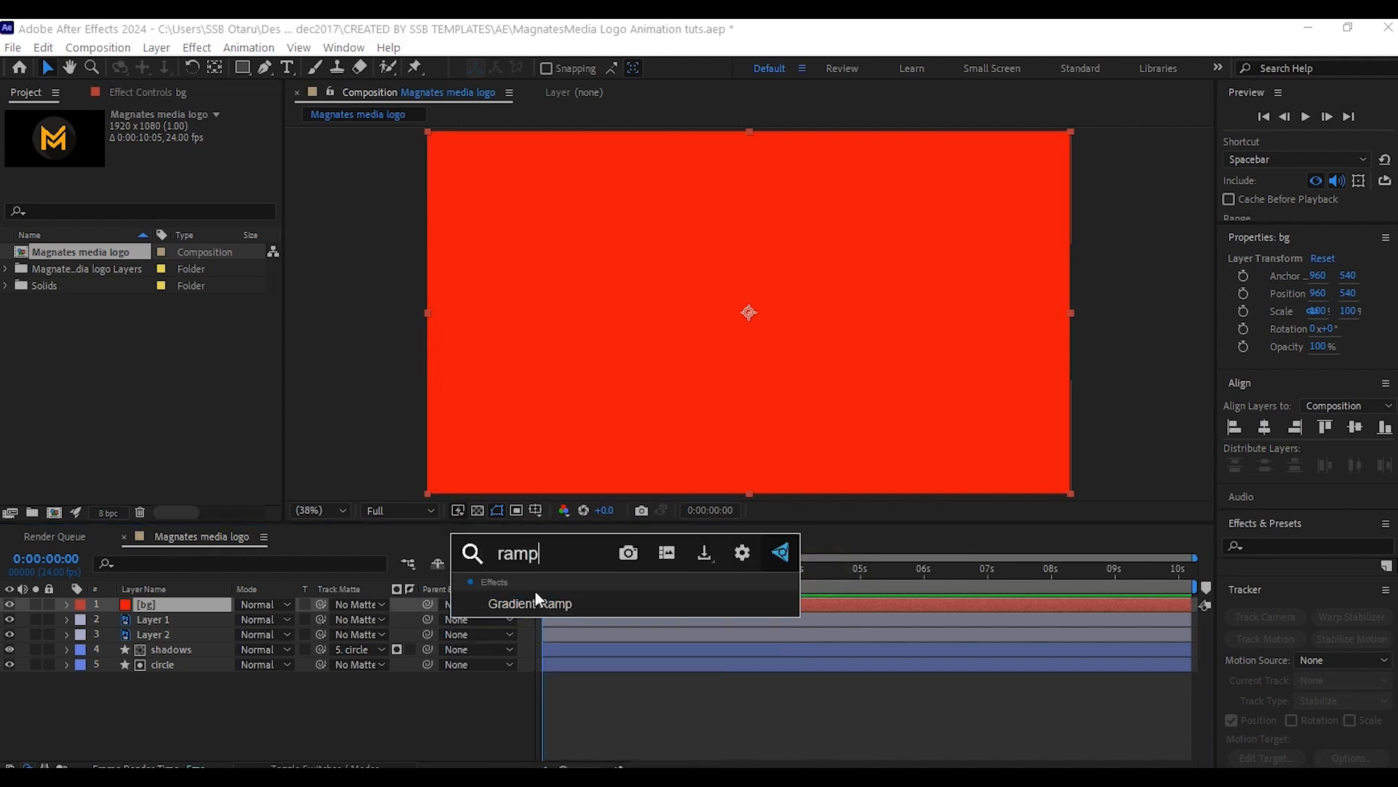
left_click(499, 610)
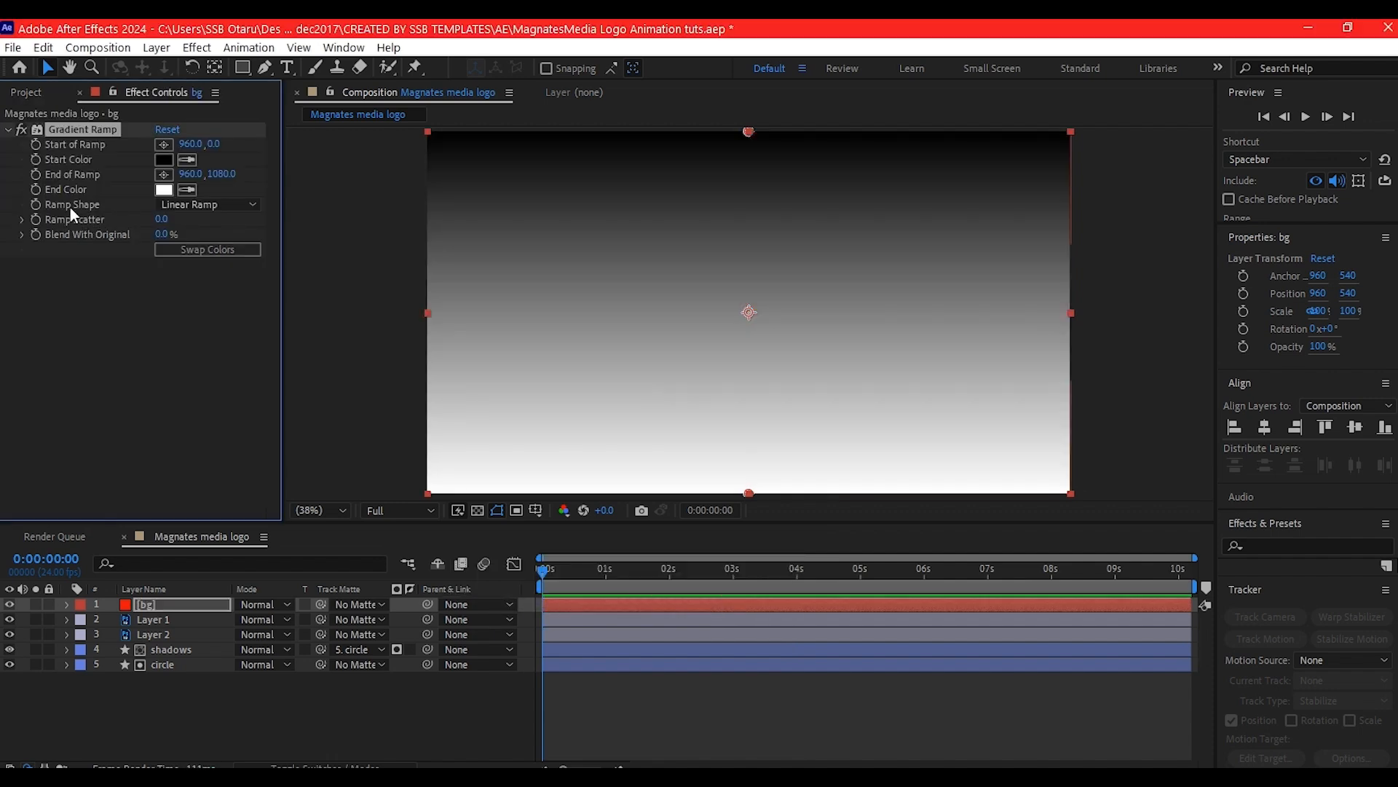
left_click(191, 205)
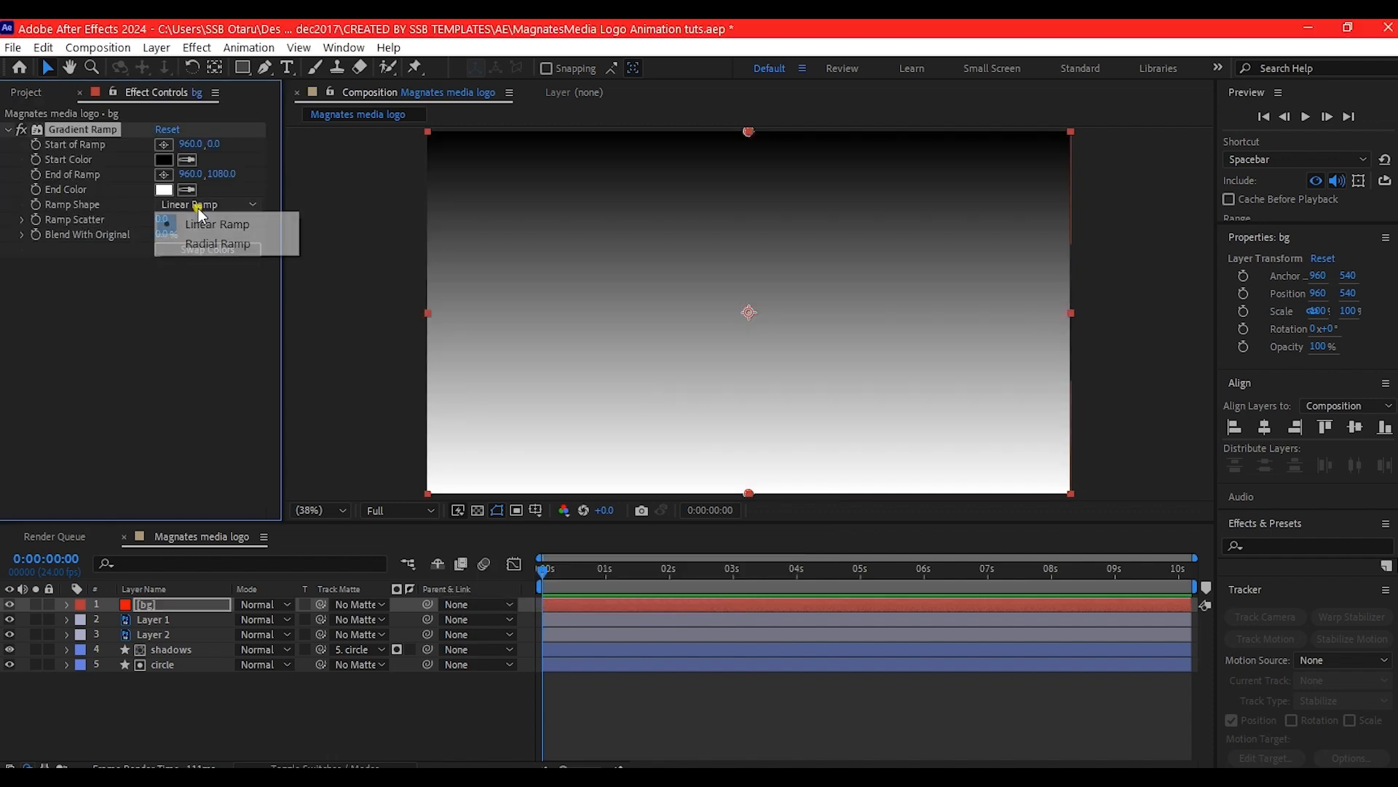
left_click(195, 245)
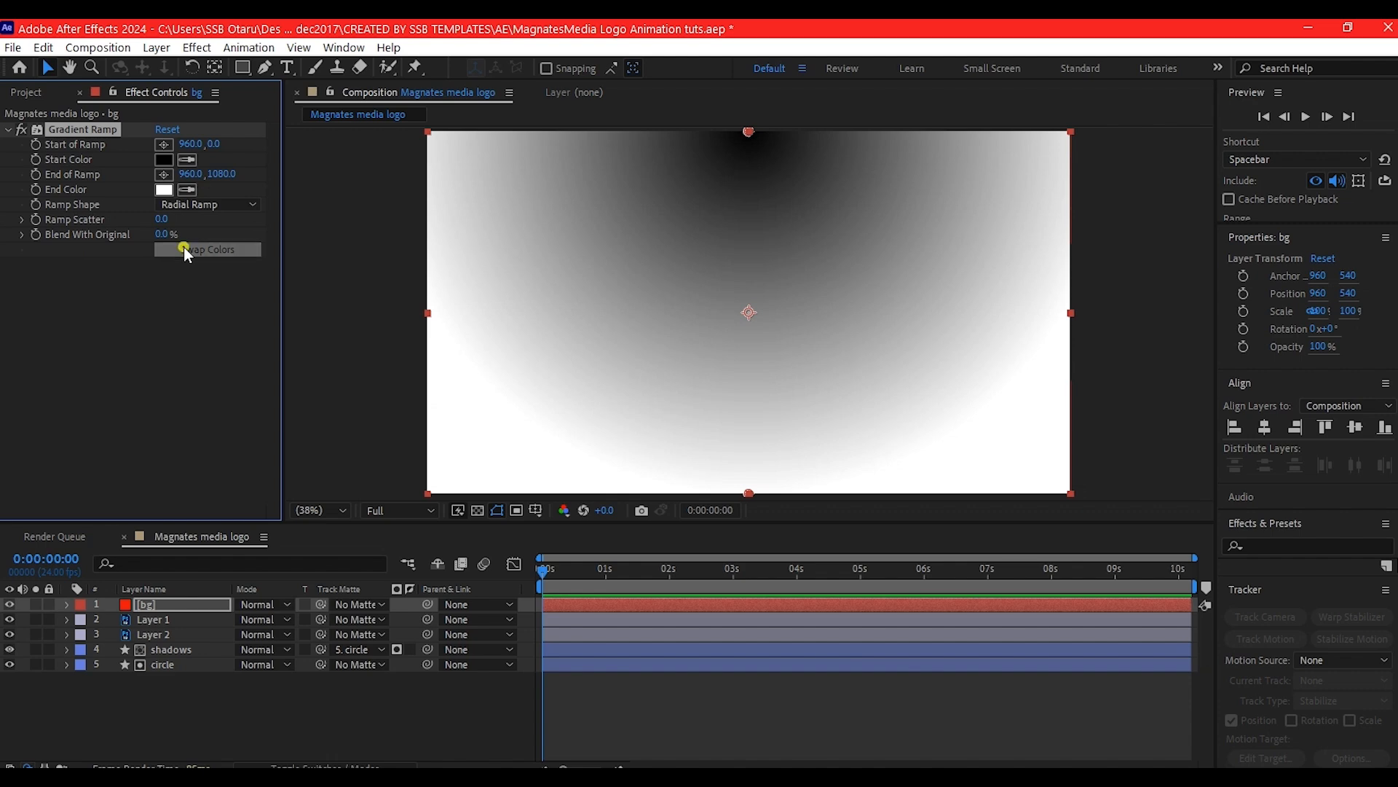
left_click(183, 247)
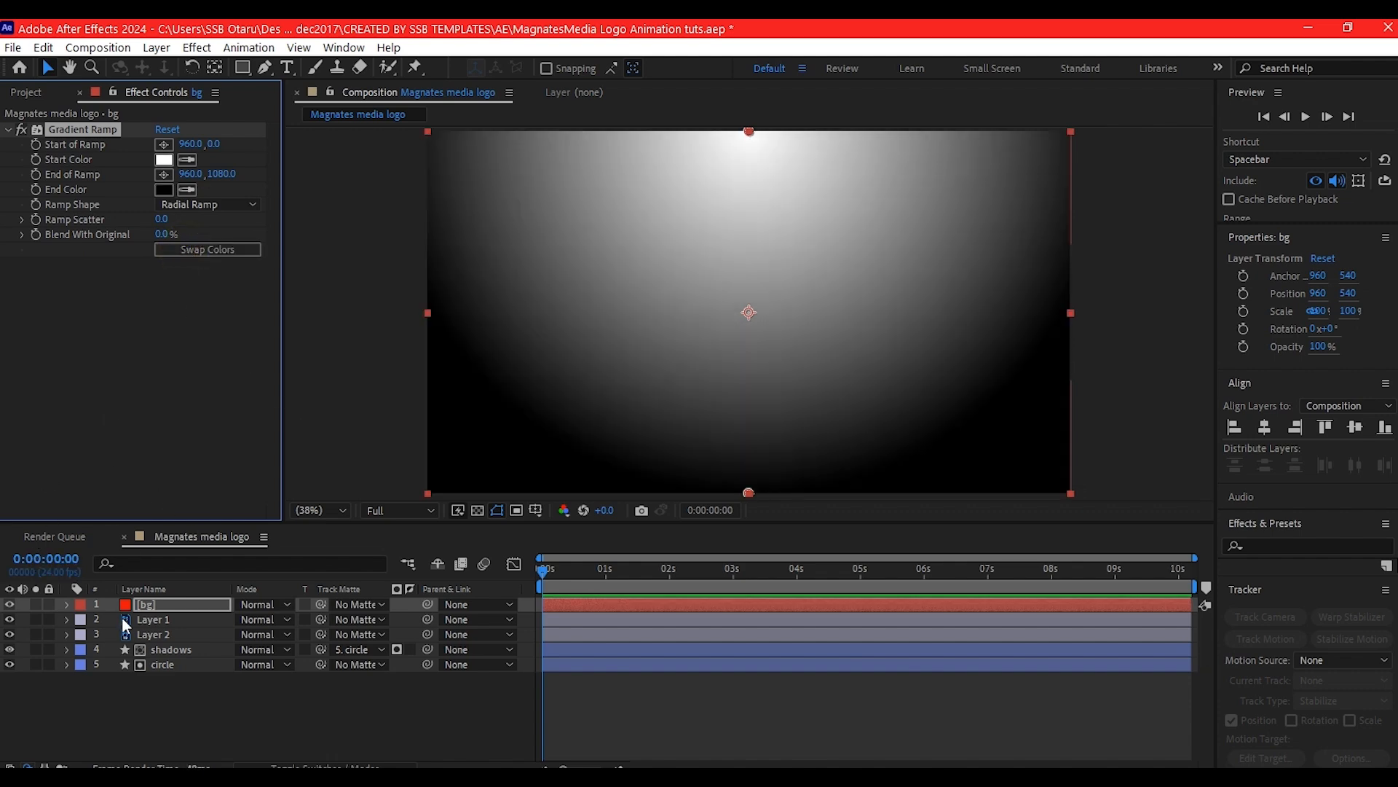
Move bg beneath all layers and set the gradient's start colour to a darker shade of the orange sampled from the M.
left_click_drag(169, 601, 167, 680)
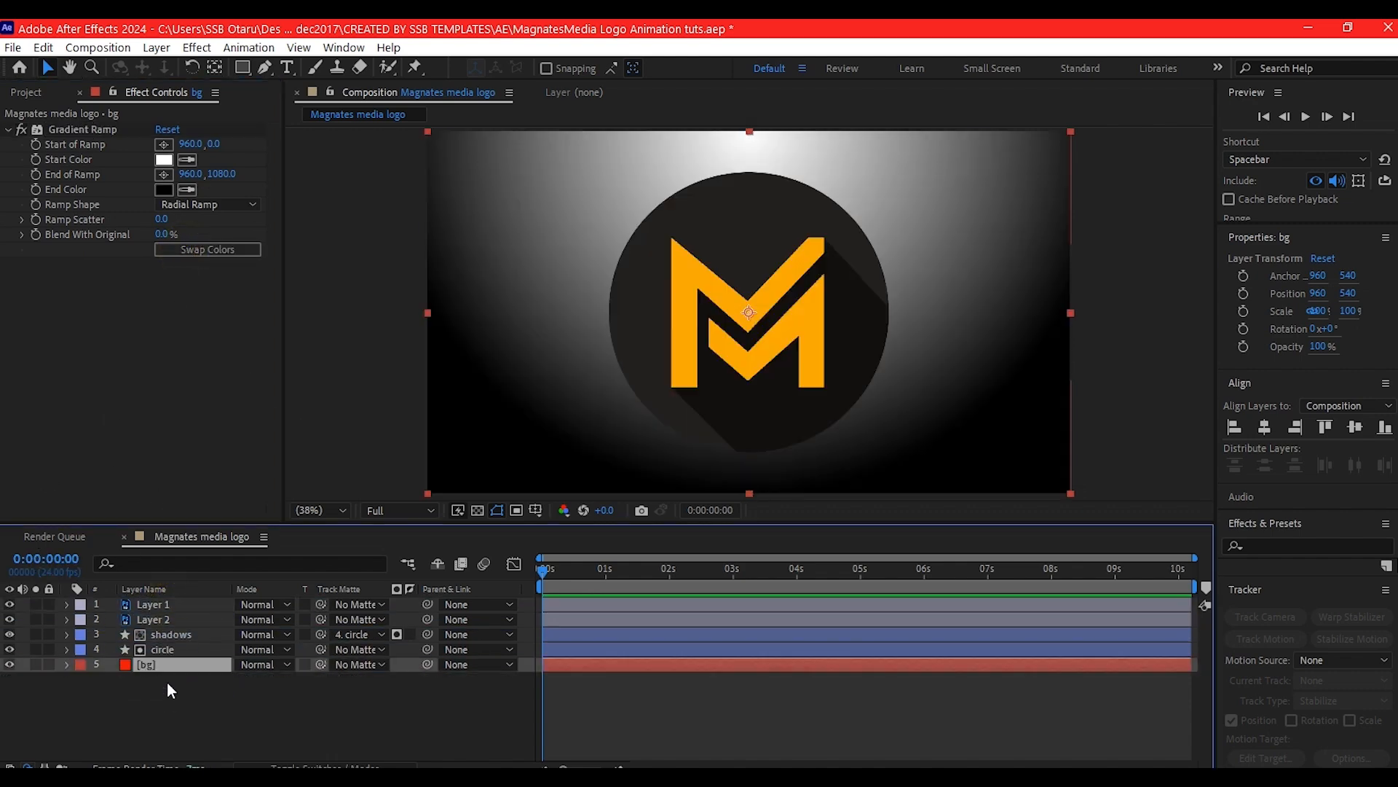
left_click(188, 160)
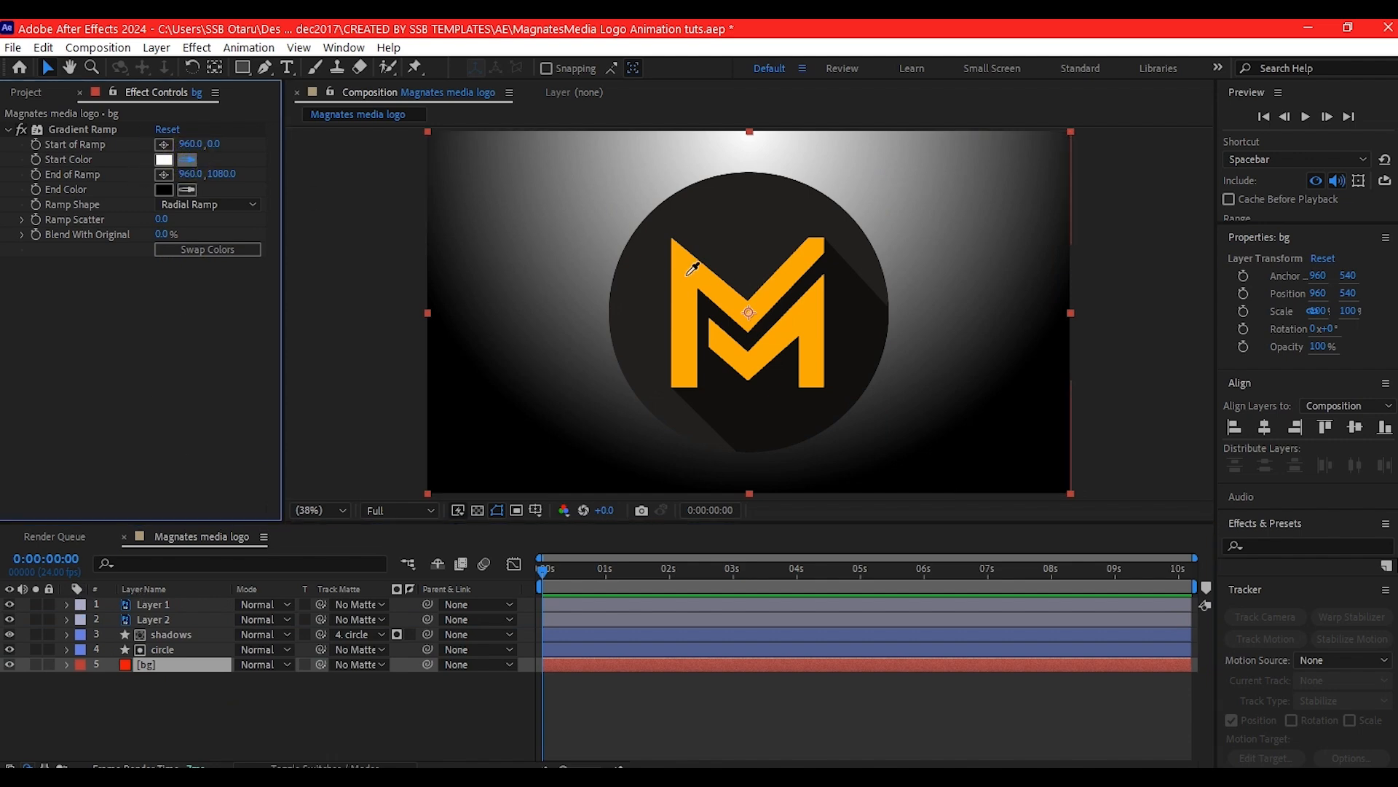
left_click(687, 271)
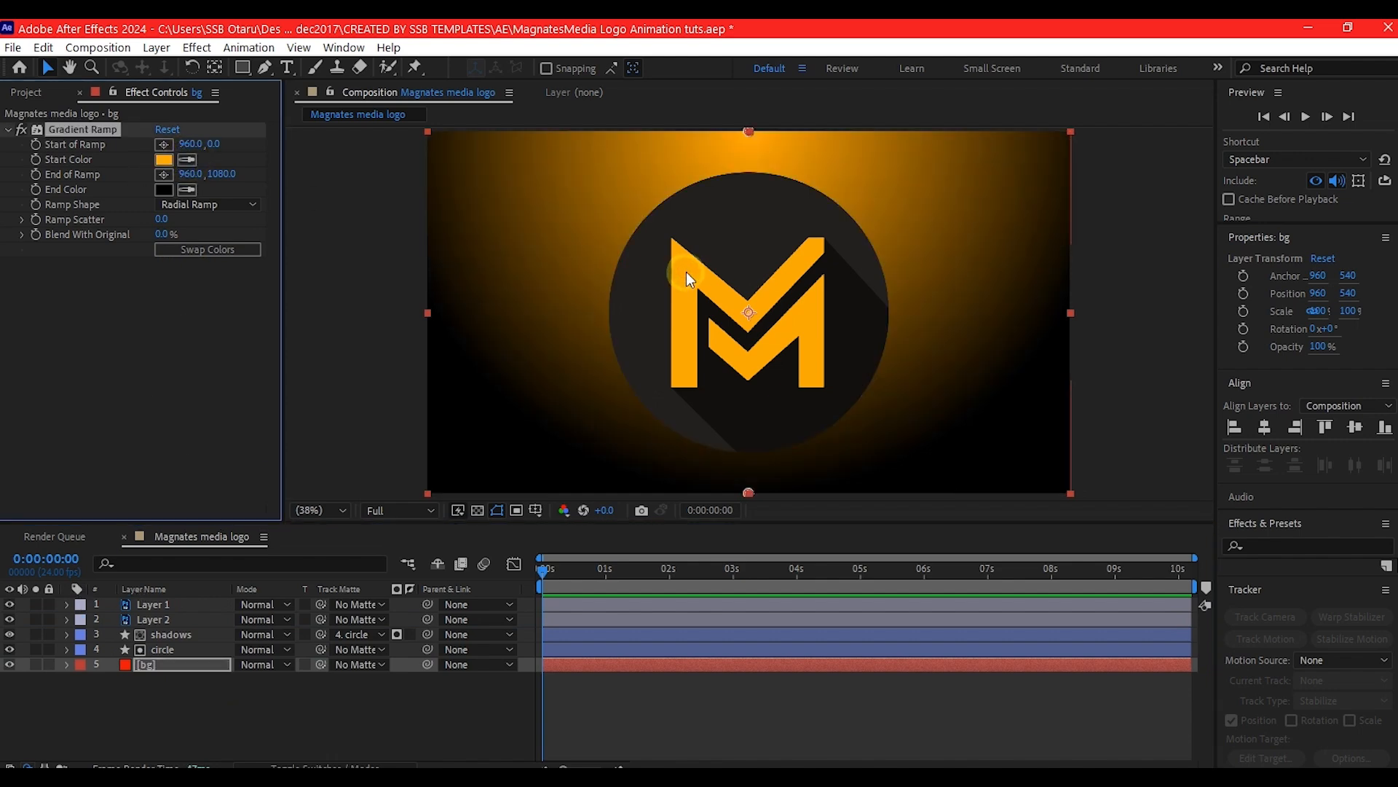
left_click(163, 160)
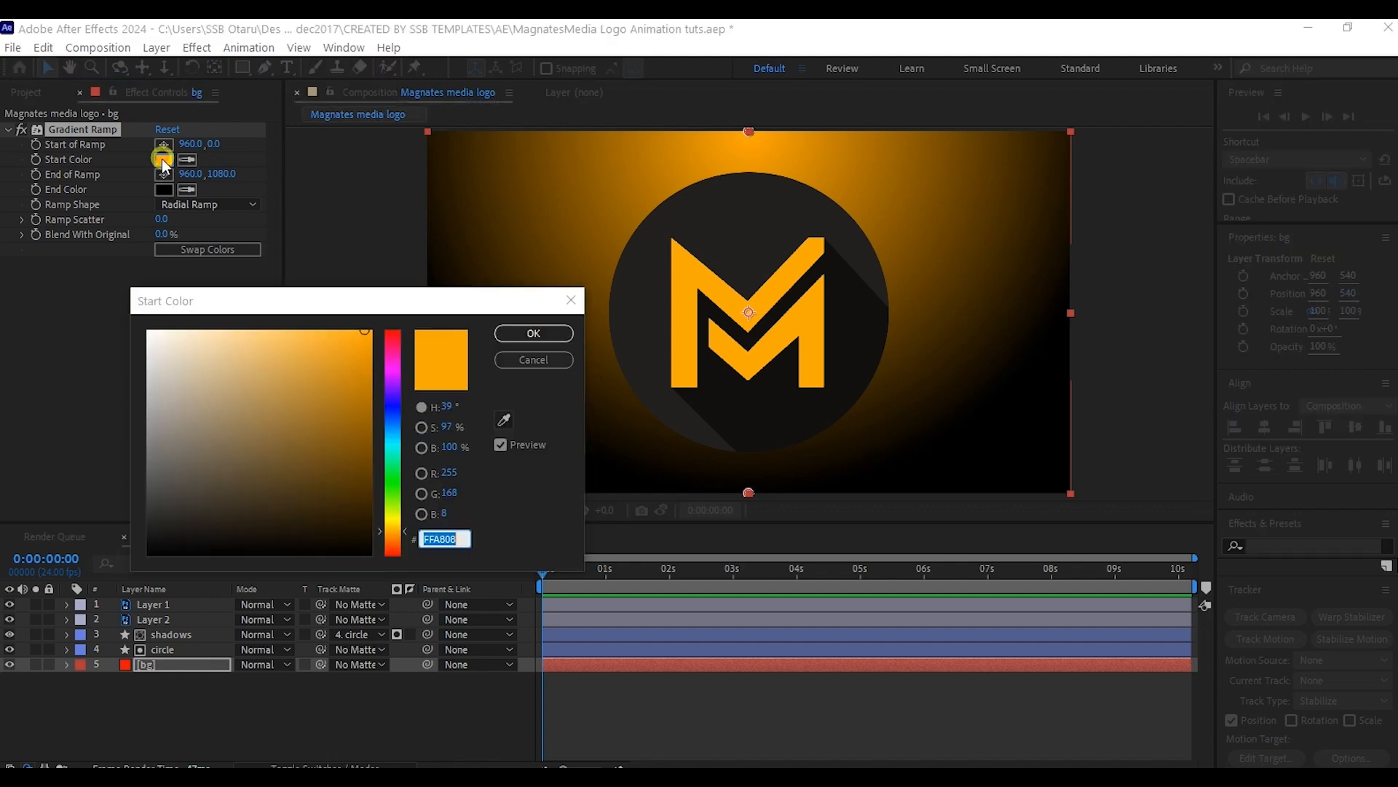
left_click(364, 391)
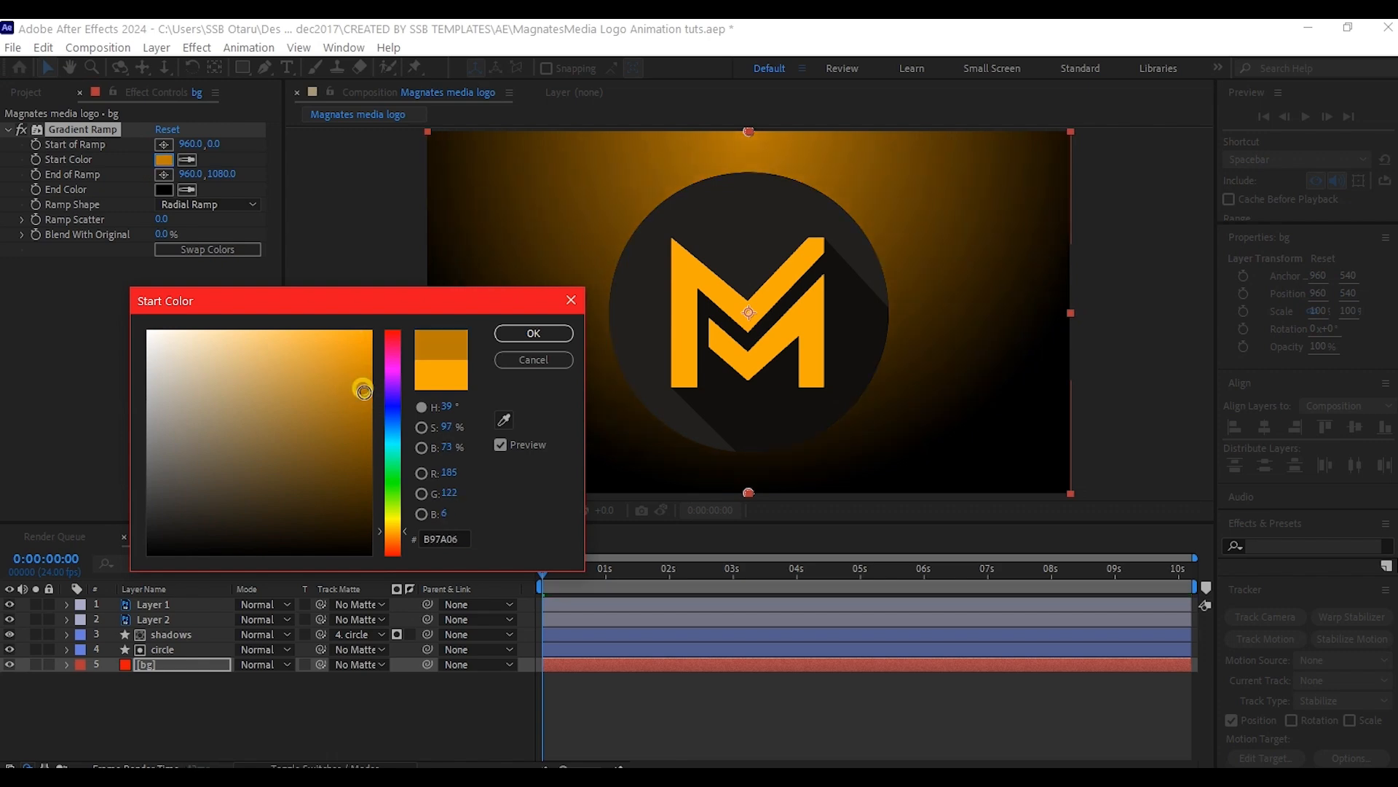
left_click_drag(364, 391, 366, 394)
left_click(533, 333)
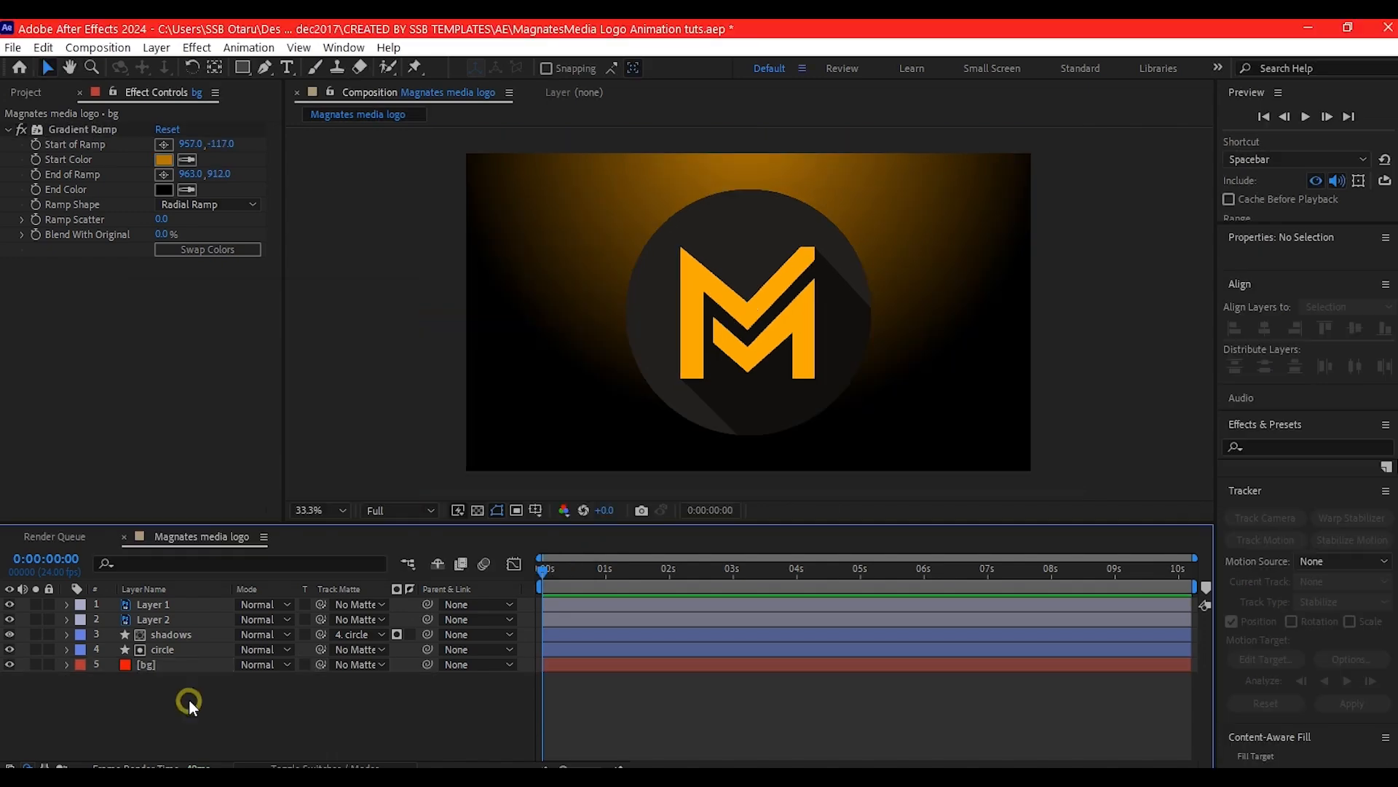
Create a comp-sized red solid named fractal directly above bg.
right_click(189, 698)
mouse_move(250, 482)
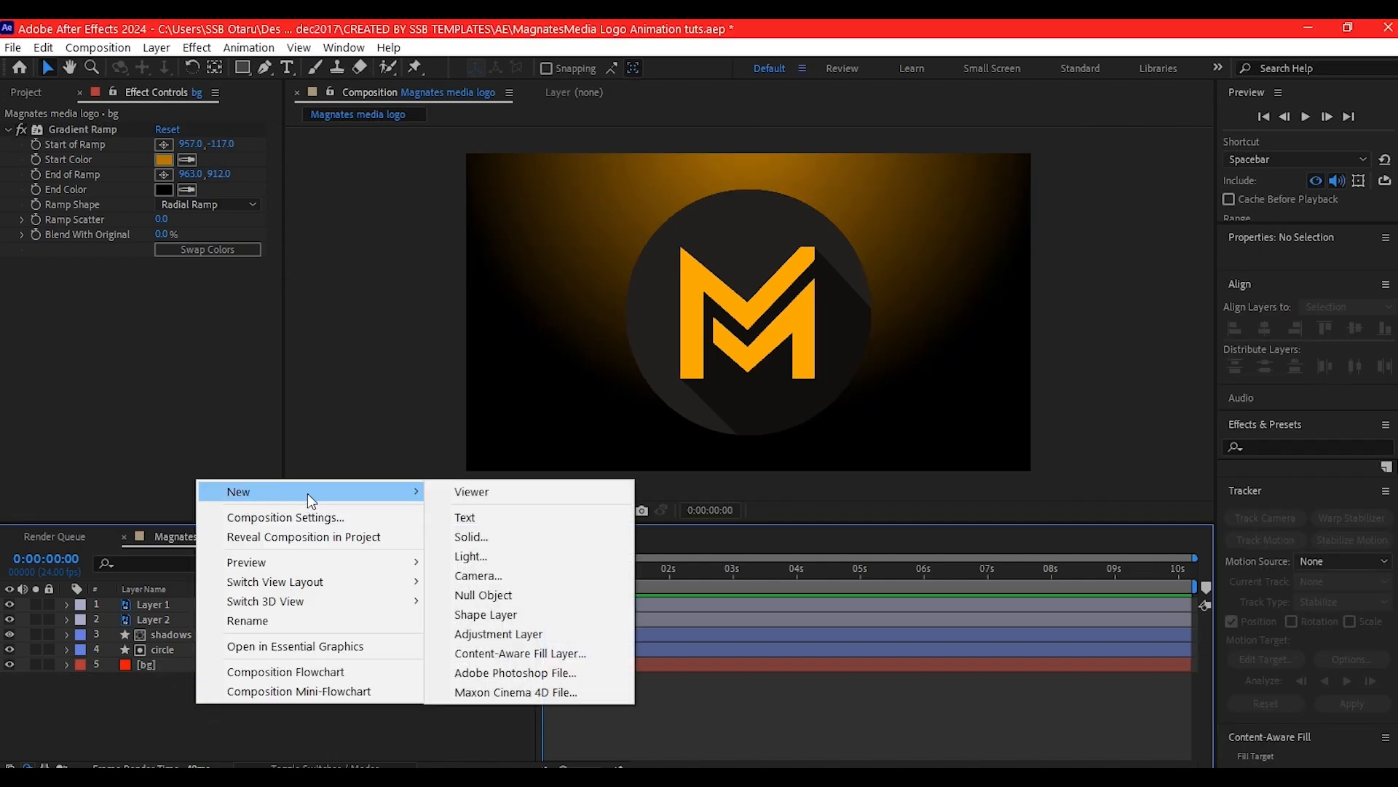
left_click(473, 536)
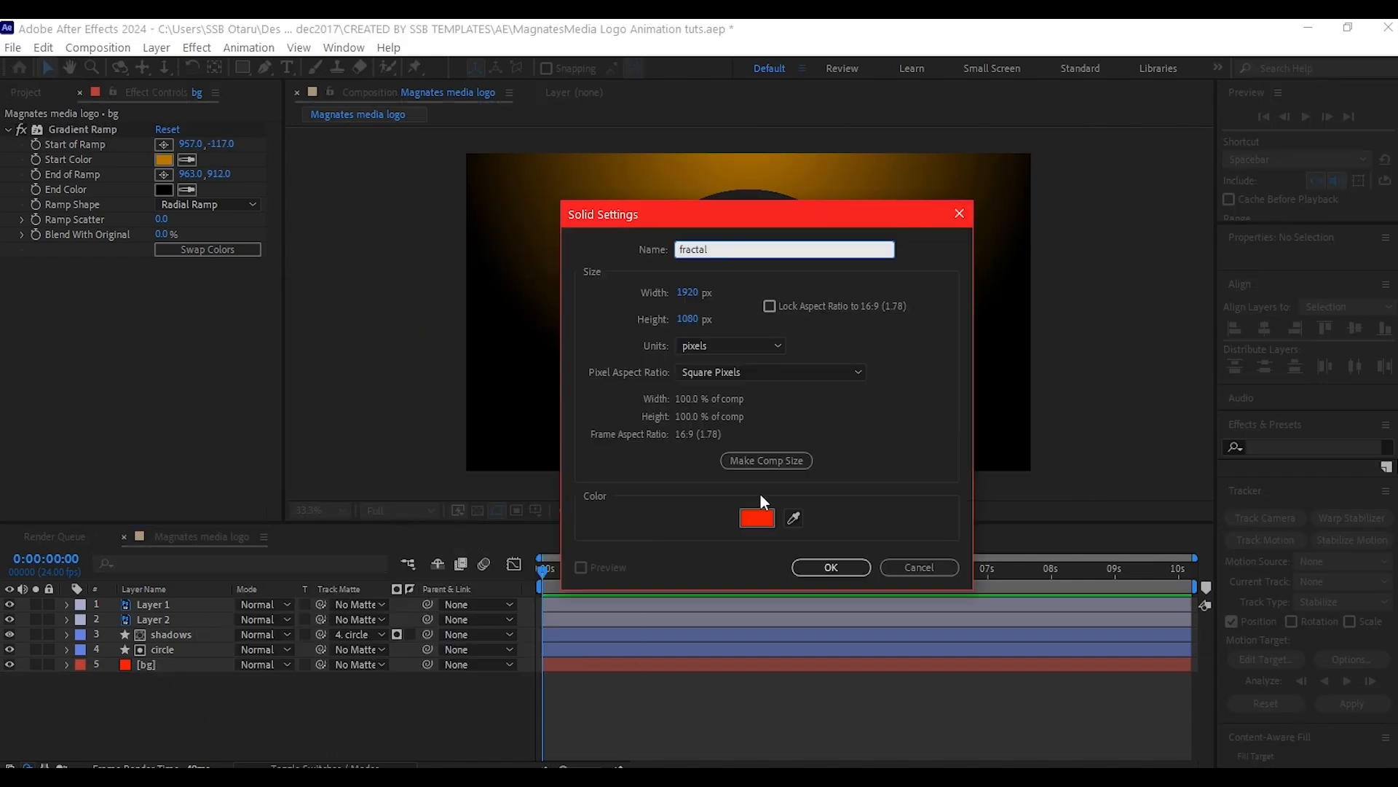
left_click(772, 462)
left_click(829, 567)
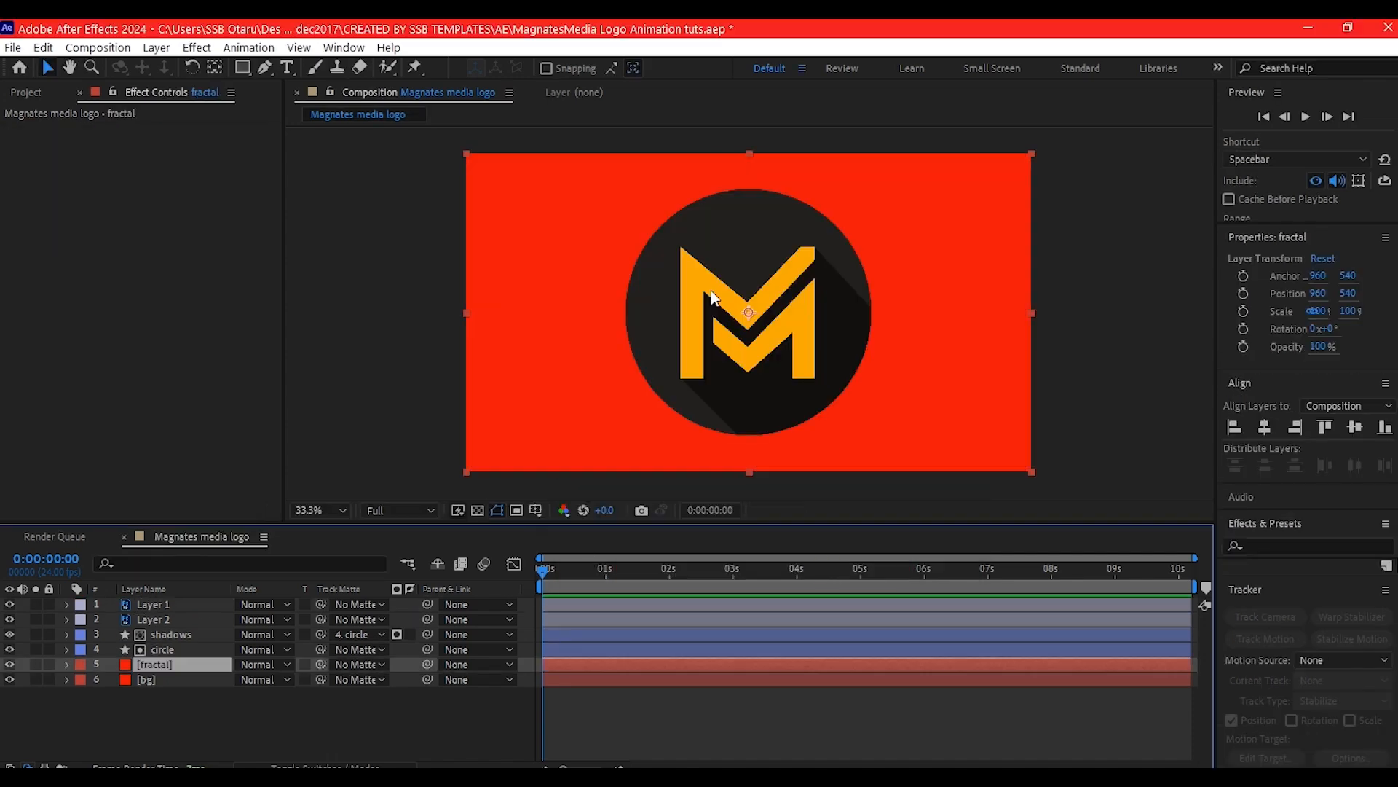
Apply Fractal Noise to the fractal solid, with fractal type Dynamic and noise type Block.
key("ctrl+space")
type("fracta")
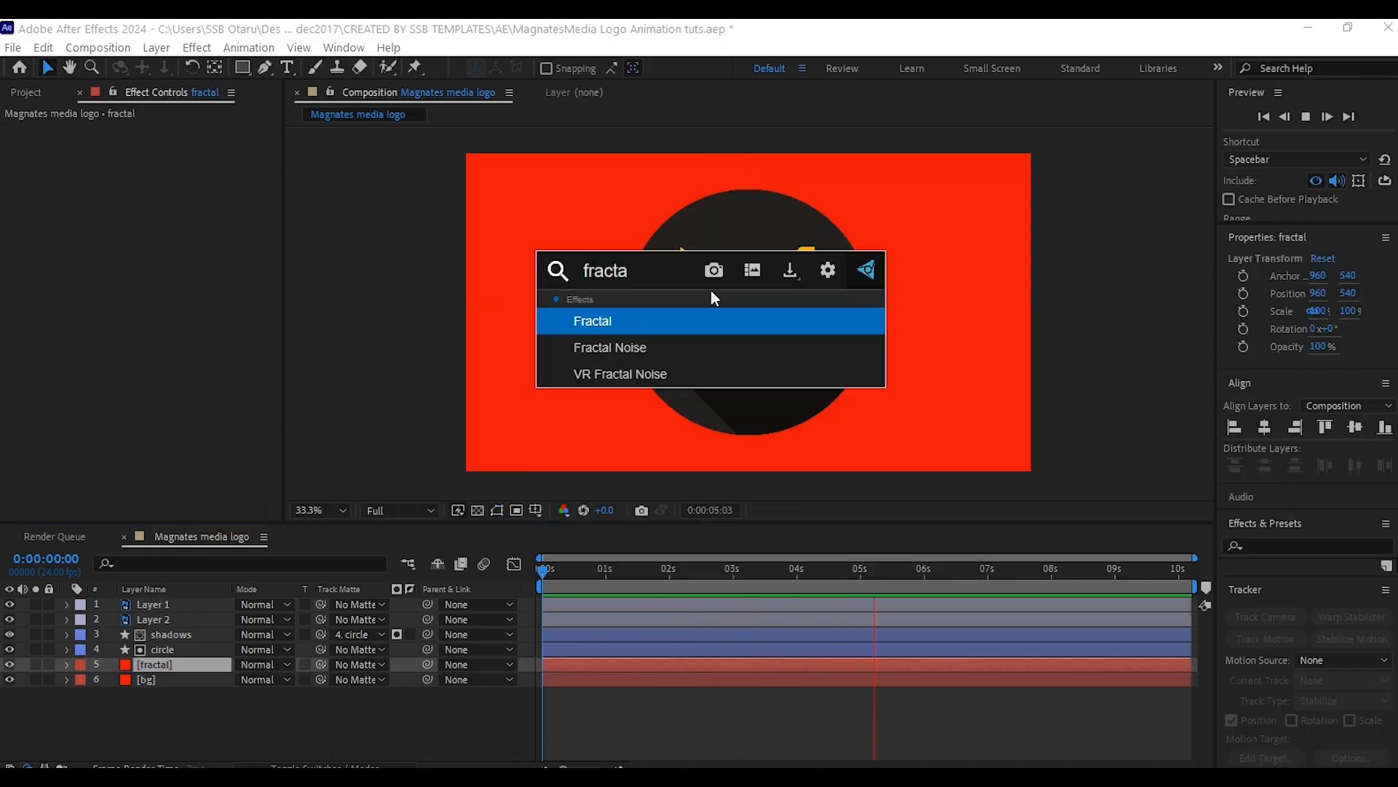
left_click(623, 347)
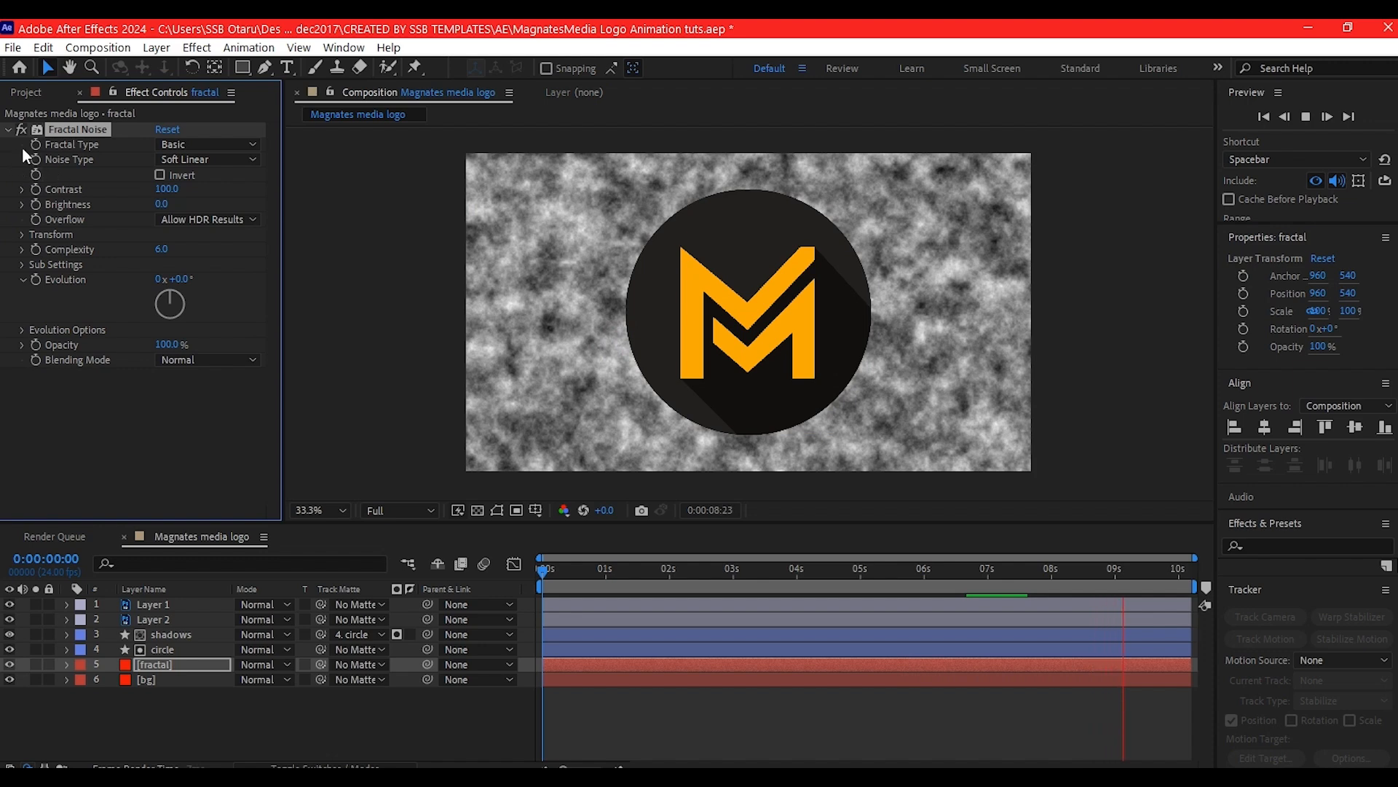
left_click(178, 147)
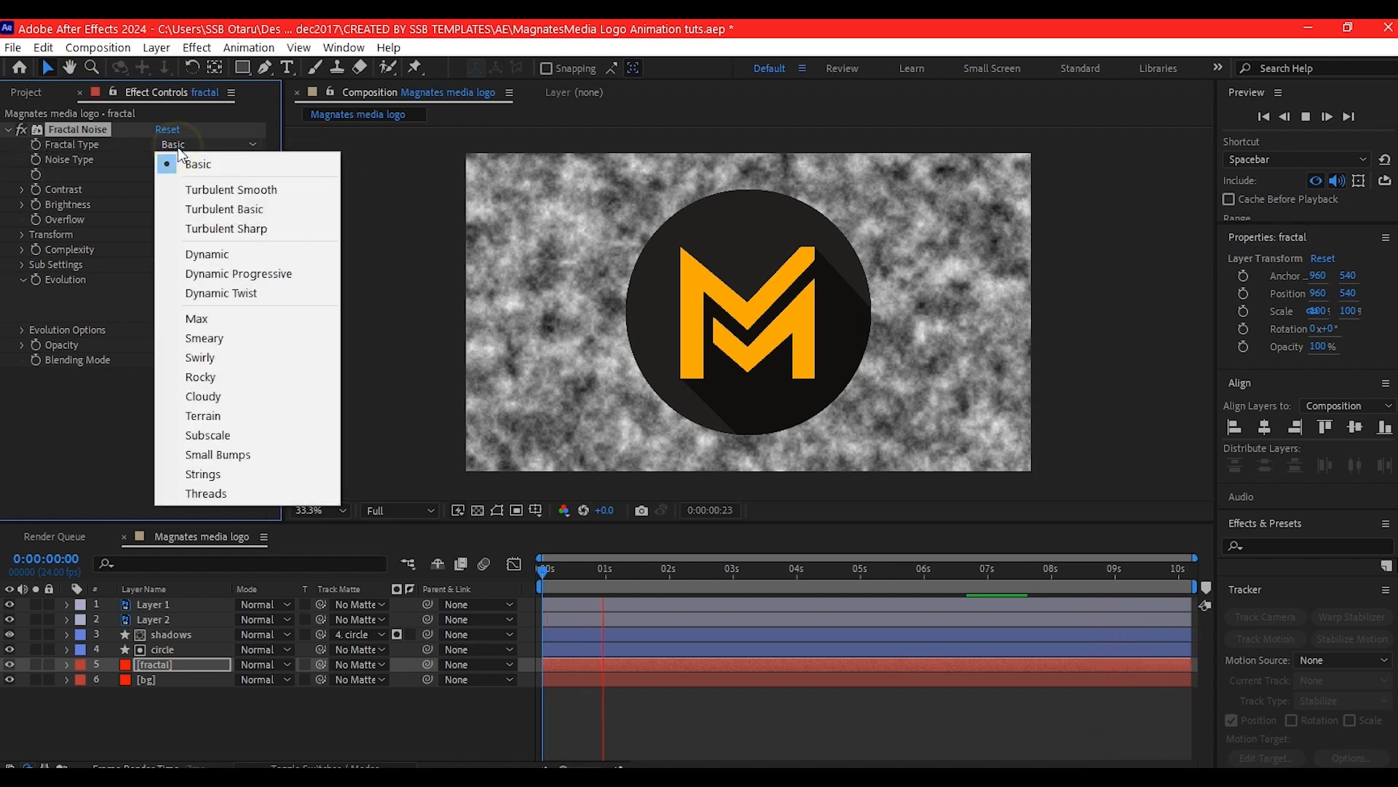
left_click(196, 256)
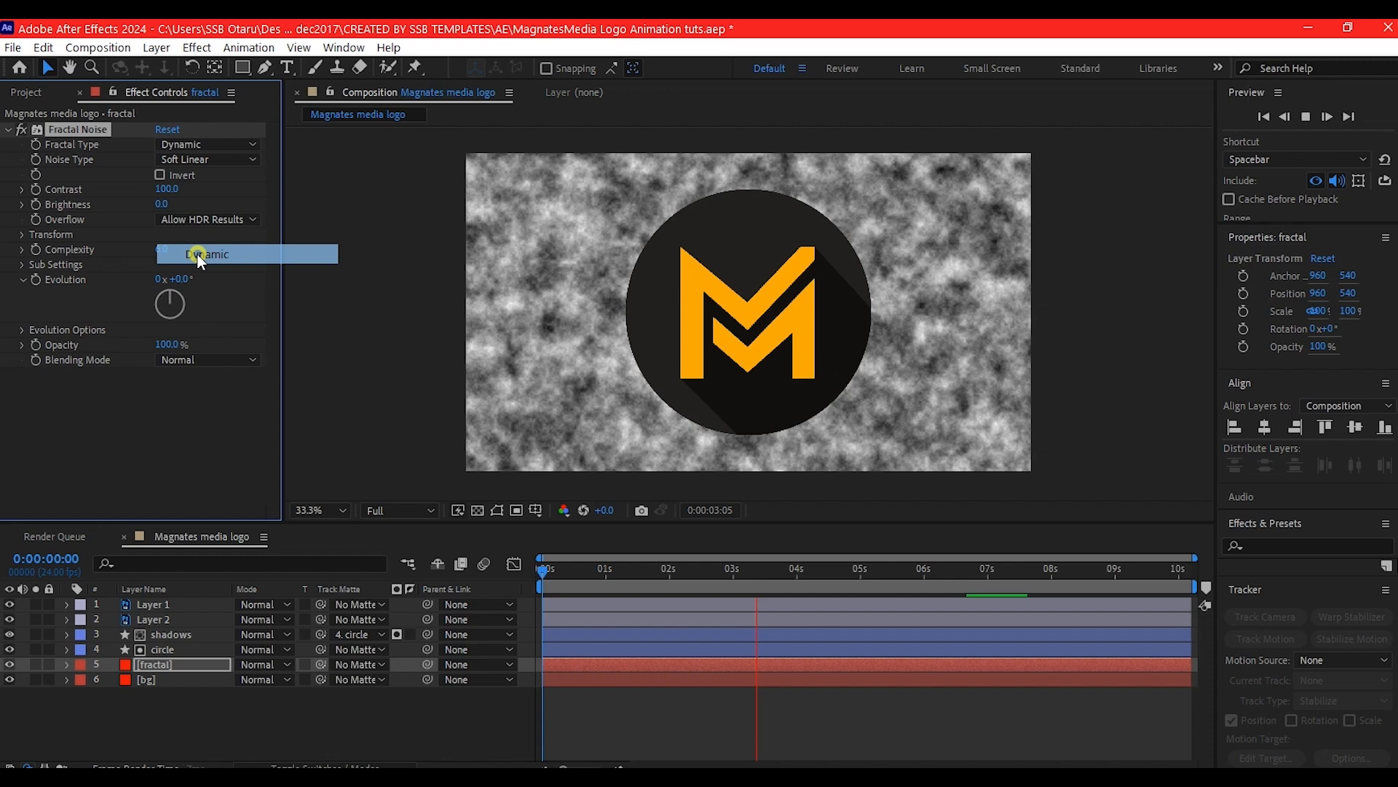
left_click(191, 160)
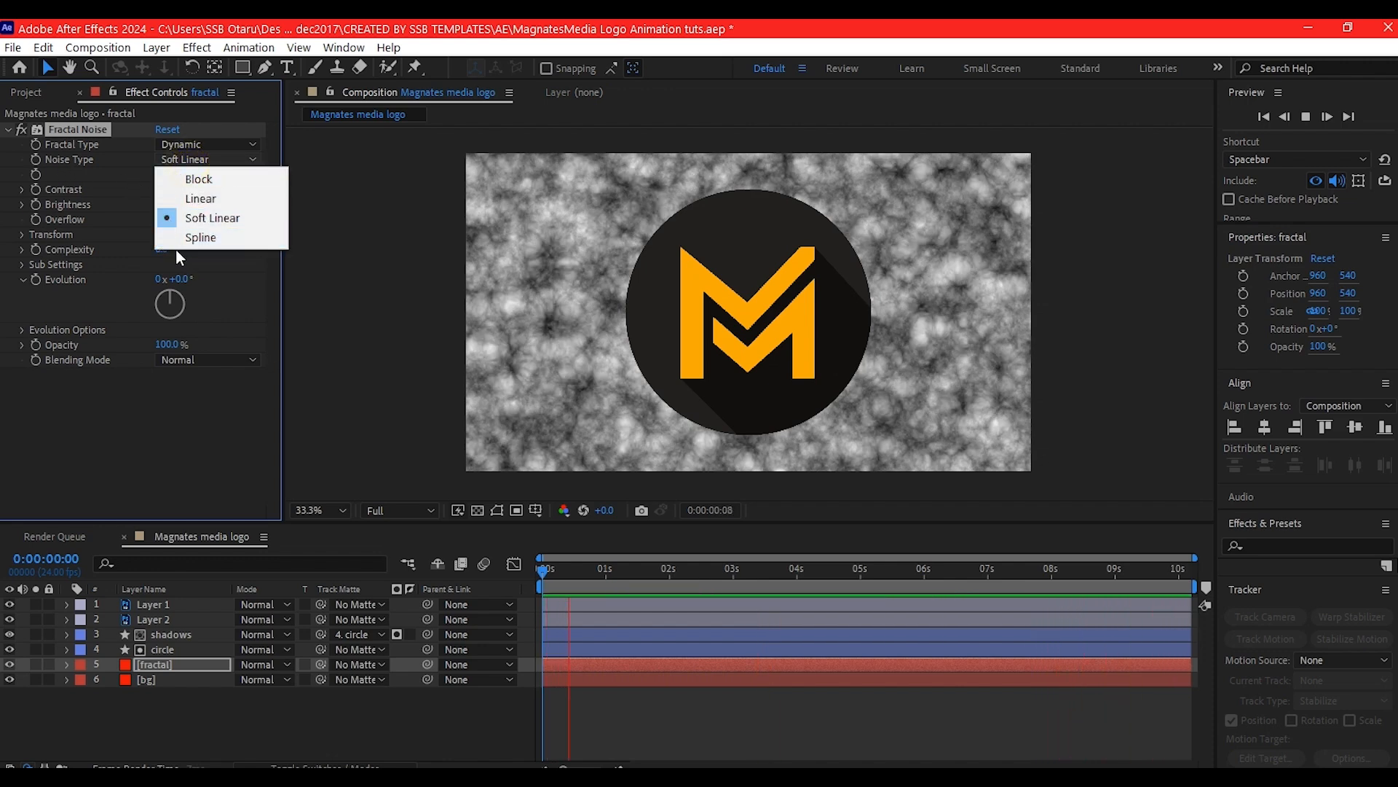
left_click(198, 181)
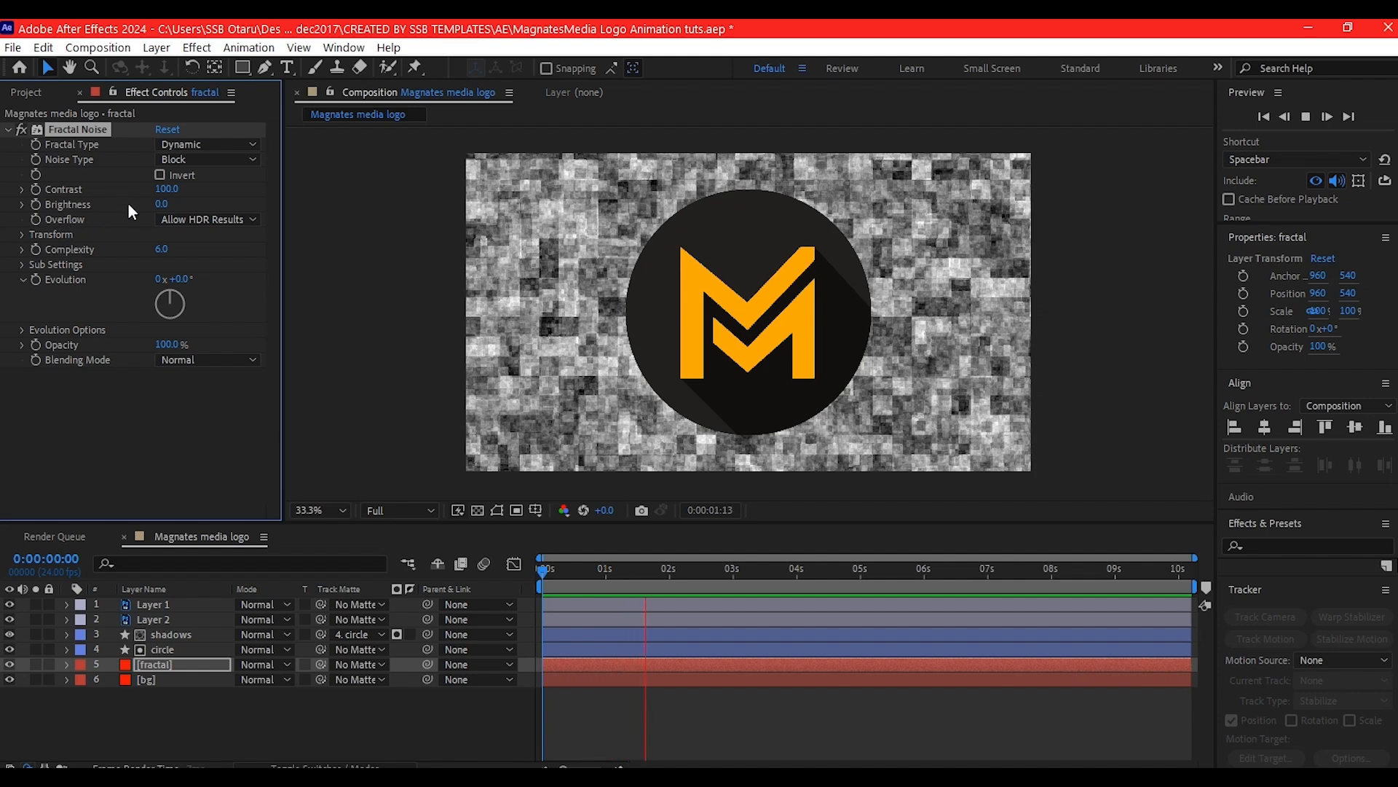
Set the Fractal Noise brightness to -65 and drive its Evolution with the expression time*200.
left_click(161, 204)
type("-65")
key("Return")
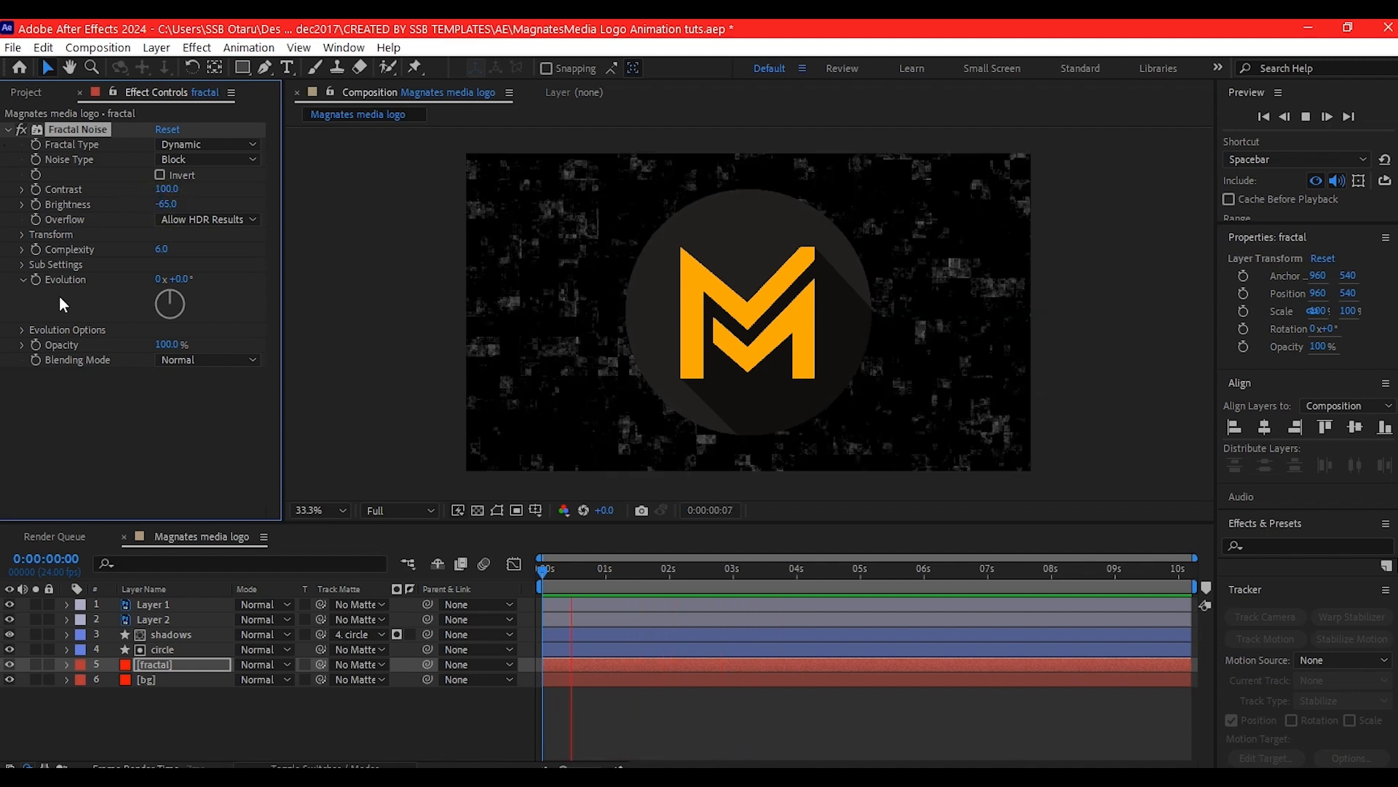
left_click(33, 278, "alt")
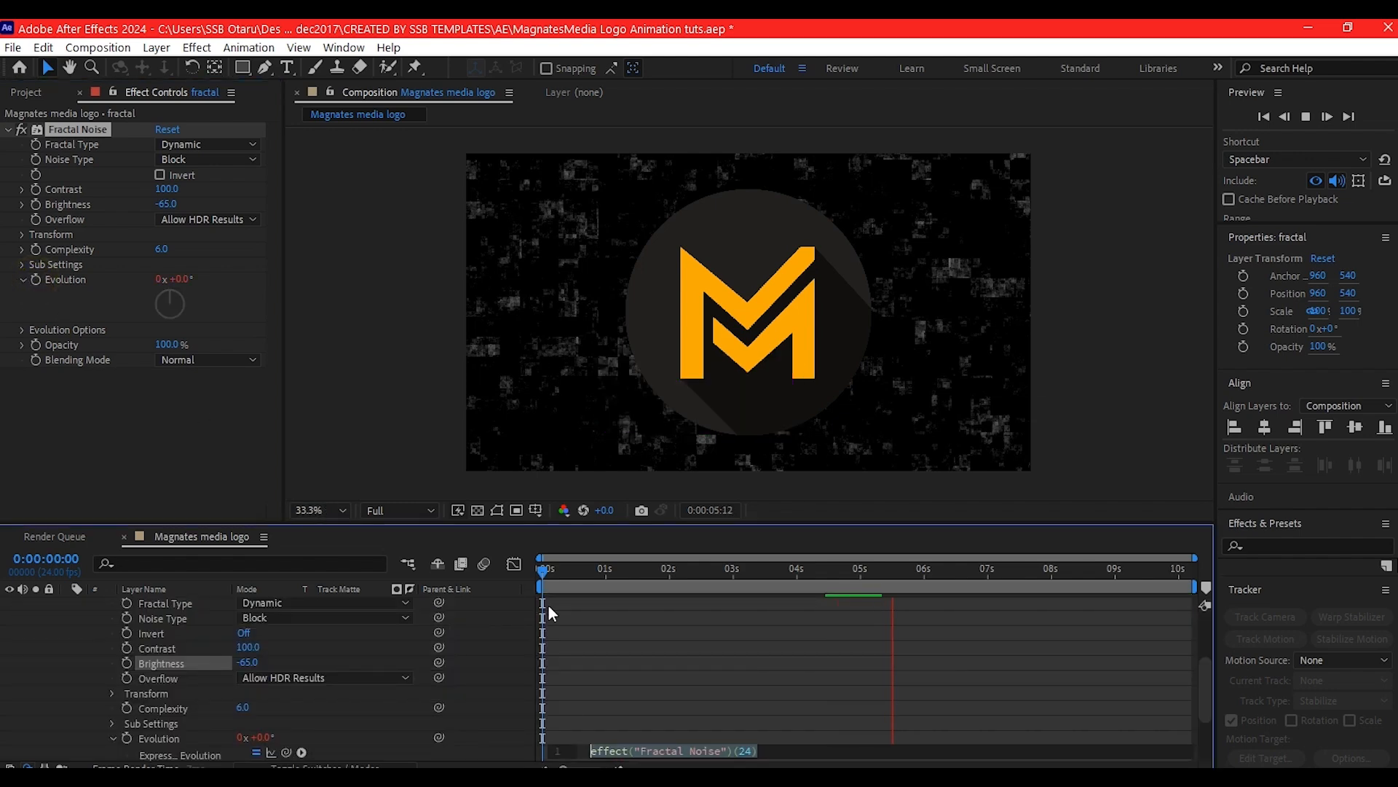
type("time*200")
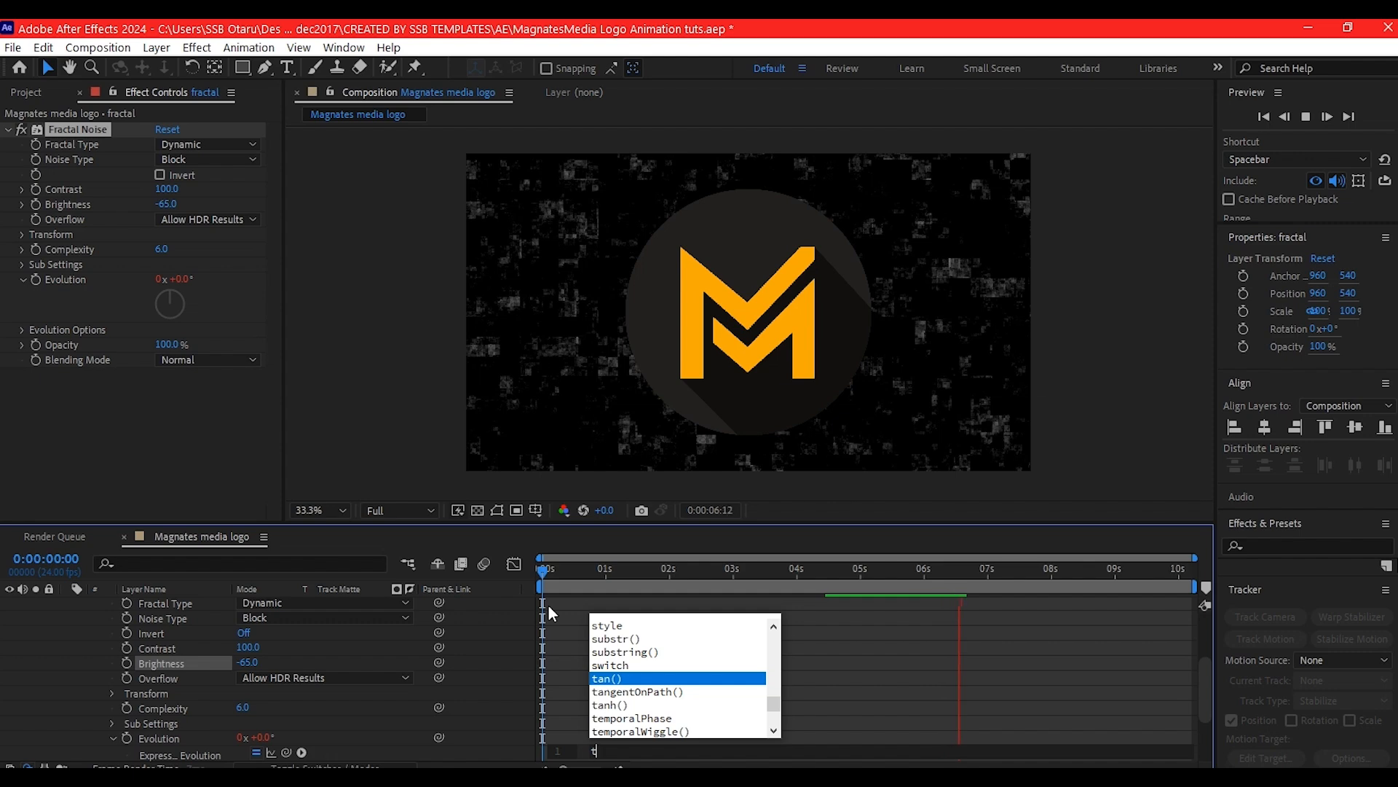
left_click(581, 652)
Apply Tint to the fractal layer and map white to the orange sampled from the M.
left_click(704, 364)
key("ctrl+space")
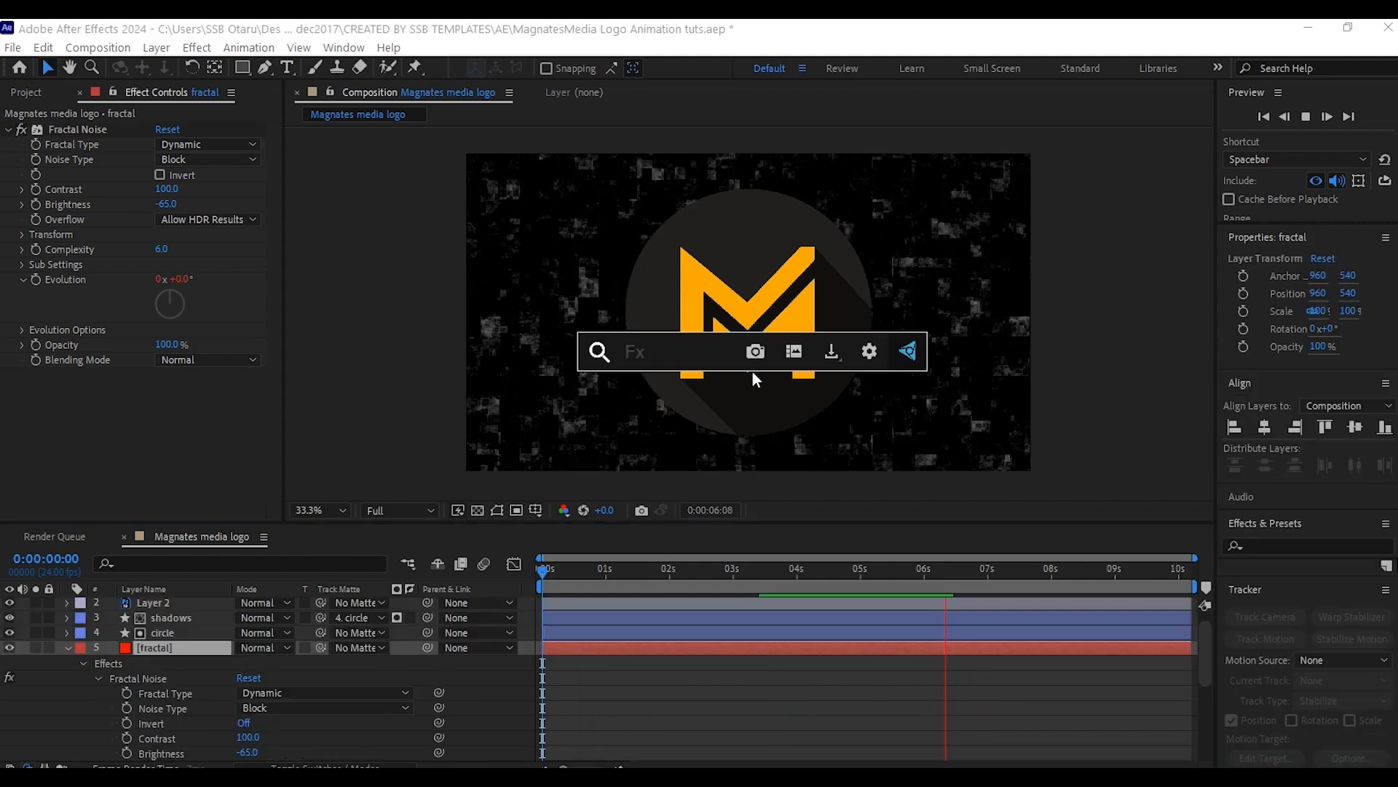
type("tint")
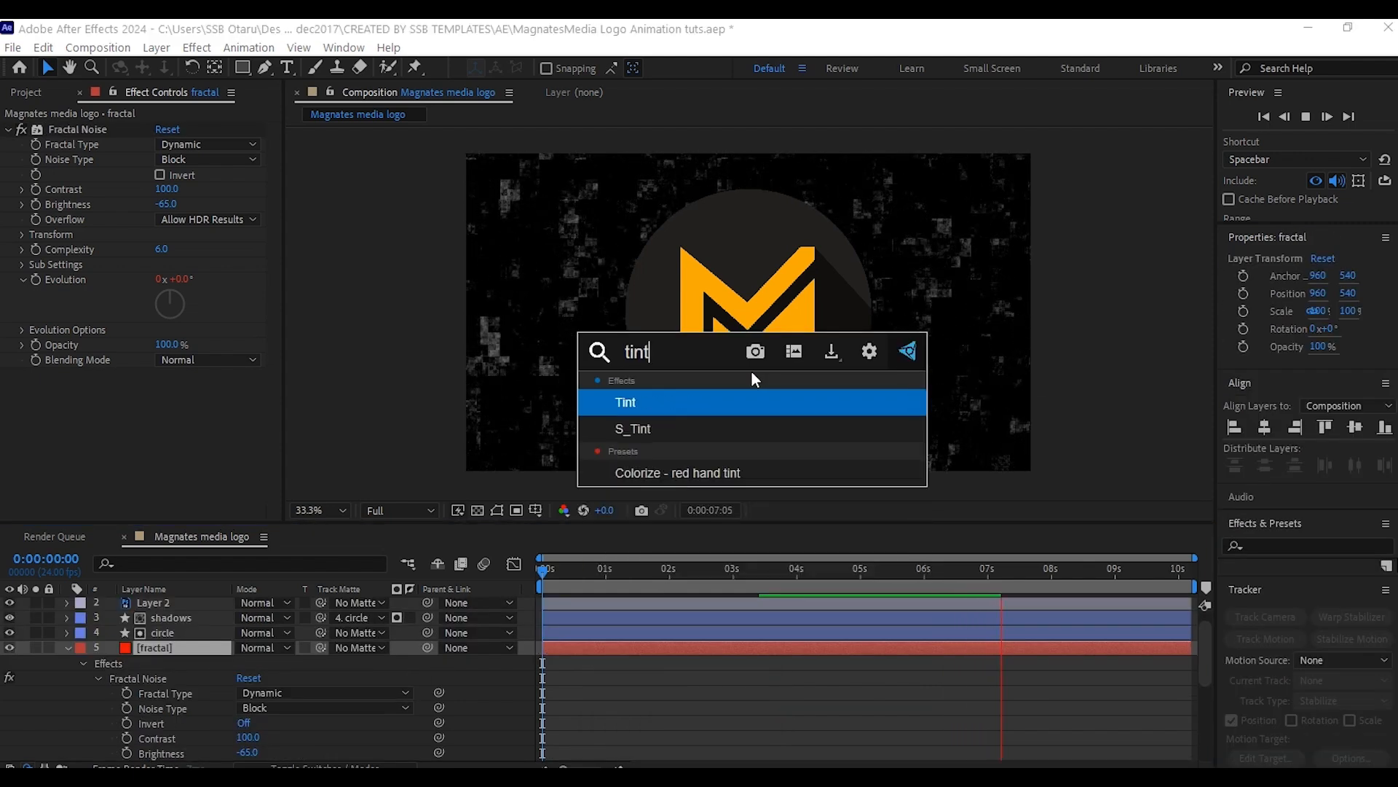
left_click(636, 403)
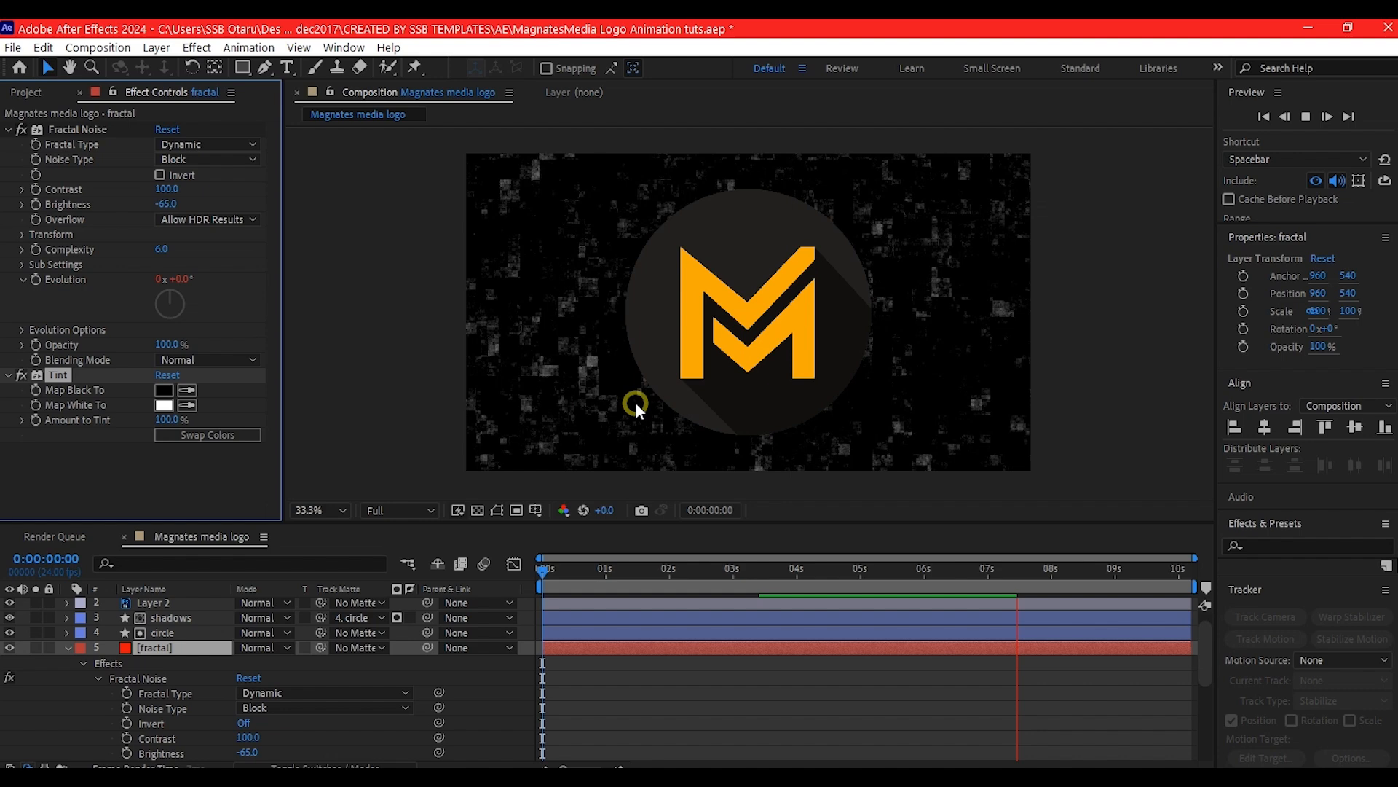
left_click(187, 405)
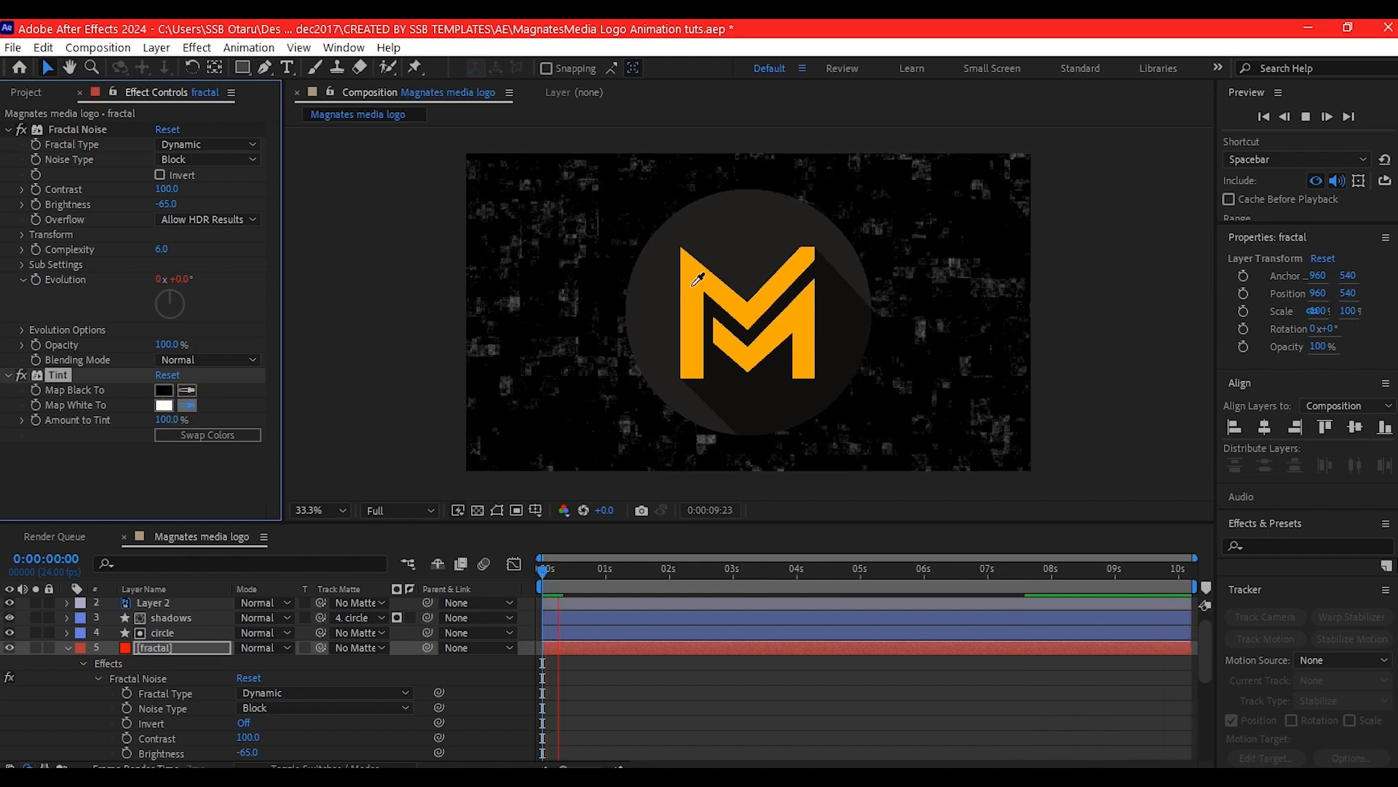
left_click(691, 294)
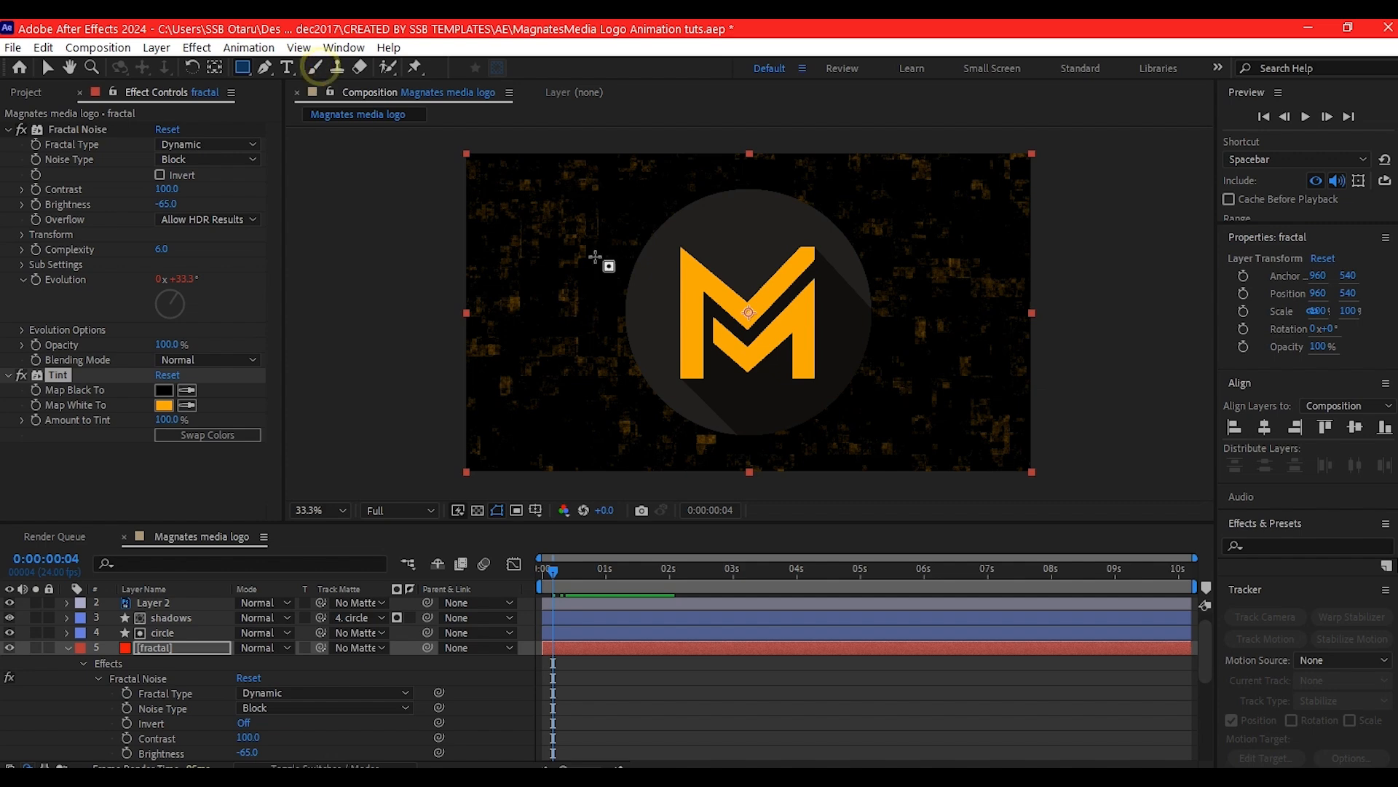
Mask the fractal layer with a wide rectangle across the middle of the comp and set the mask feather to 200 pixels.
scroll(699, 284, "down", 1)
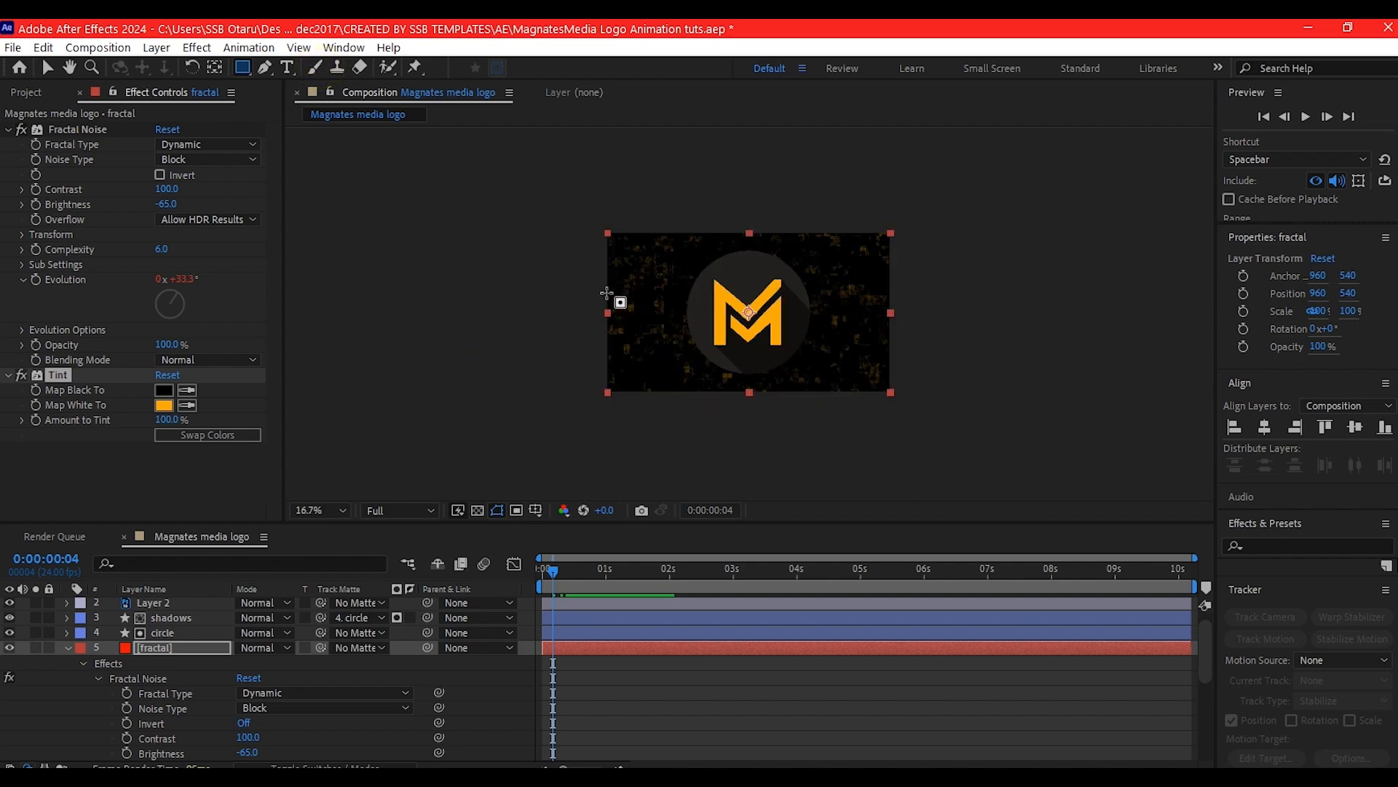
left_click_drag(541, 290, 973, 346)
key("v")
left_click(169, 651)
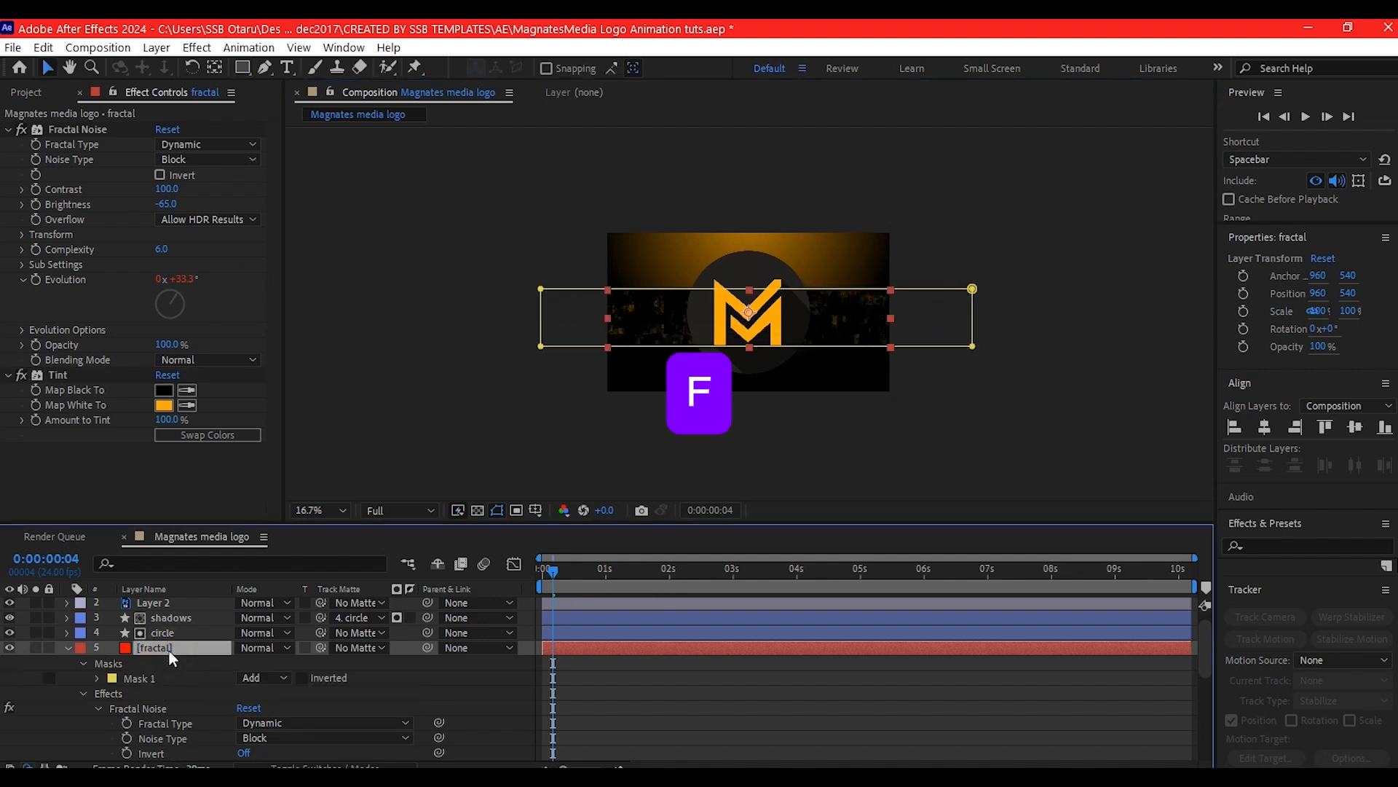
key("f")
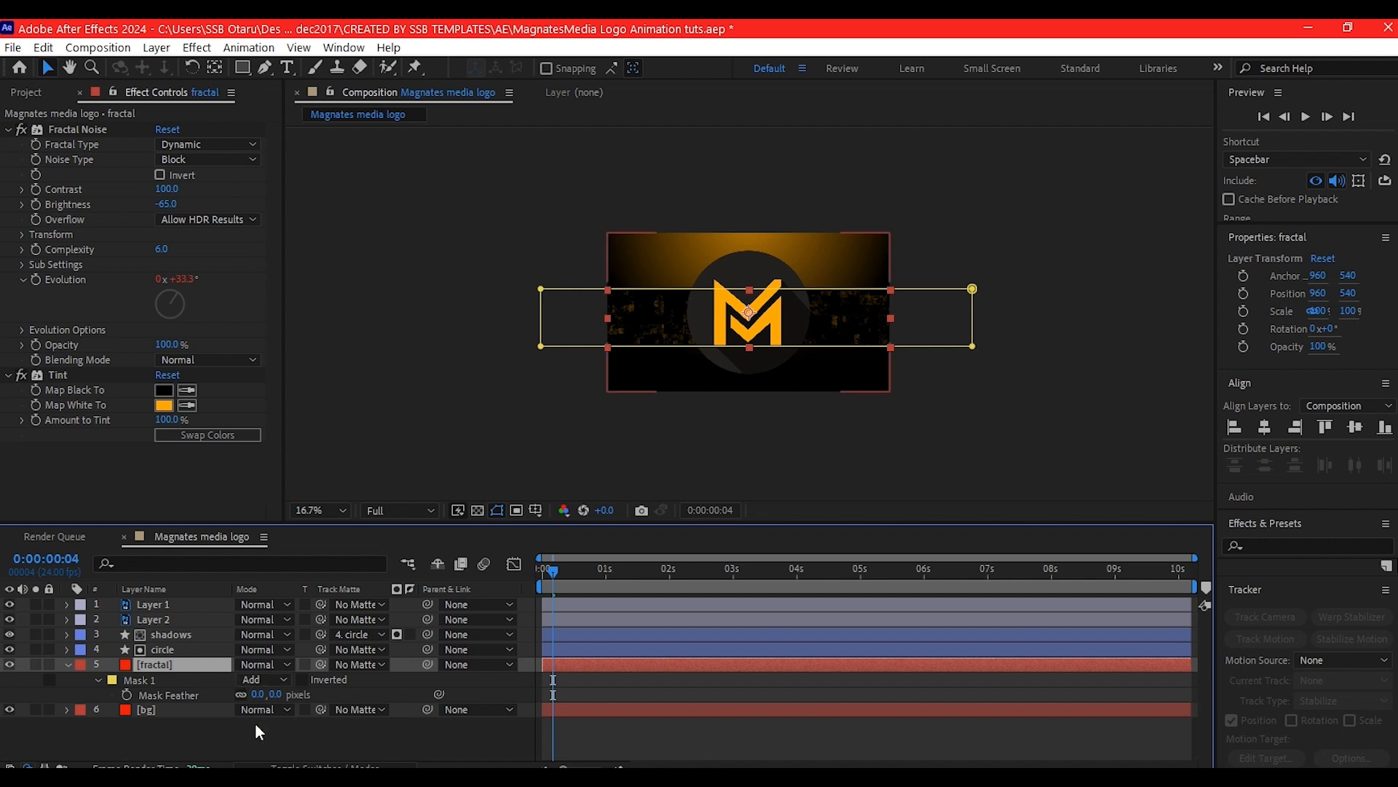
left_click(258, 694)
type("200")
key("Return")
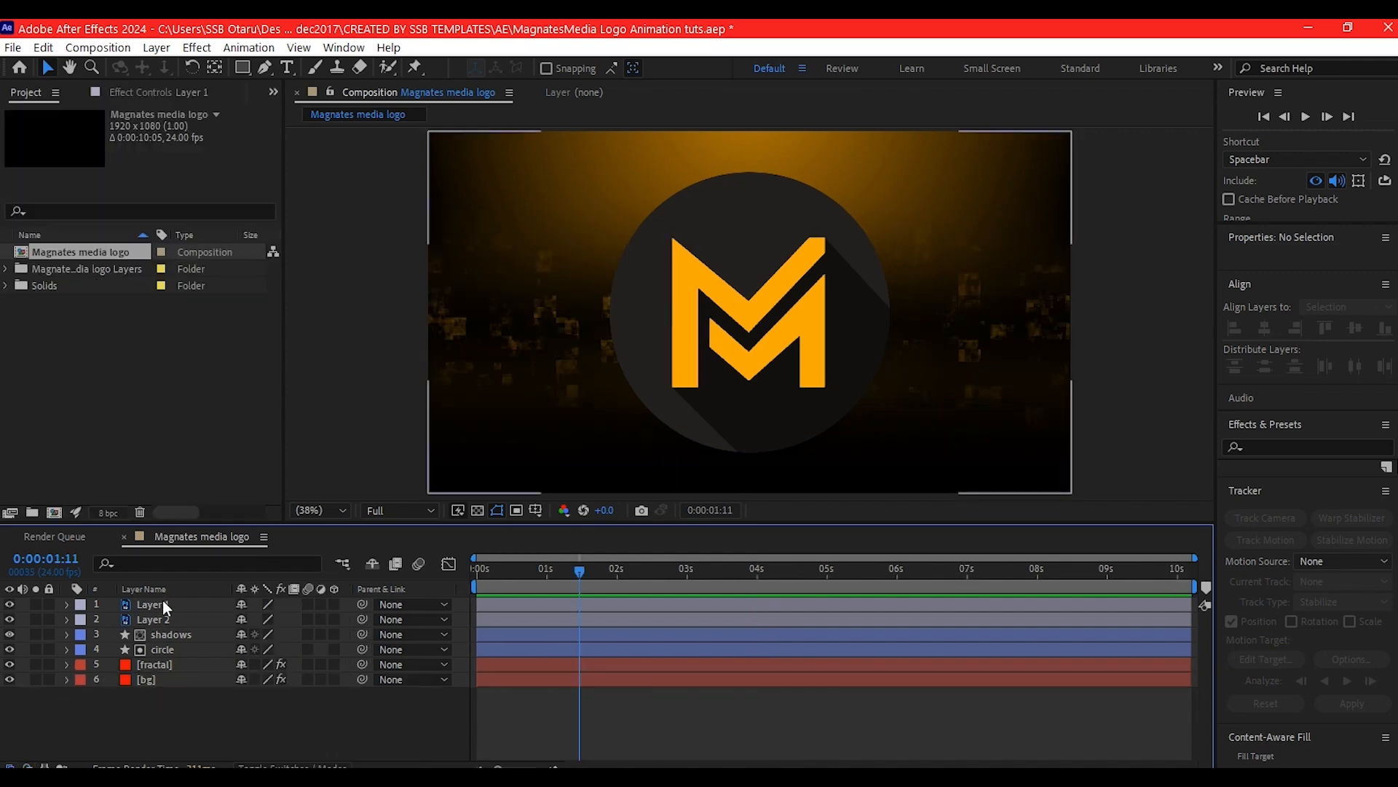
Make all six layers, from Layer 1 to bg, 3D layers.
left_click(163, 601)
left_click(146, 679, "shift")
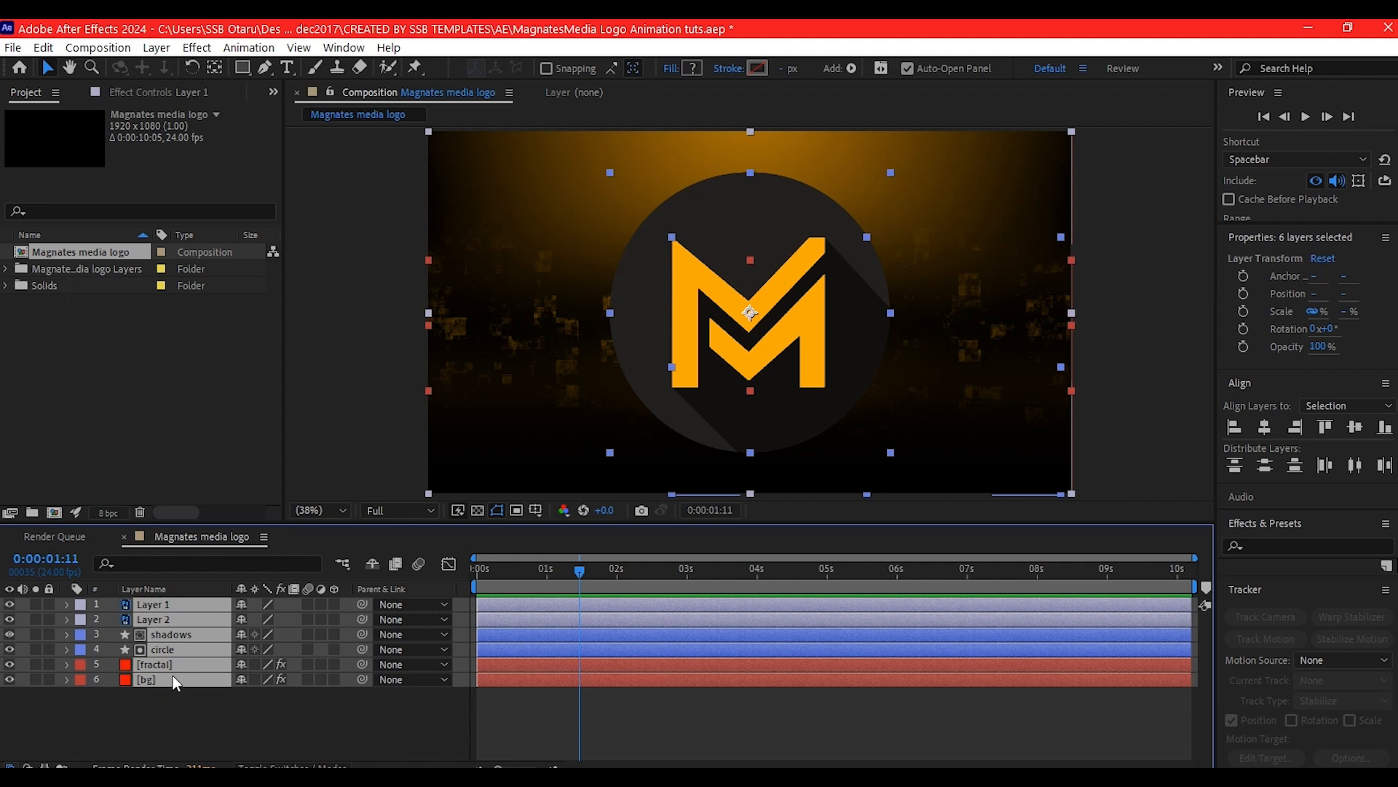
left_click(333, 679)
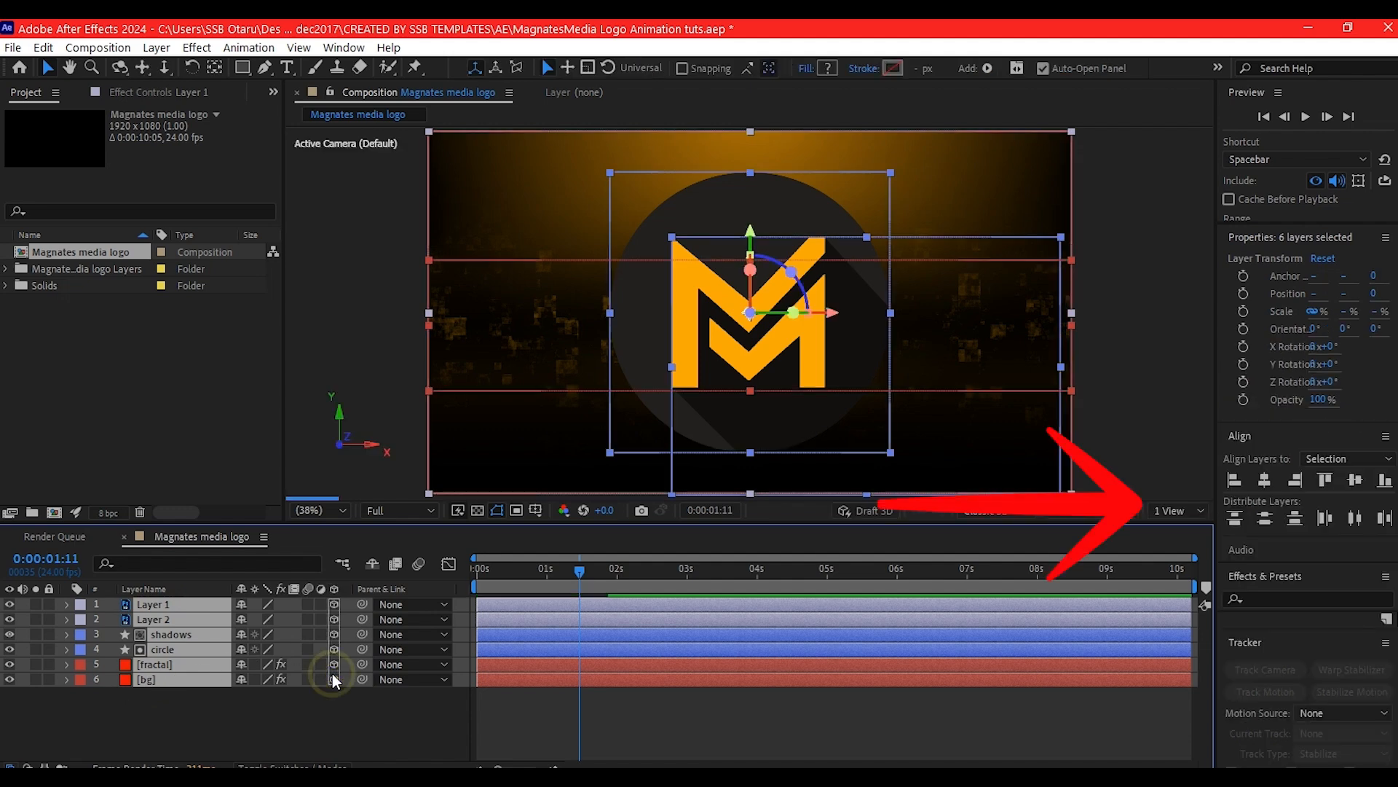
Show the composition in 2 Views, with Top as the second view beside the active camera.
left_click(1165, 474)
left_click(1187, 504)
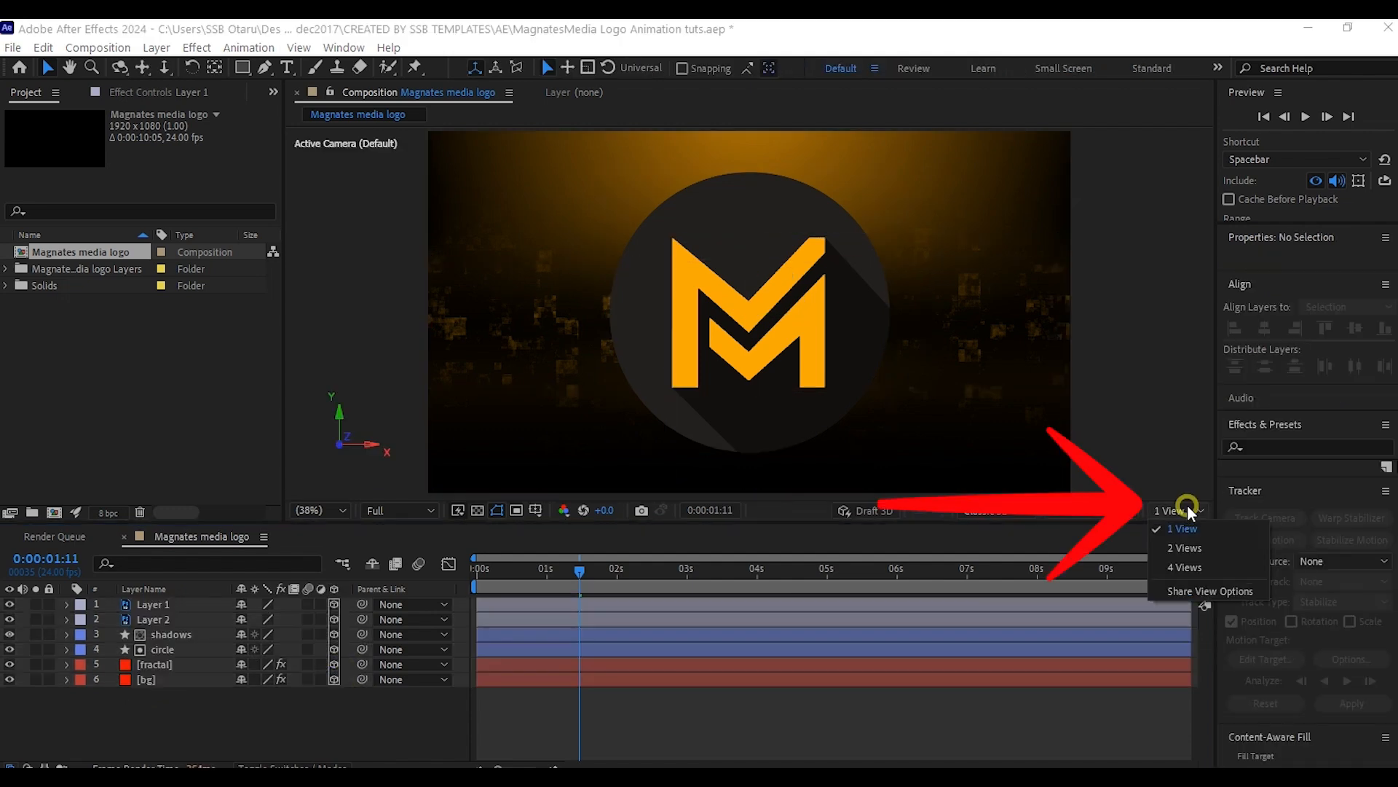
left_click(1178, 546)
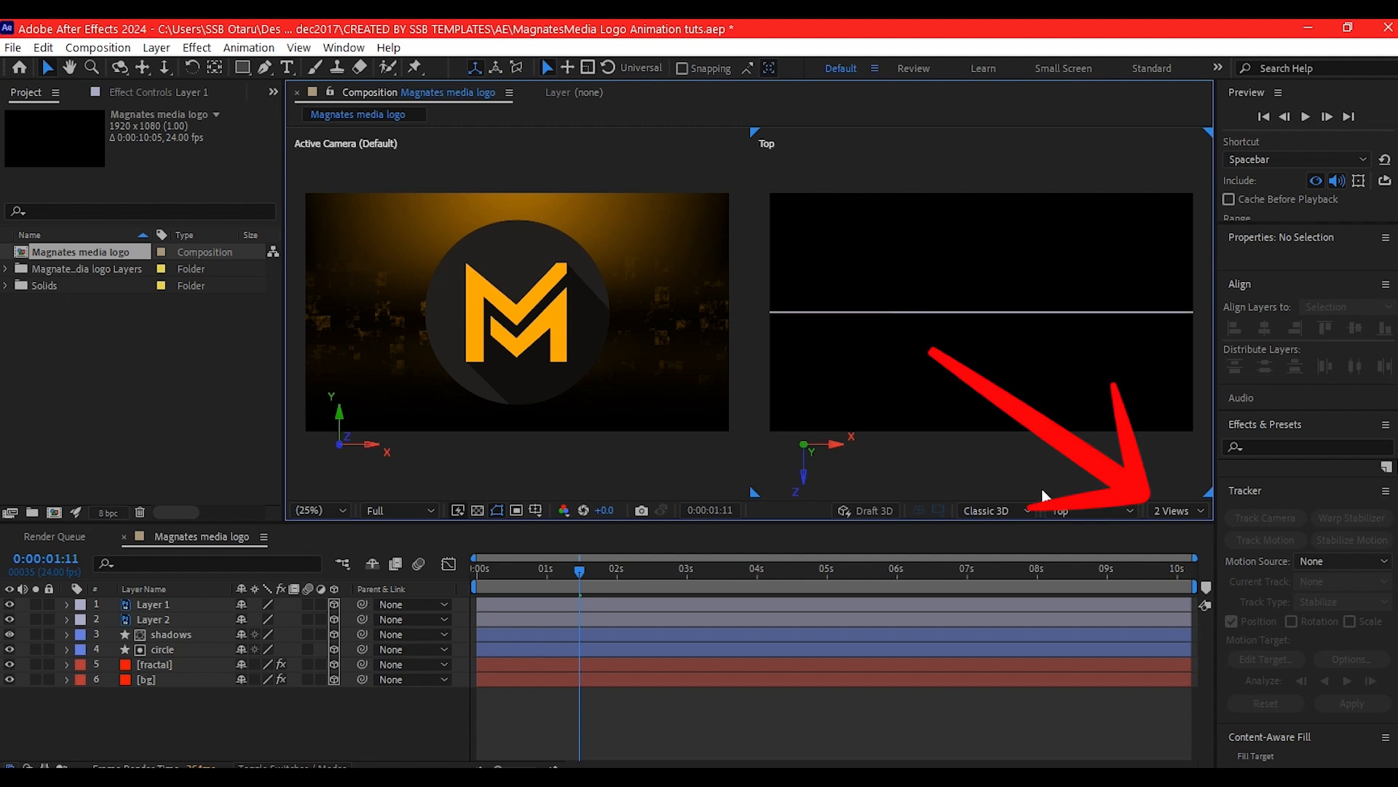
left_click(1061, 509)
left_click(1061, 509)
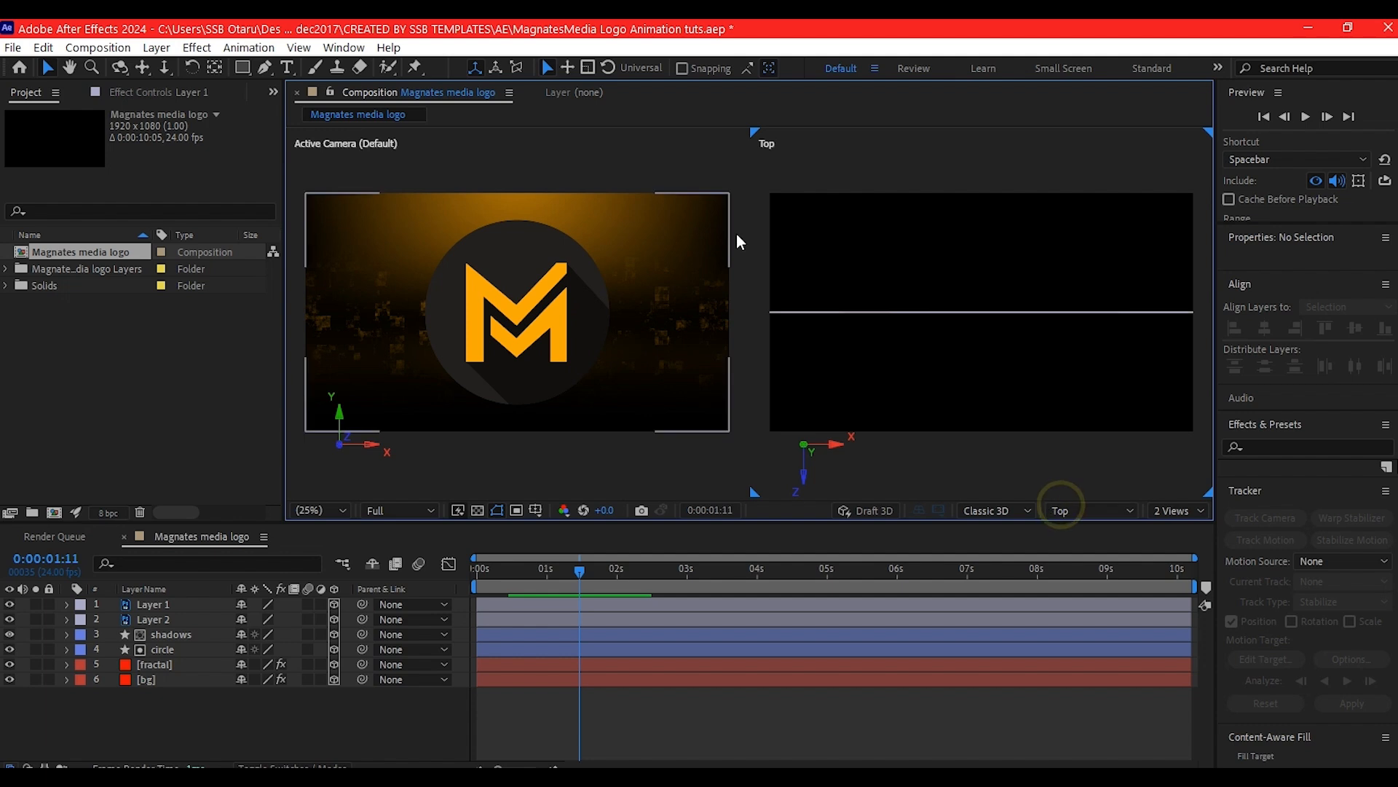
Move bg and fractal back in depth behind the logo, to about Z 2032 and Z 1456.
left_click(146, 679)
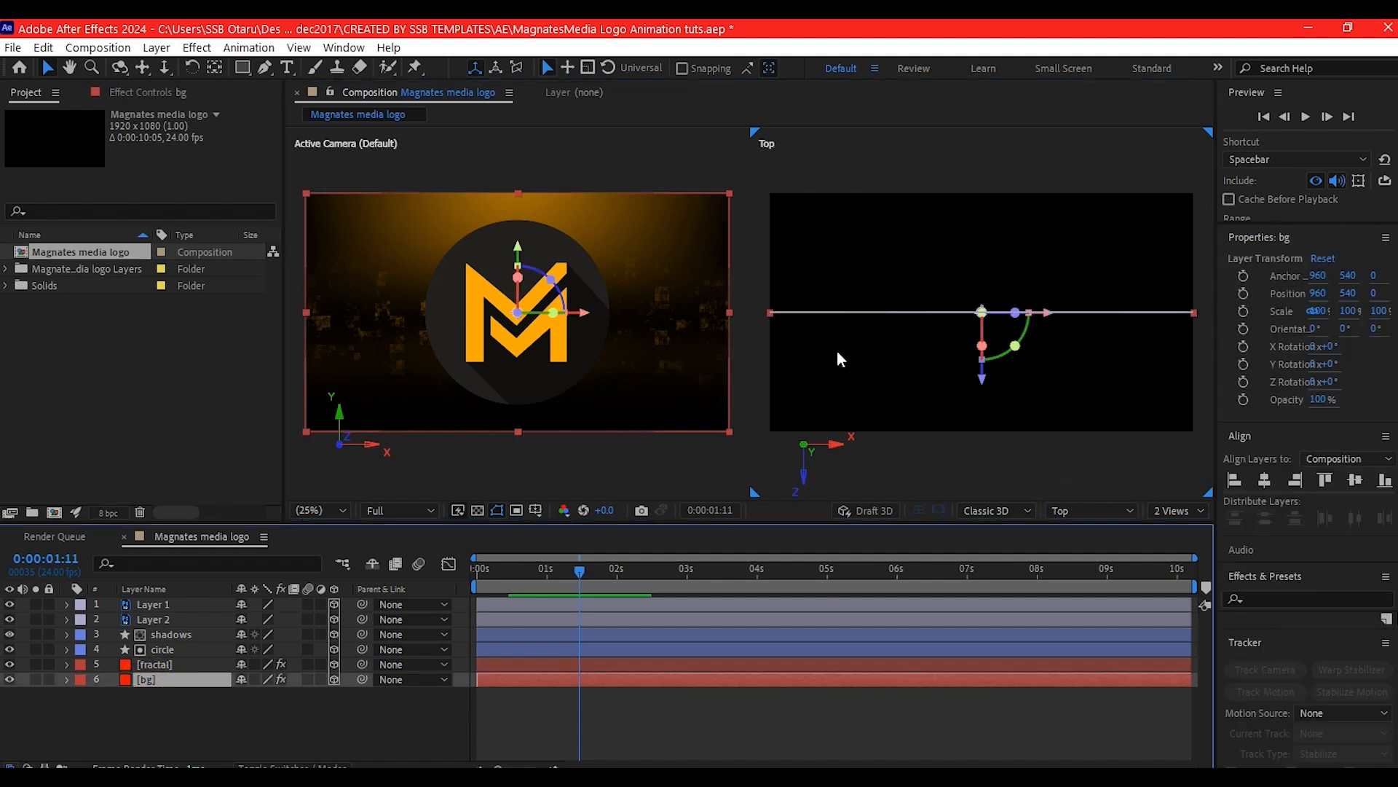
key("comma")
key("comma")
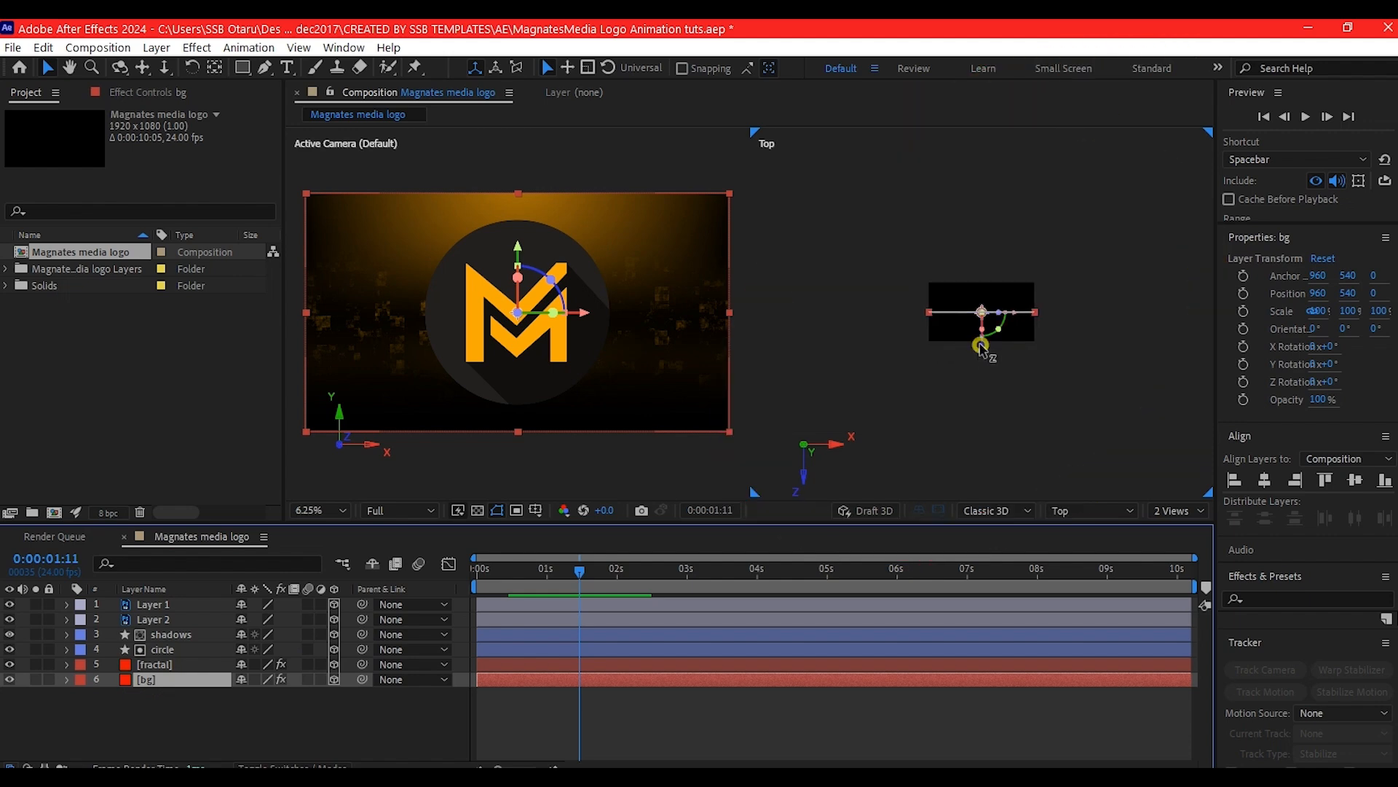
left_click_drag(981, 346, 981, 272)
left_click(153, 665)
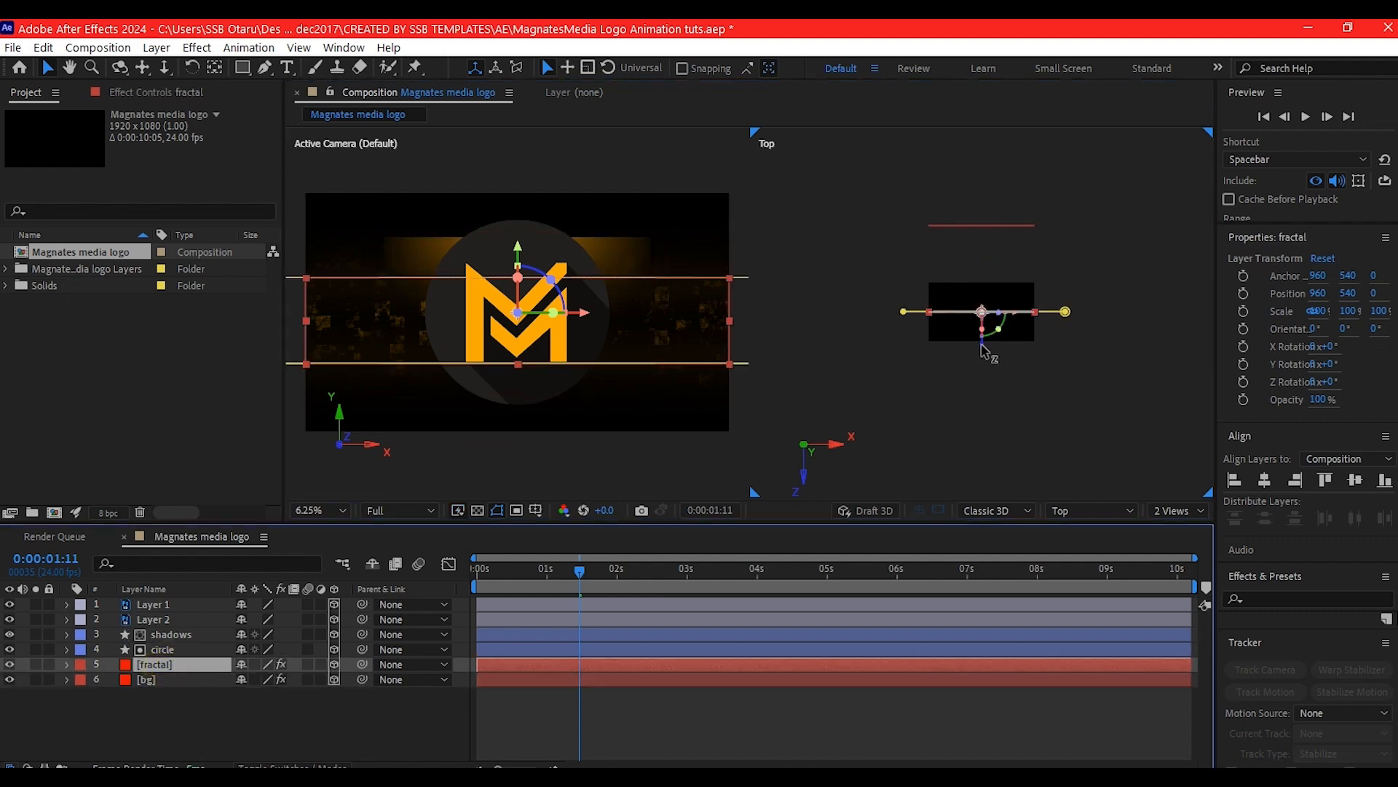
left_click_drag(985, 352, 987, 295)
Parent shadows to Layer 2, and offset circle back to about Z 896 and Layer 1 forward in front of Layer 2.
left_click(154, 619)
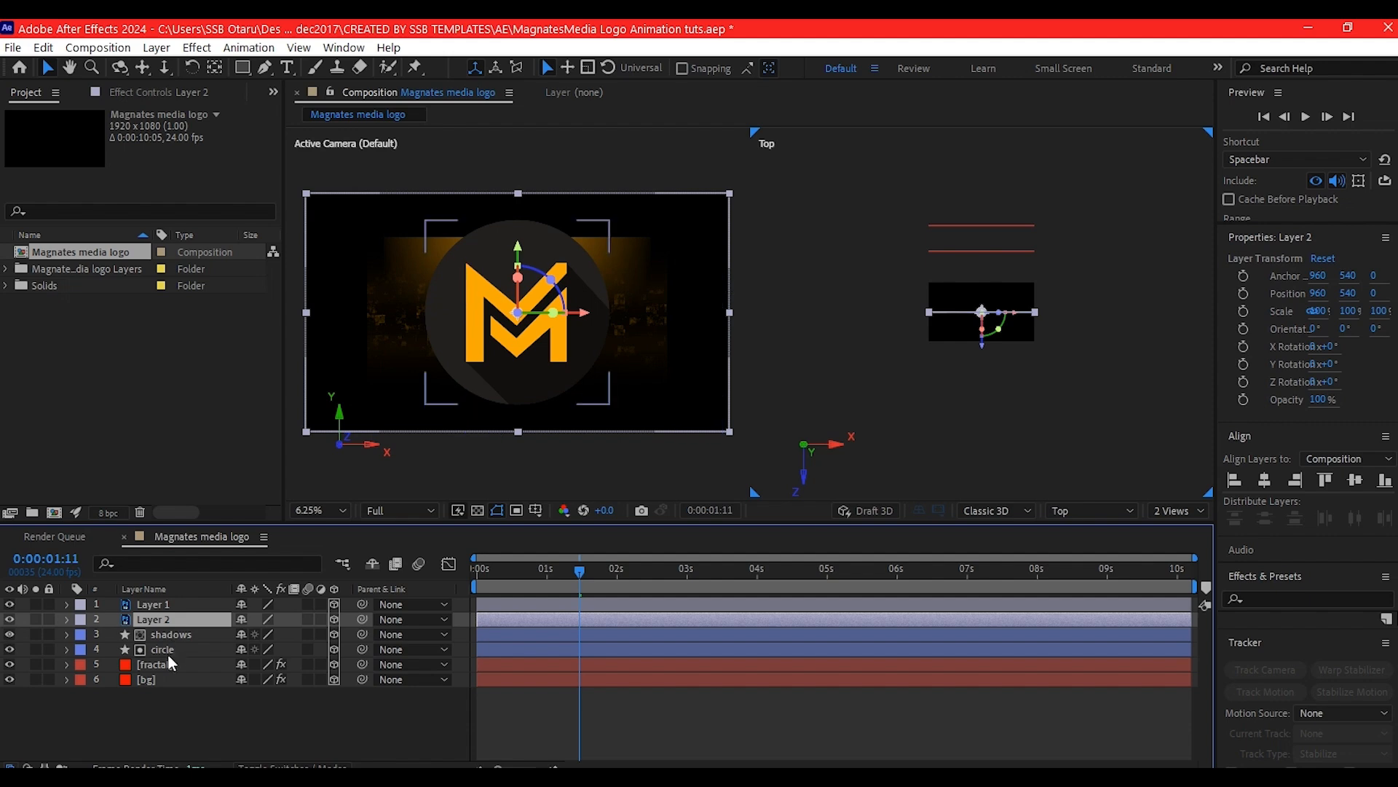
left_click(168, 651)
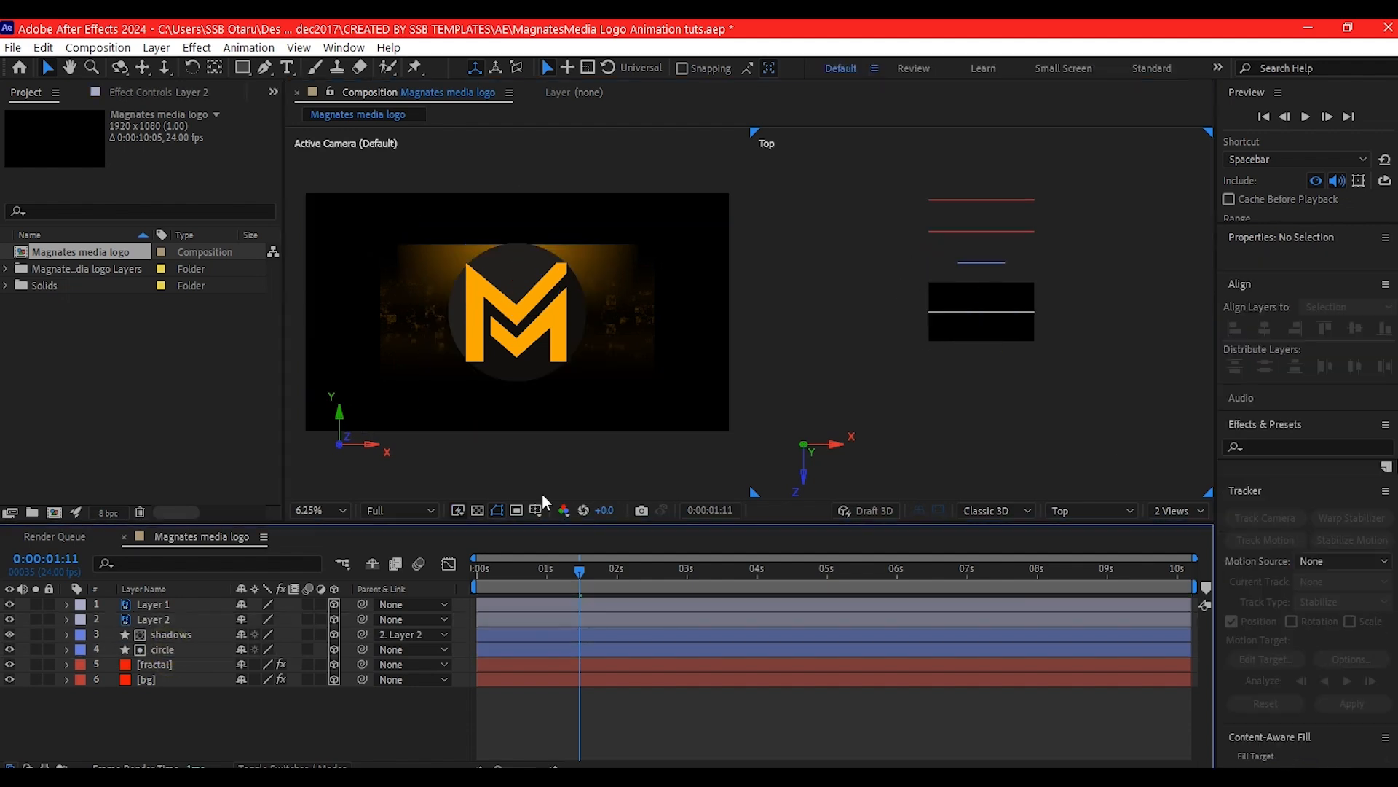
left_click(159, 606)
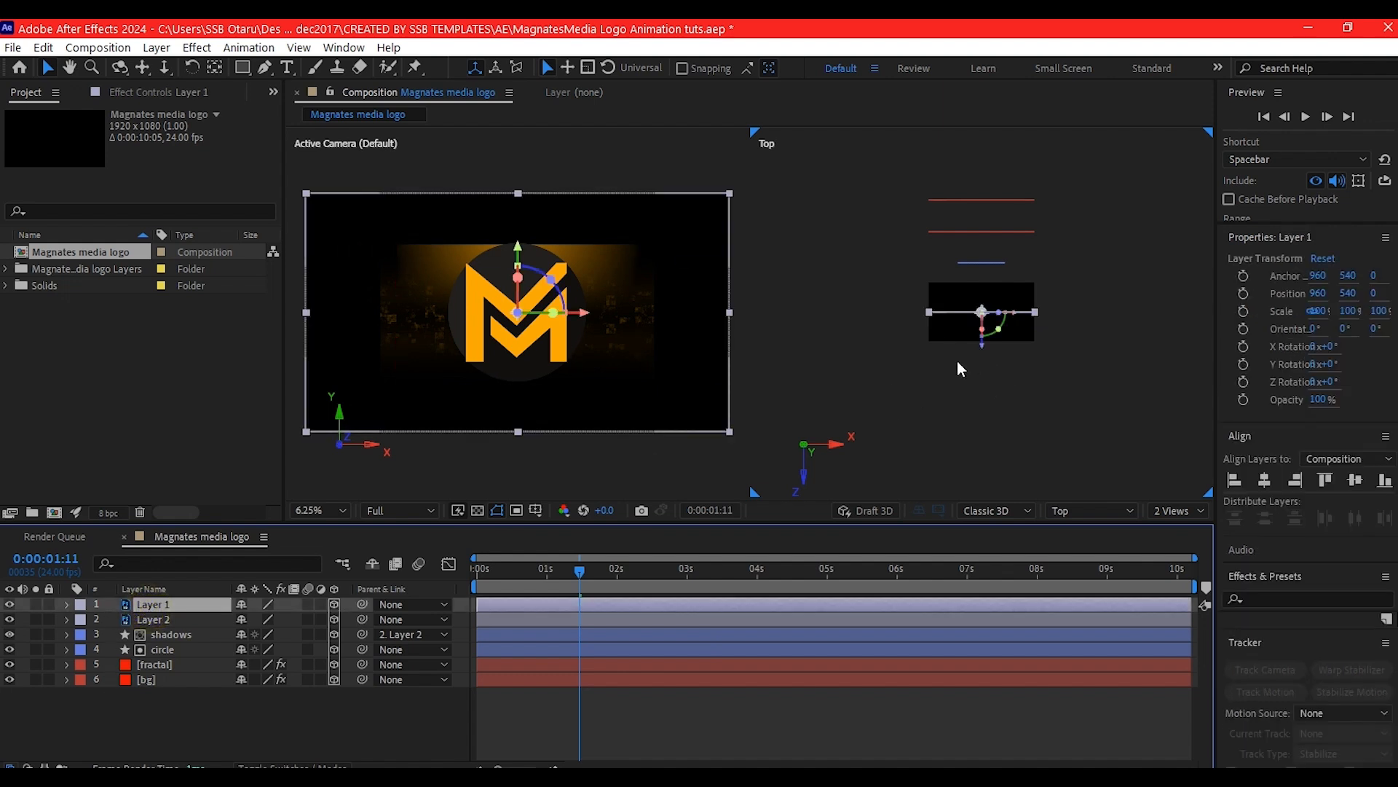
left_click_drag(984, 351, 1003, 442)
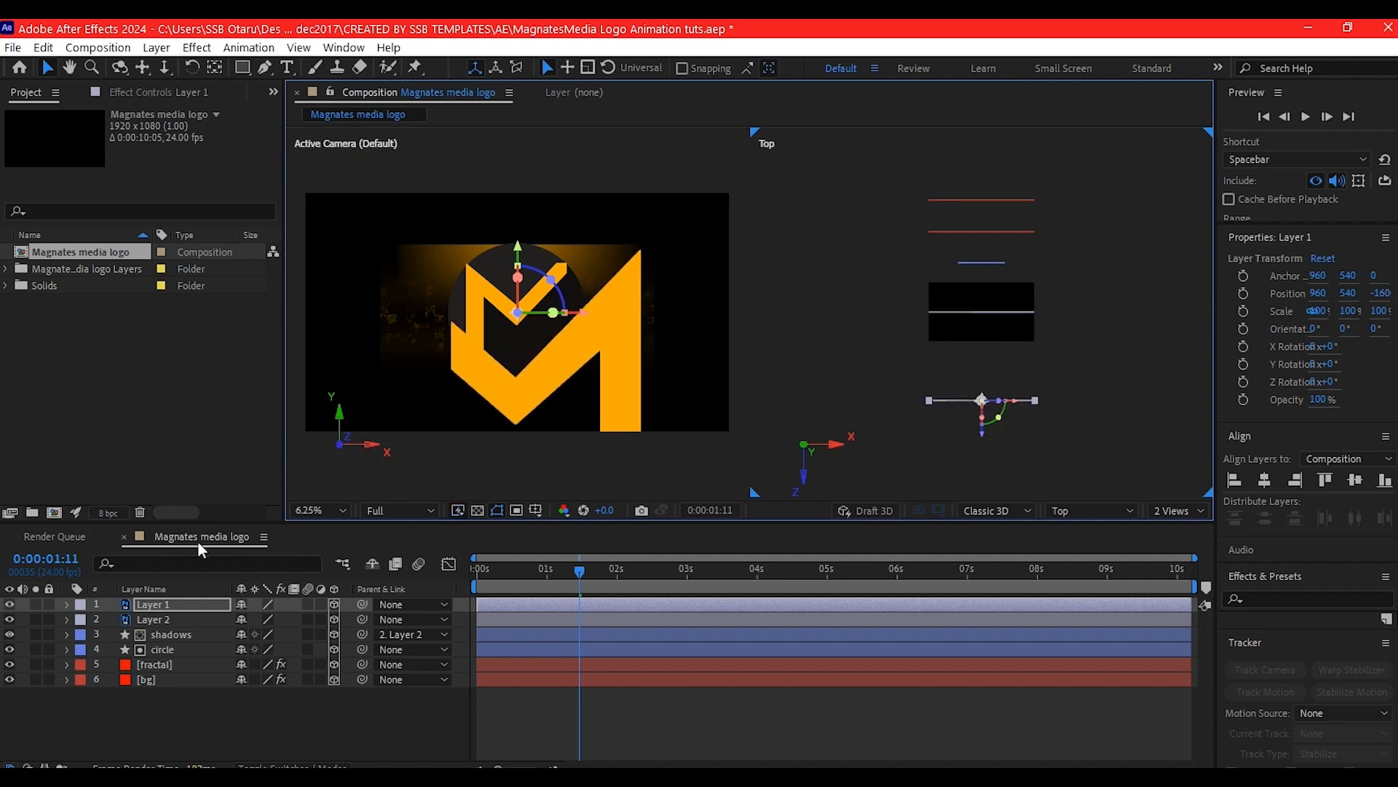
Scale bg to 190% and fractal to 162% so they fill the camera frame again.
left_click(167, 680)
key("s")
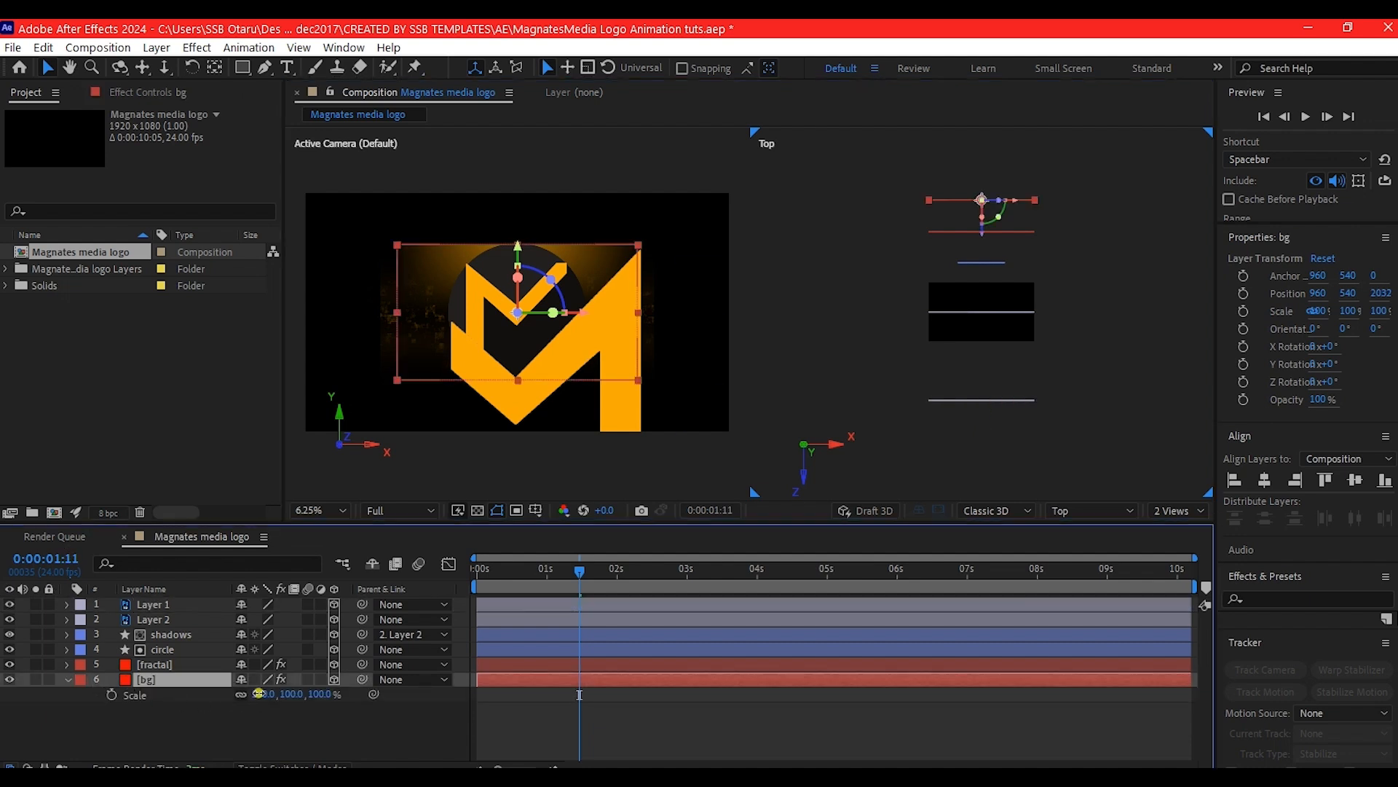
left_click_drag(258, 693, 295, 669)
left_click(154, 664)
key("s")
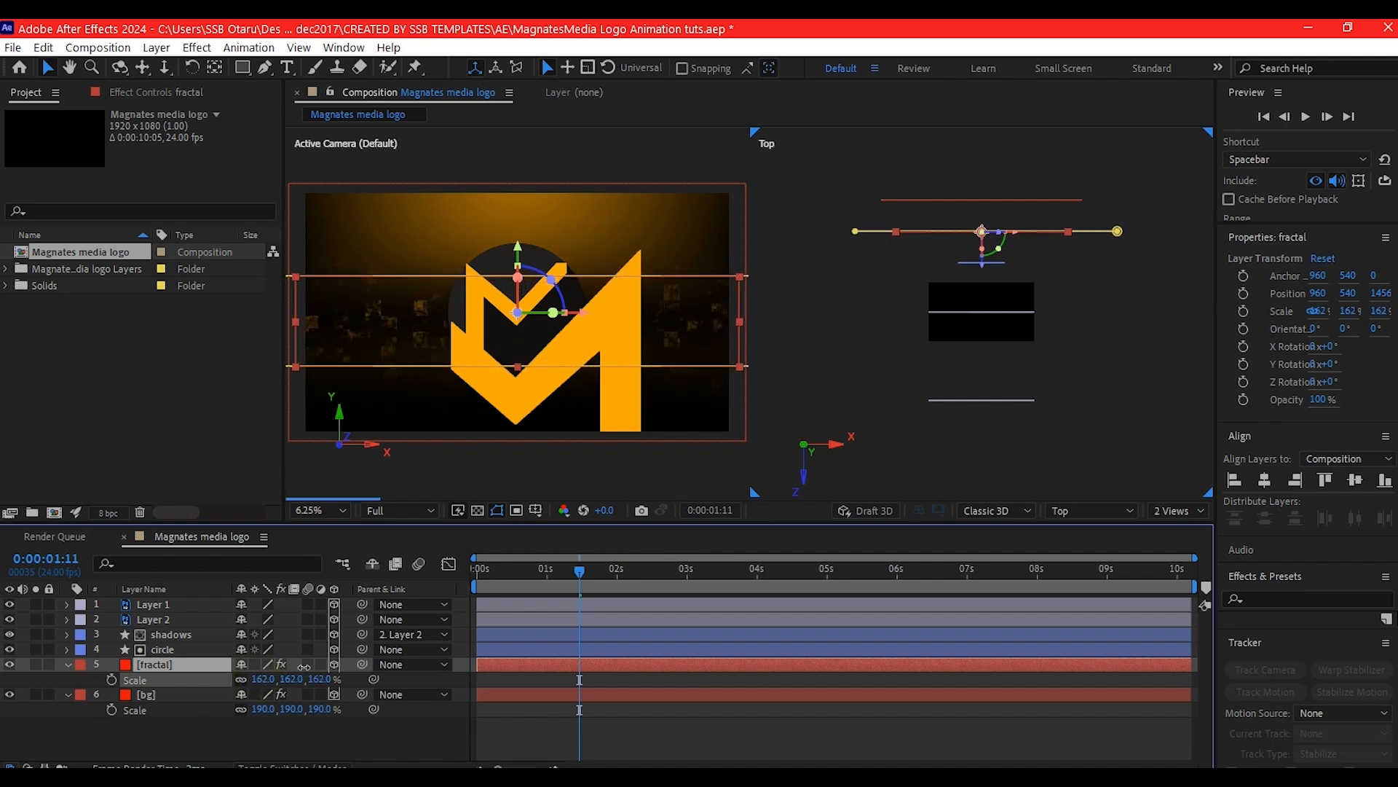
Scale circle to 134%, Layer 2 to 115% and Layer 1 to 44% to realign the logo in the camera view.
left_click(166, 648)
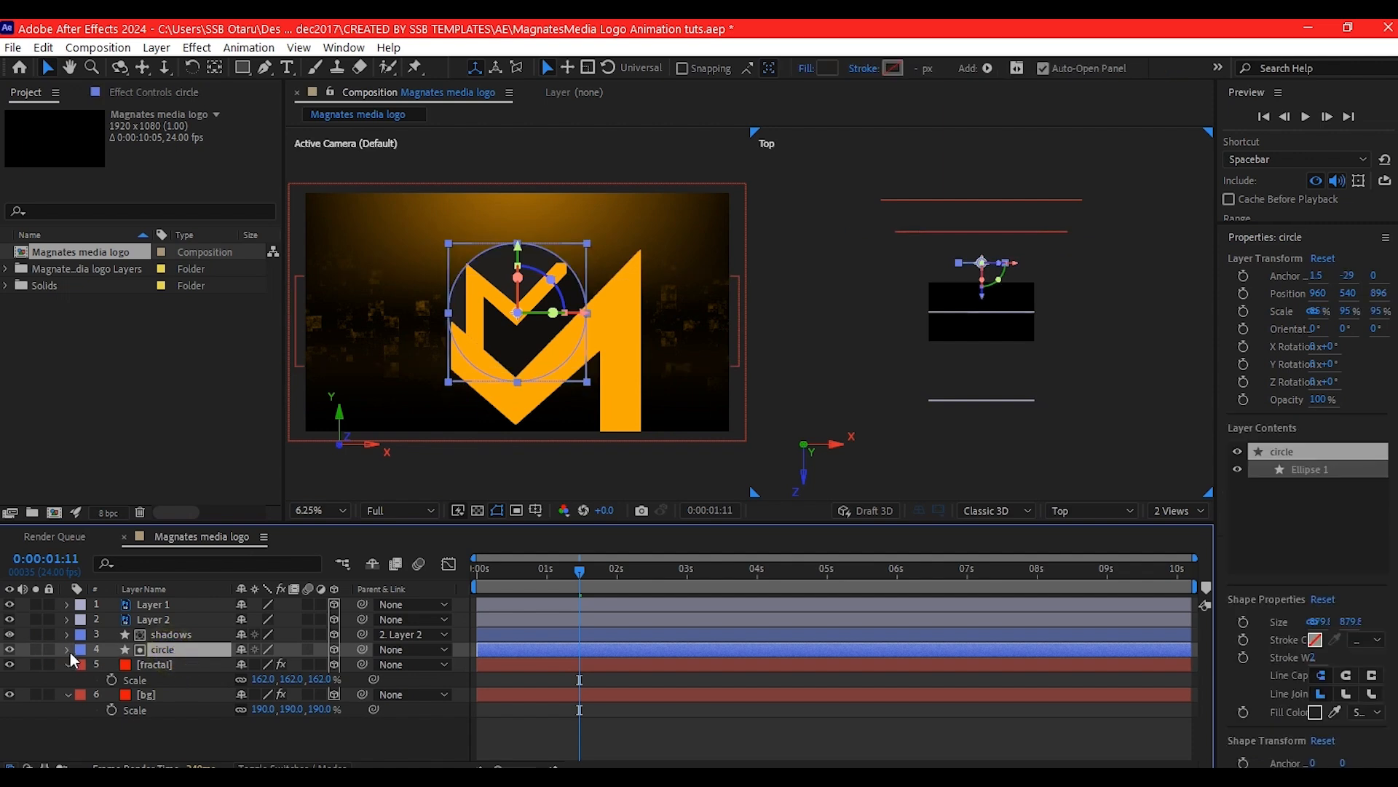
key("s")
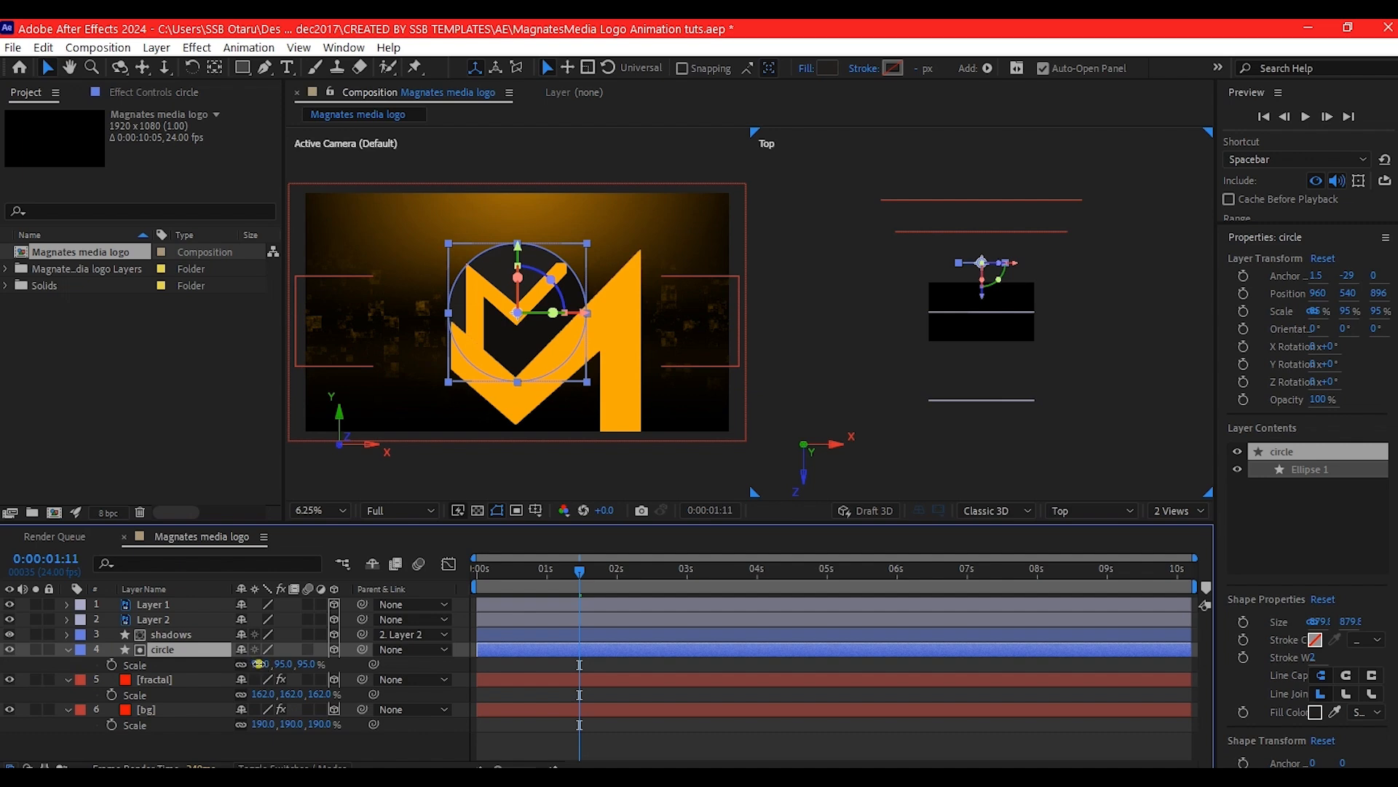
left_click_drag(259, 664, 227, 637)
left_click(154, 619)
key("s")
left_click(167, 603)
key("s")
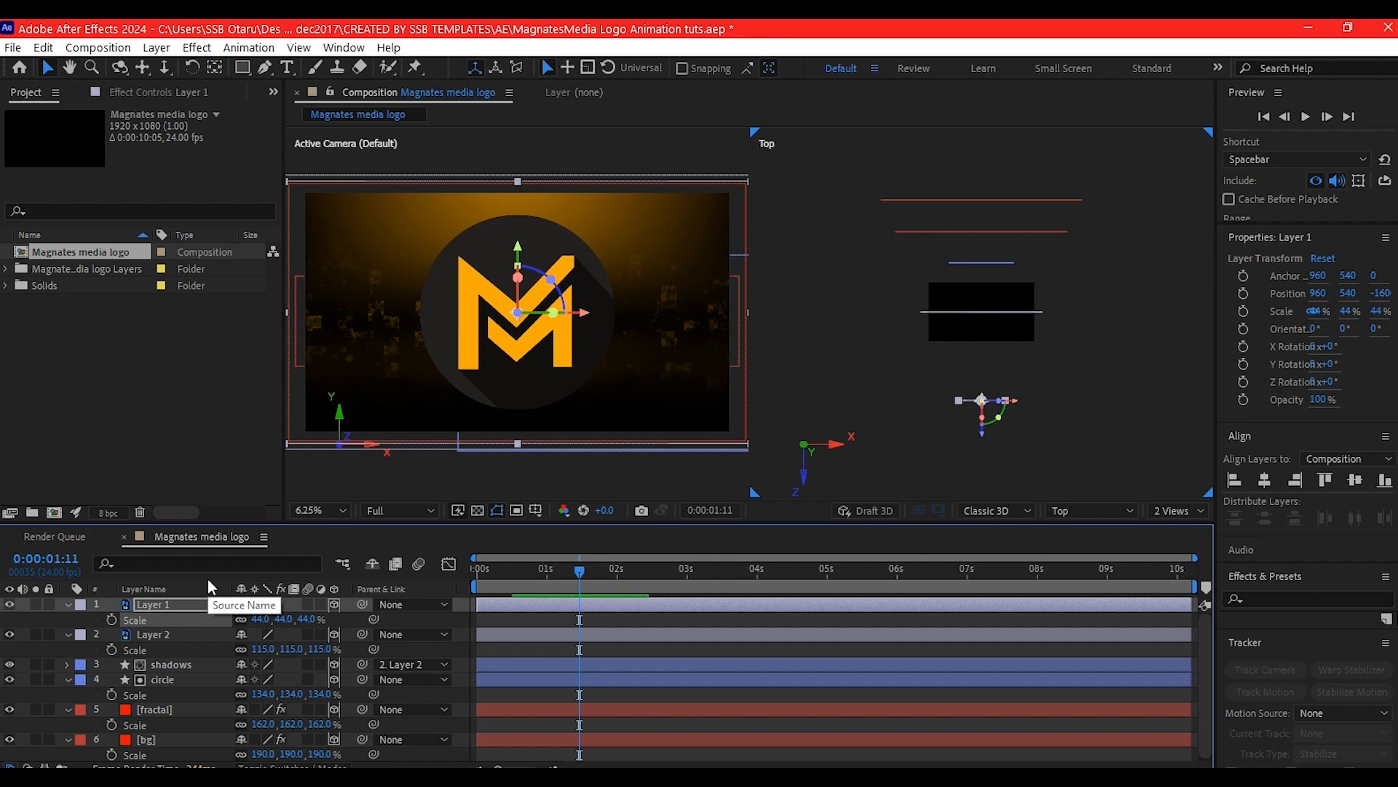
Collapse the expanded layer properties, then add a null object and make it a 3D layer.
left_click(66, 604)
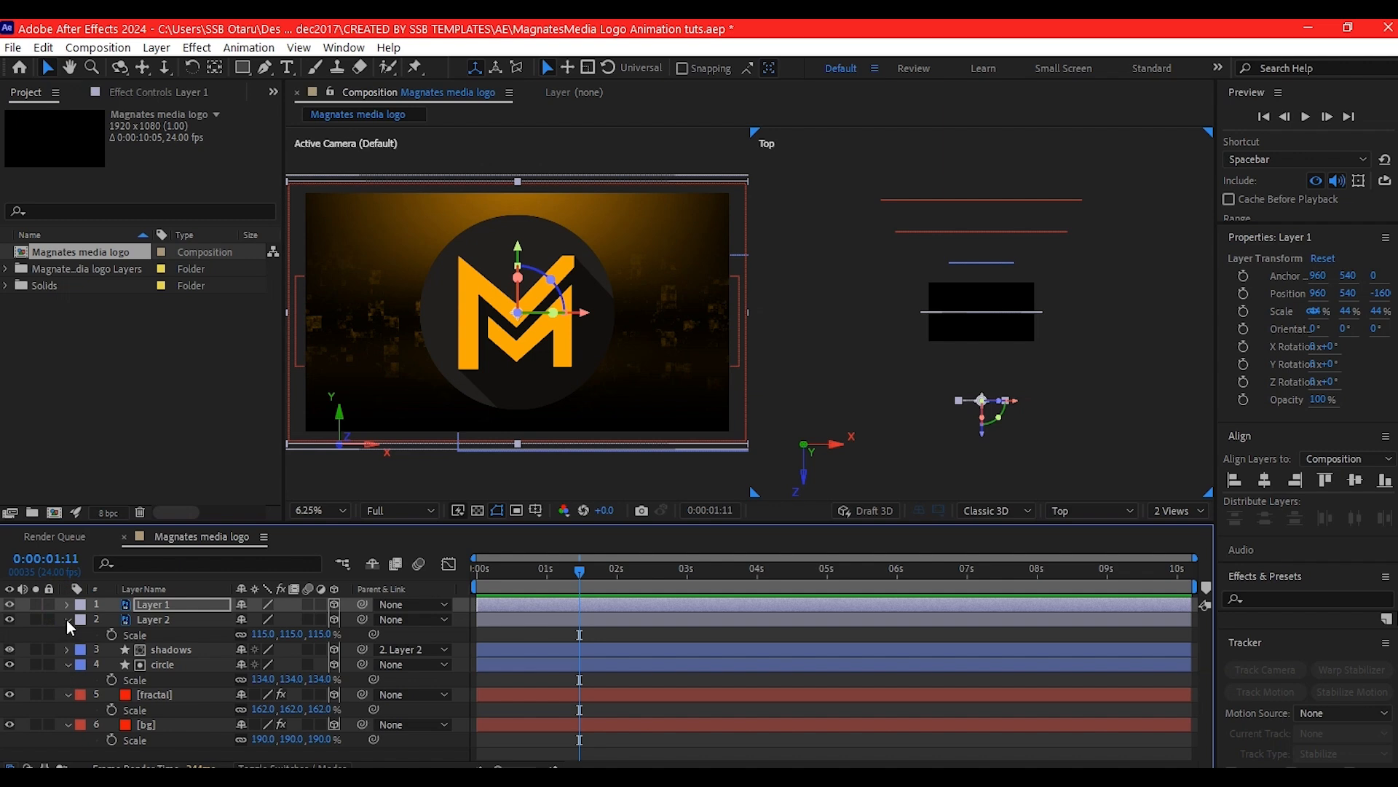
left_click(67, 619)
left_click(68, 648)
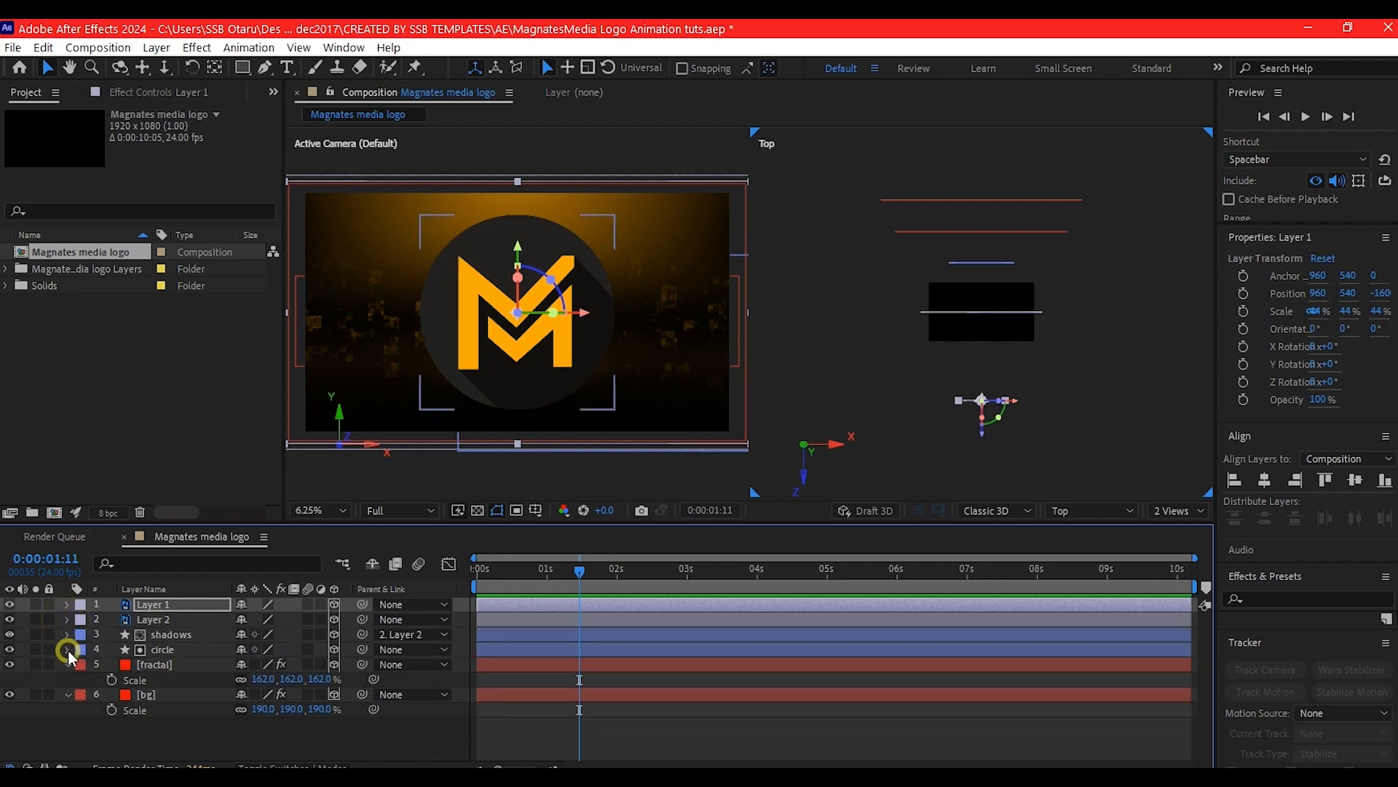
left_click(70, 662)
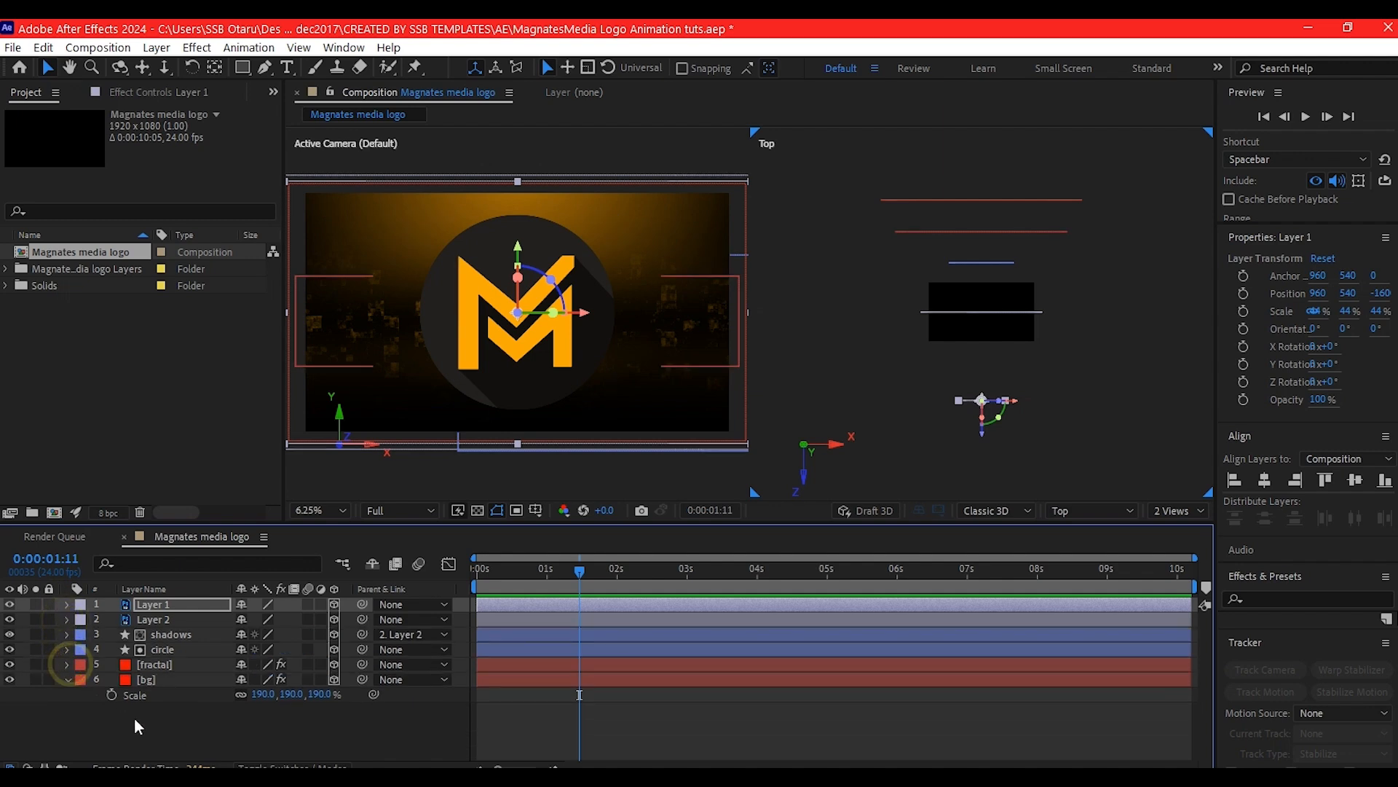
right_click(185, 719)
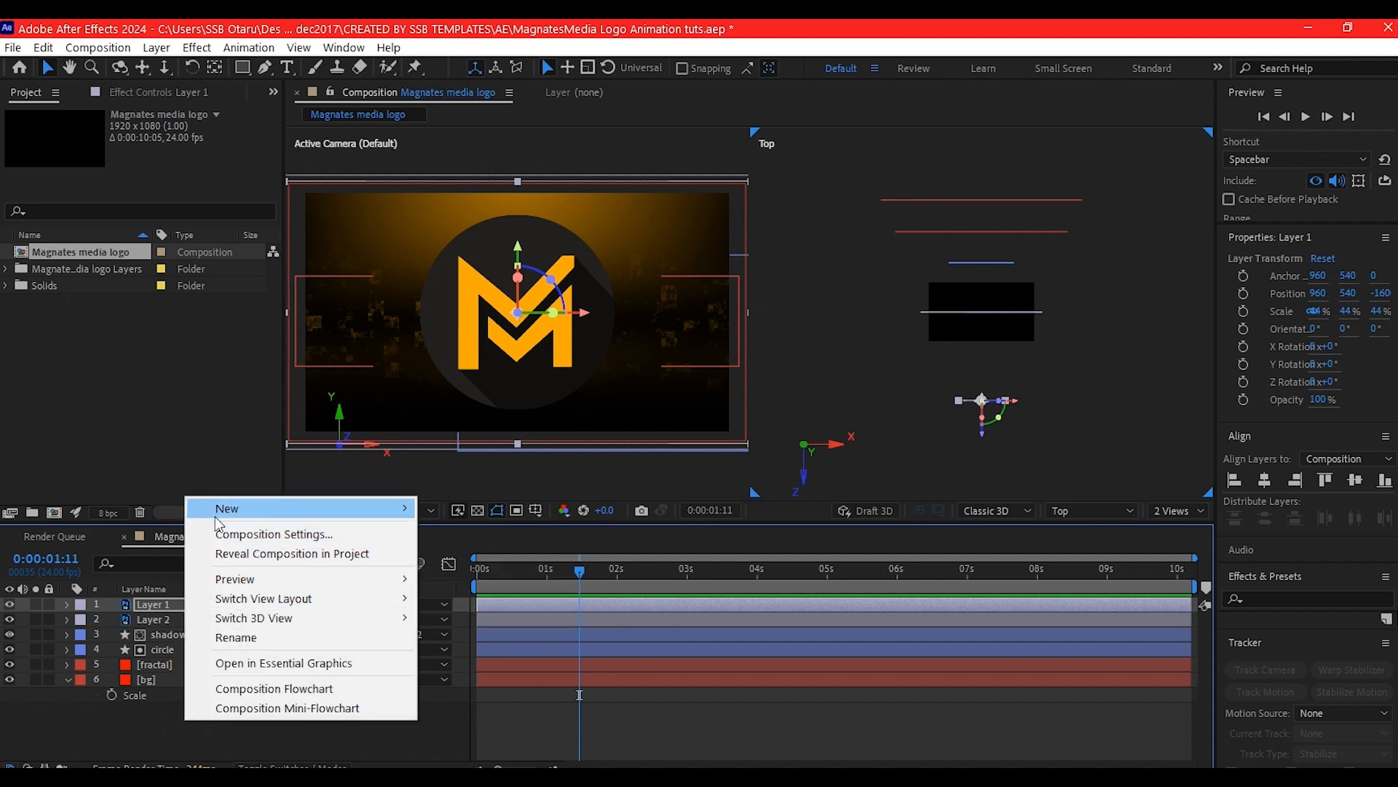
mouse_move(218, 513)
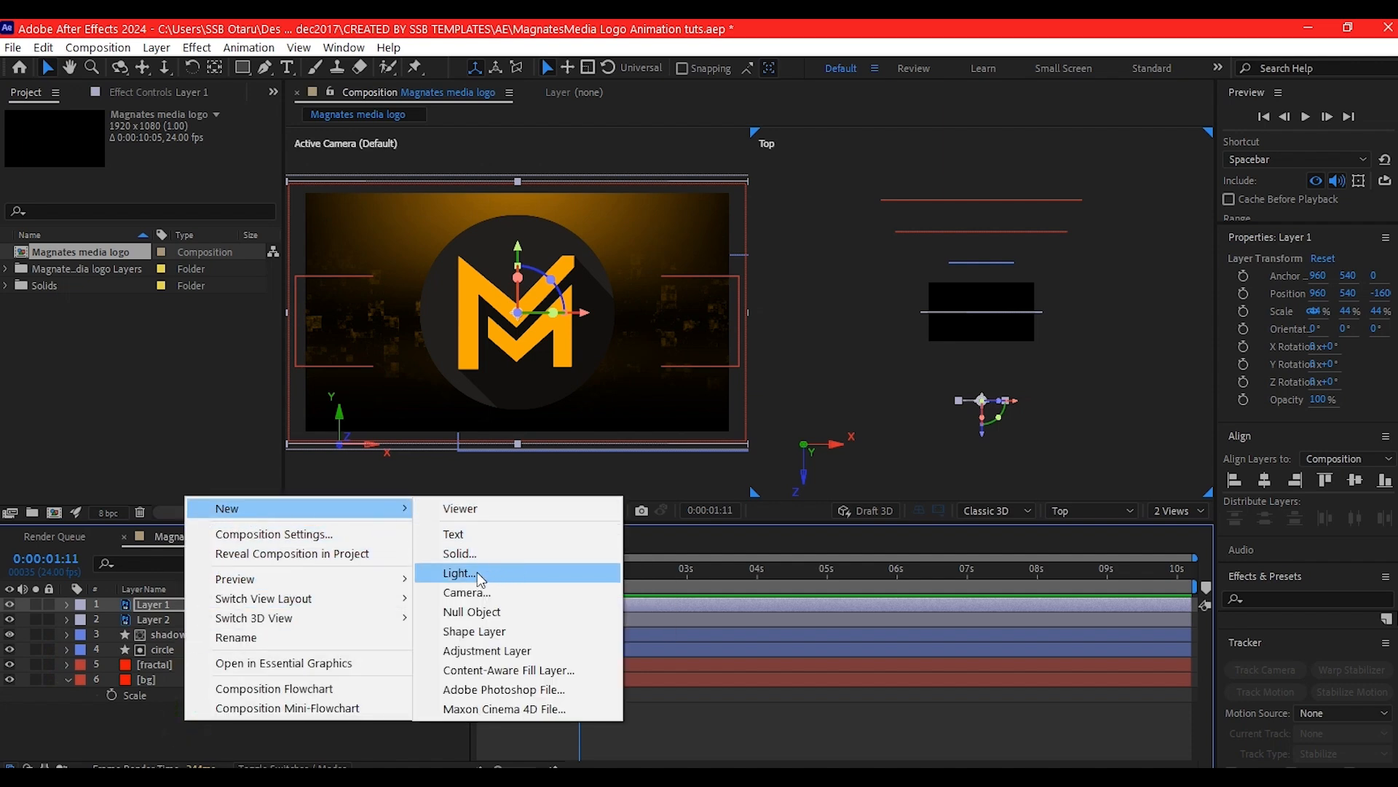
left_click(474, 612)
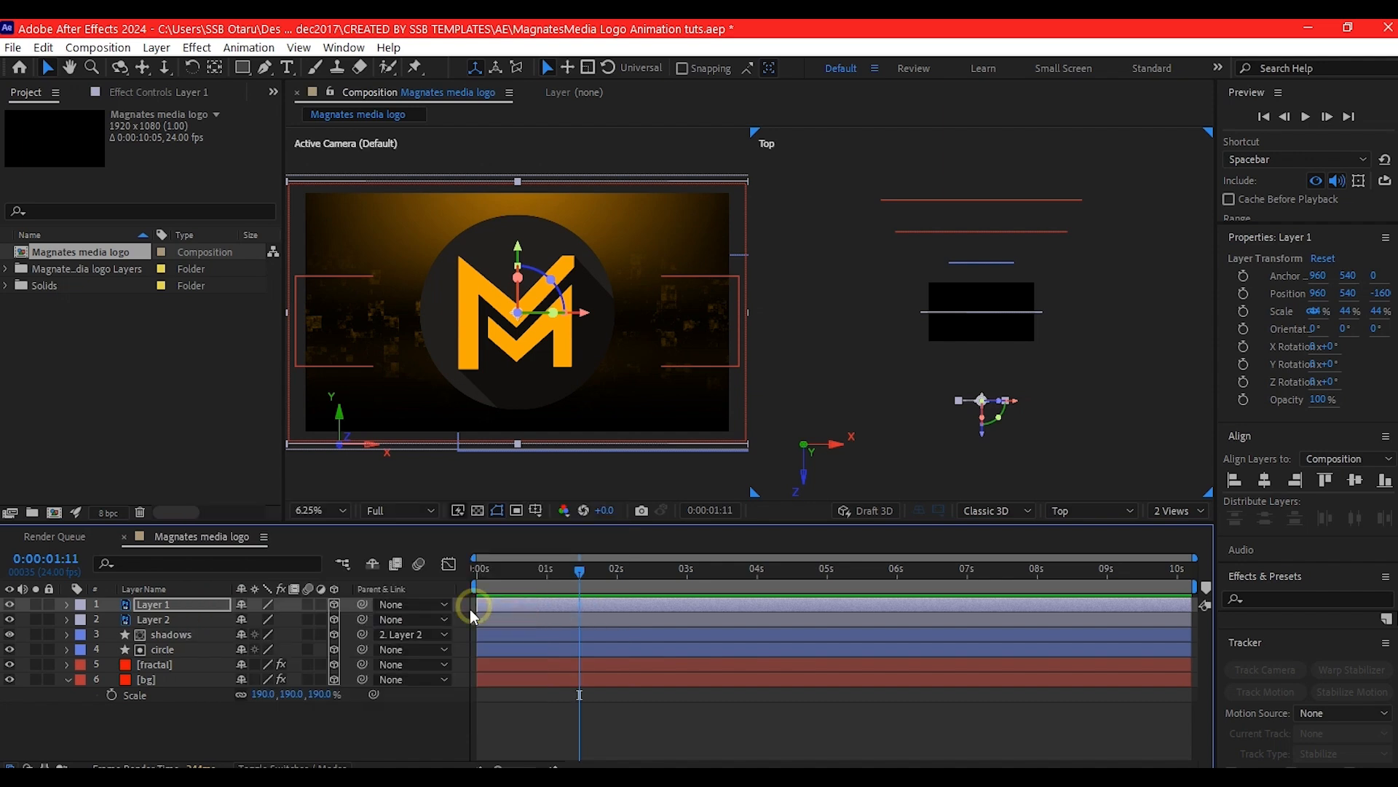
left_click(335, 604)
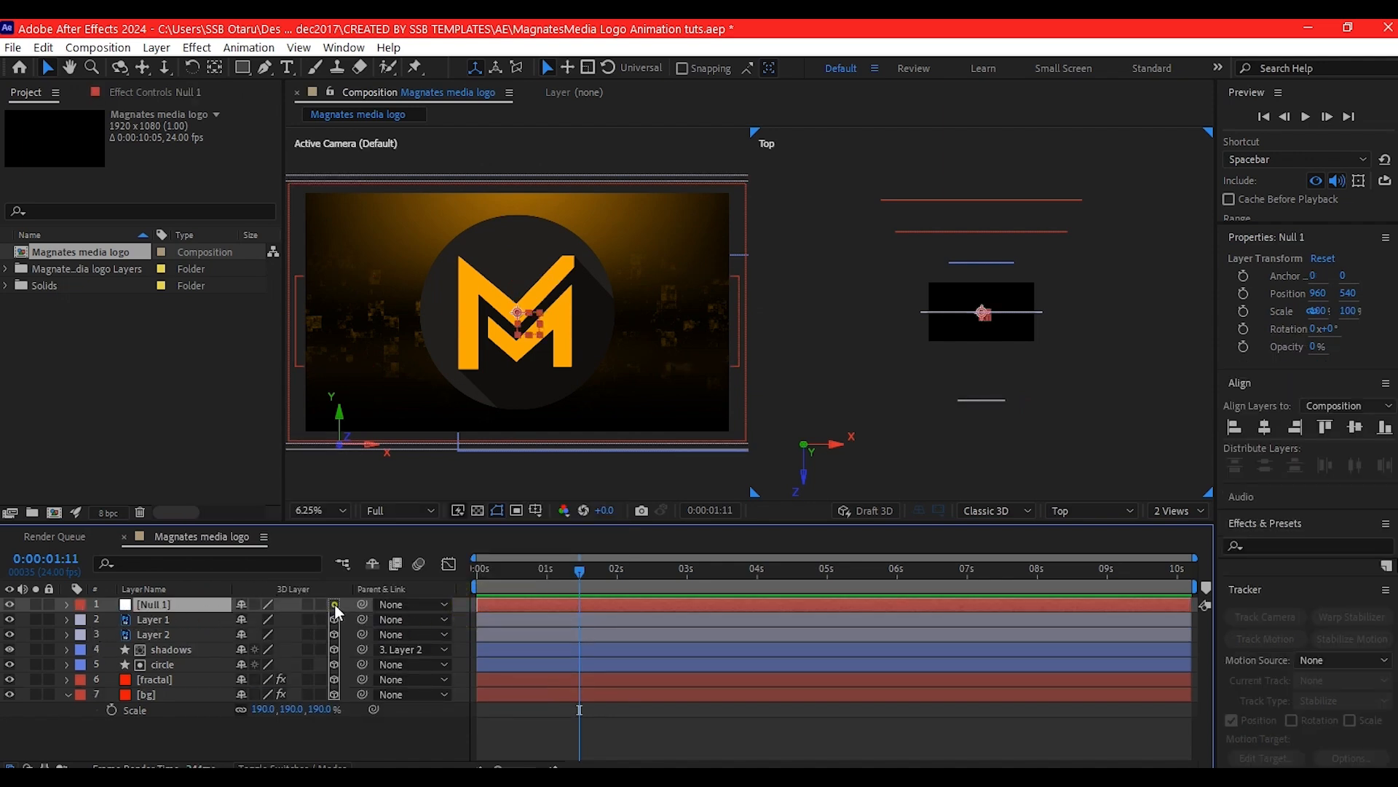
Parent Layer 1, Layer 2, circle, fractal and bg to Null 1, leaving shadows parented to Layer 2.
left_click(156, 620)
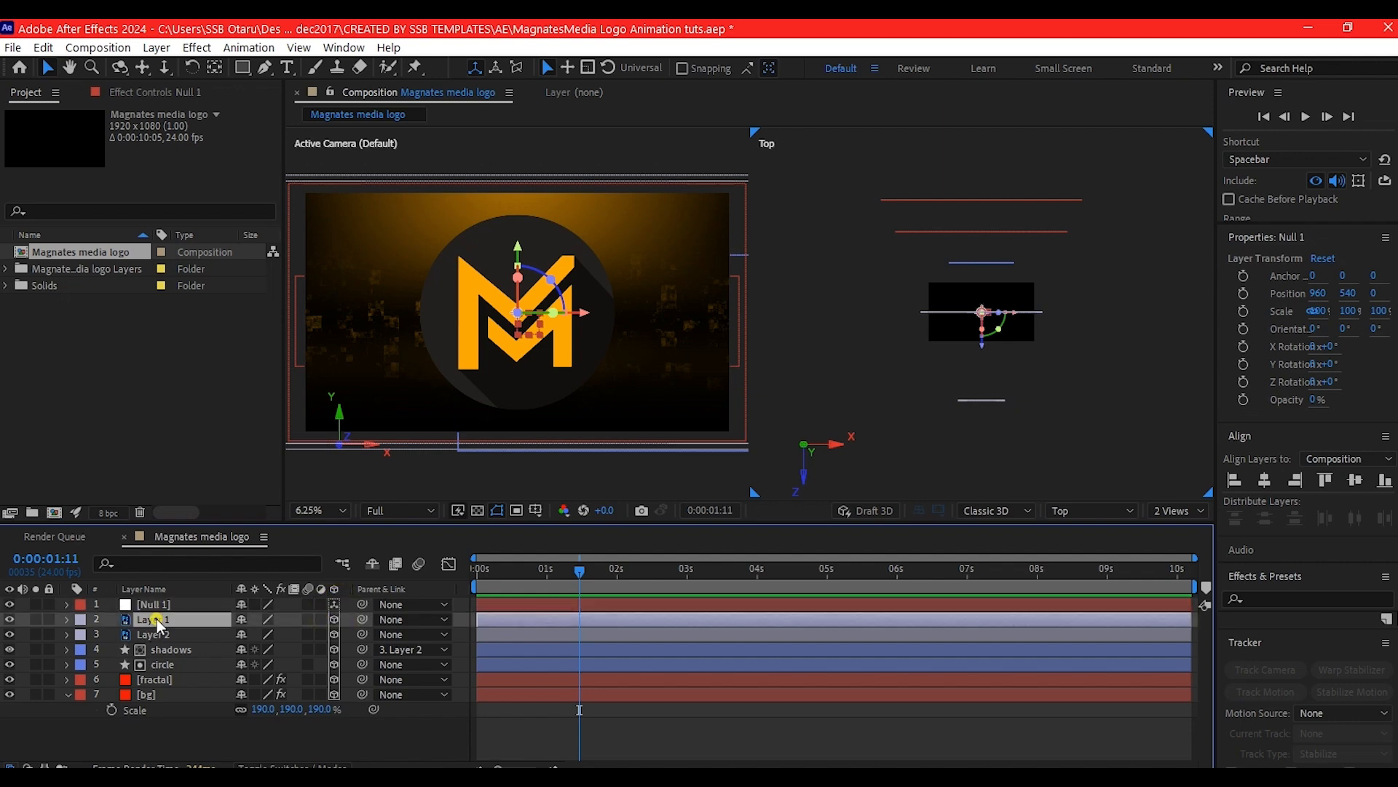
left_click(155, 692, "shift")
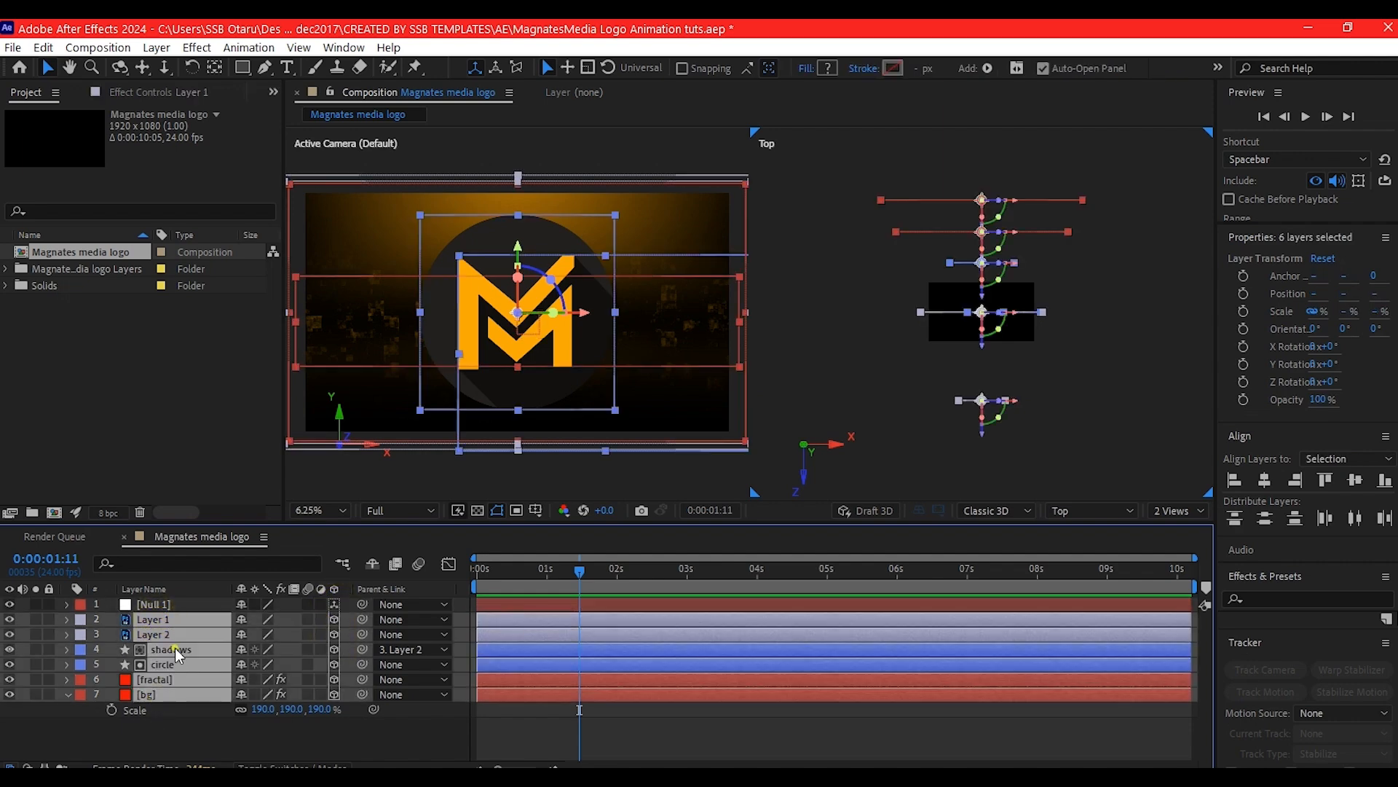
left_click(175, 649, "ctrl")
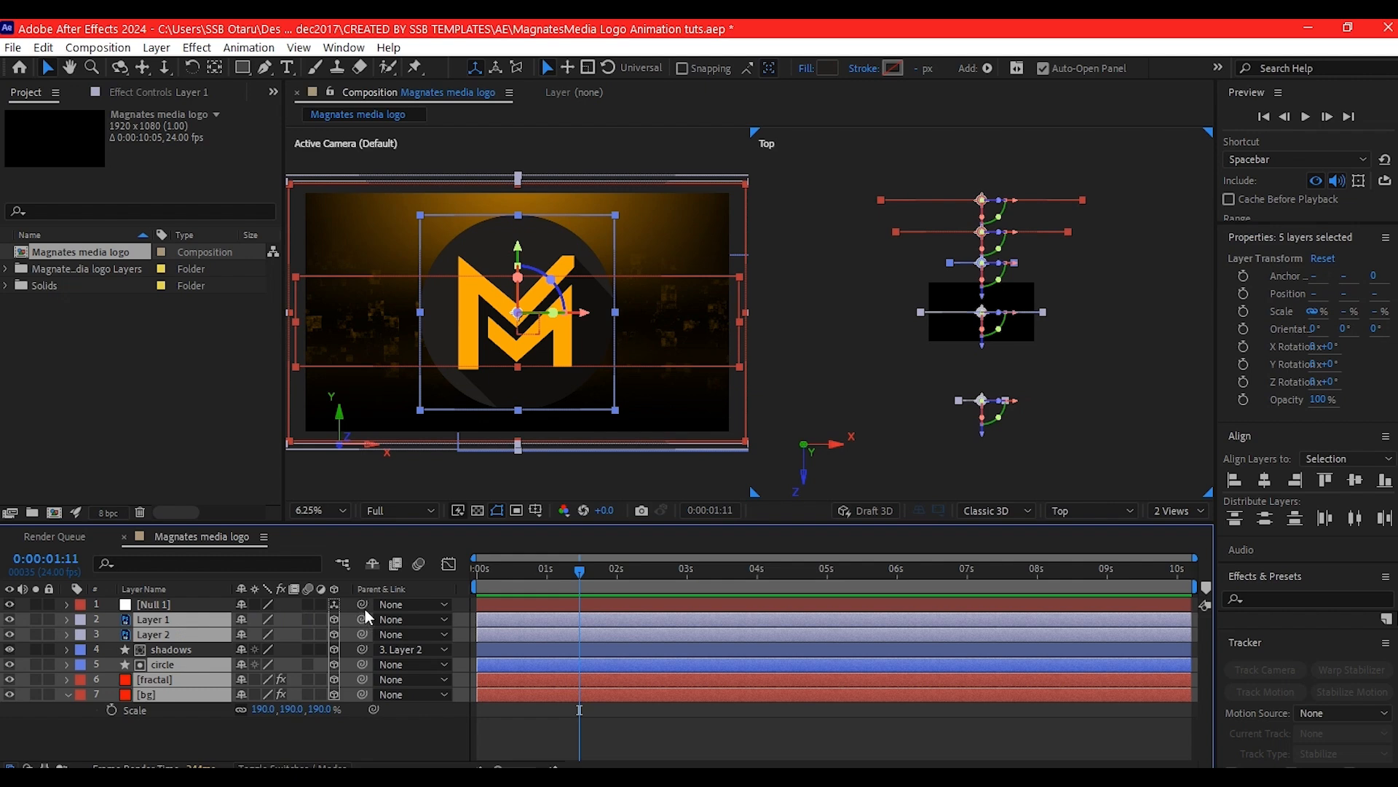
left_click_drag(363, 617, 155, 603)
Keyframe Null 1's Position at 0:00:03:01, and set its Z position to 1200 at 0:00:07:23.
left_click(157, 608)
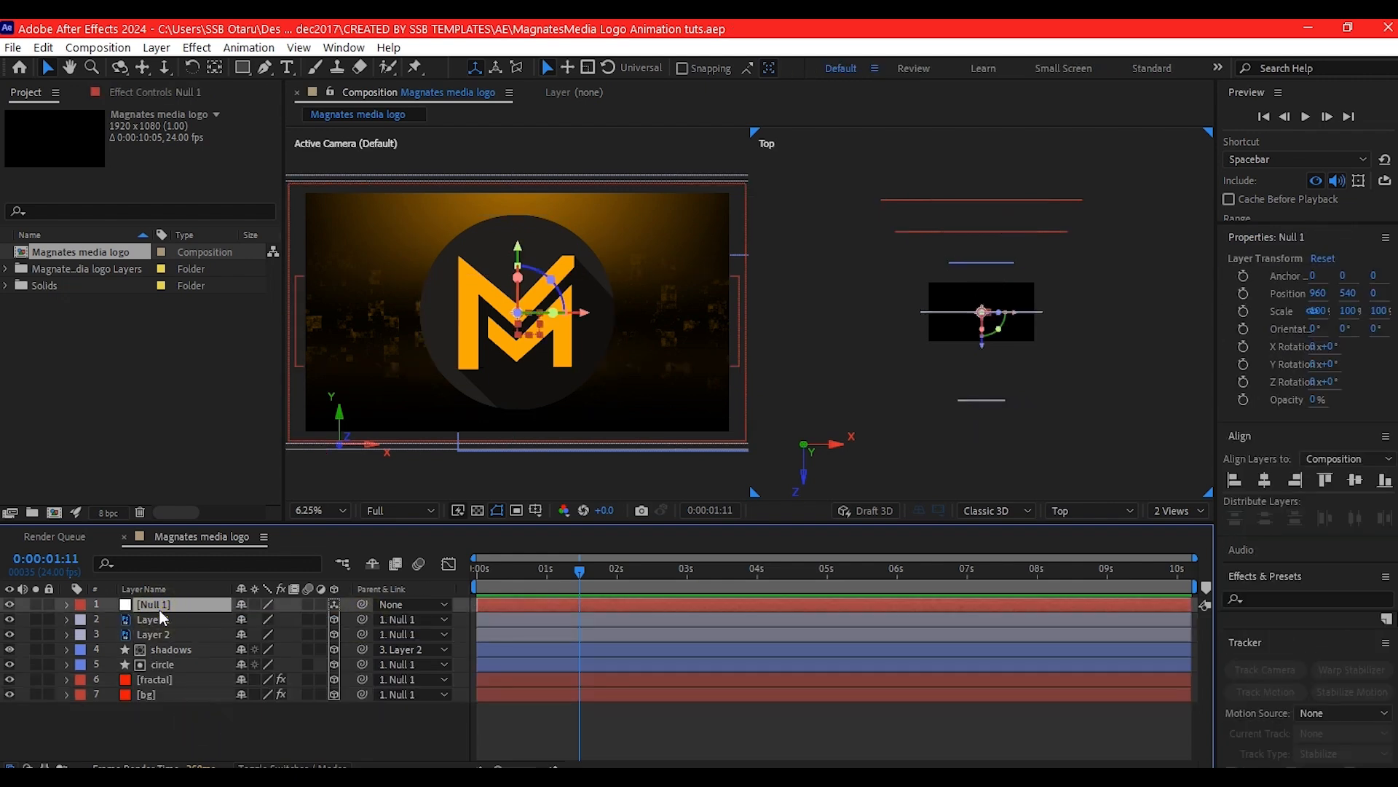
key("p")
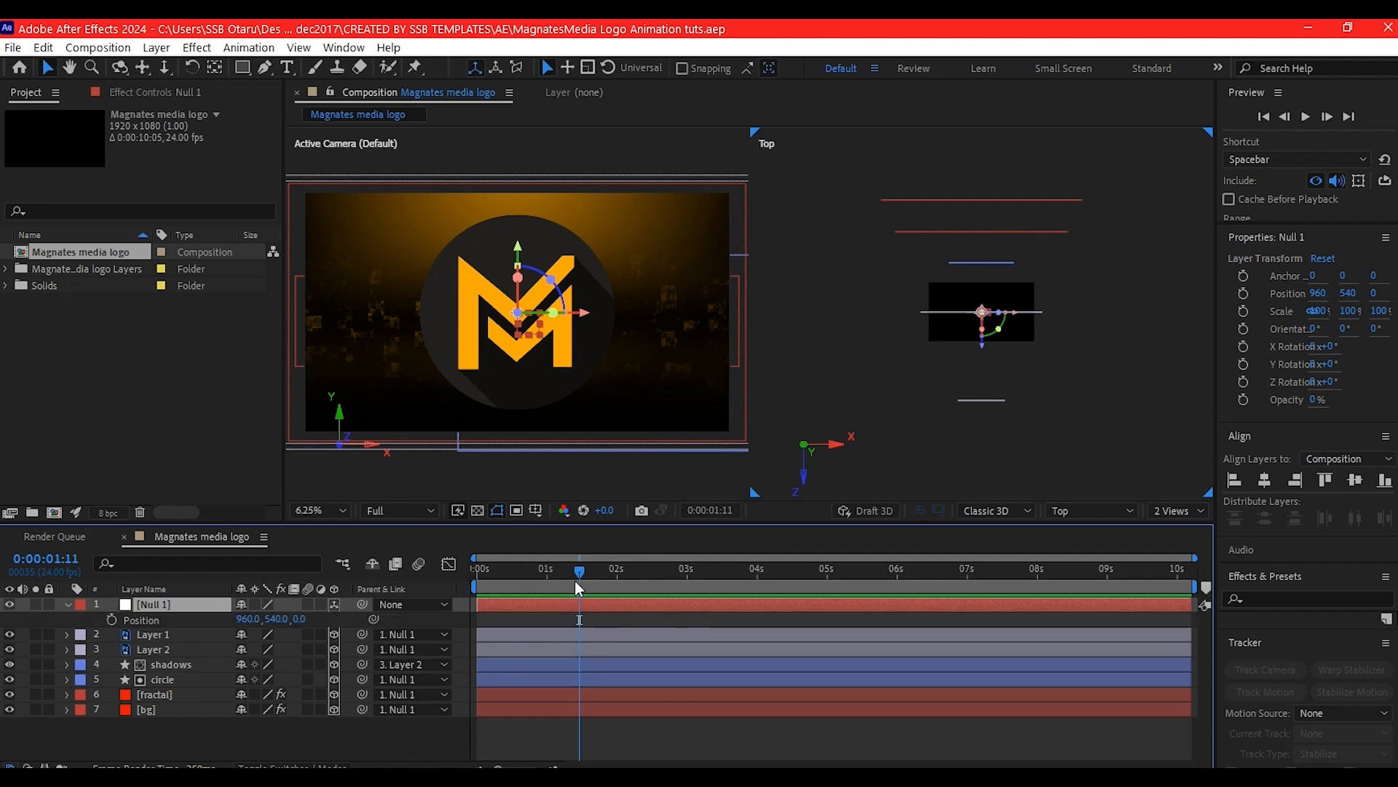
left_click_drag(576, 572, 690, 583)
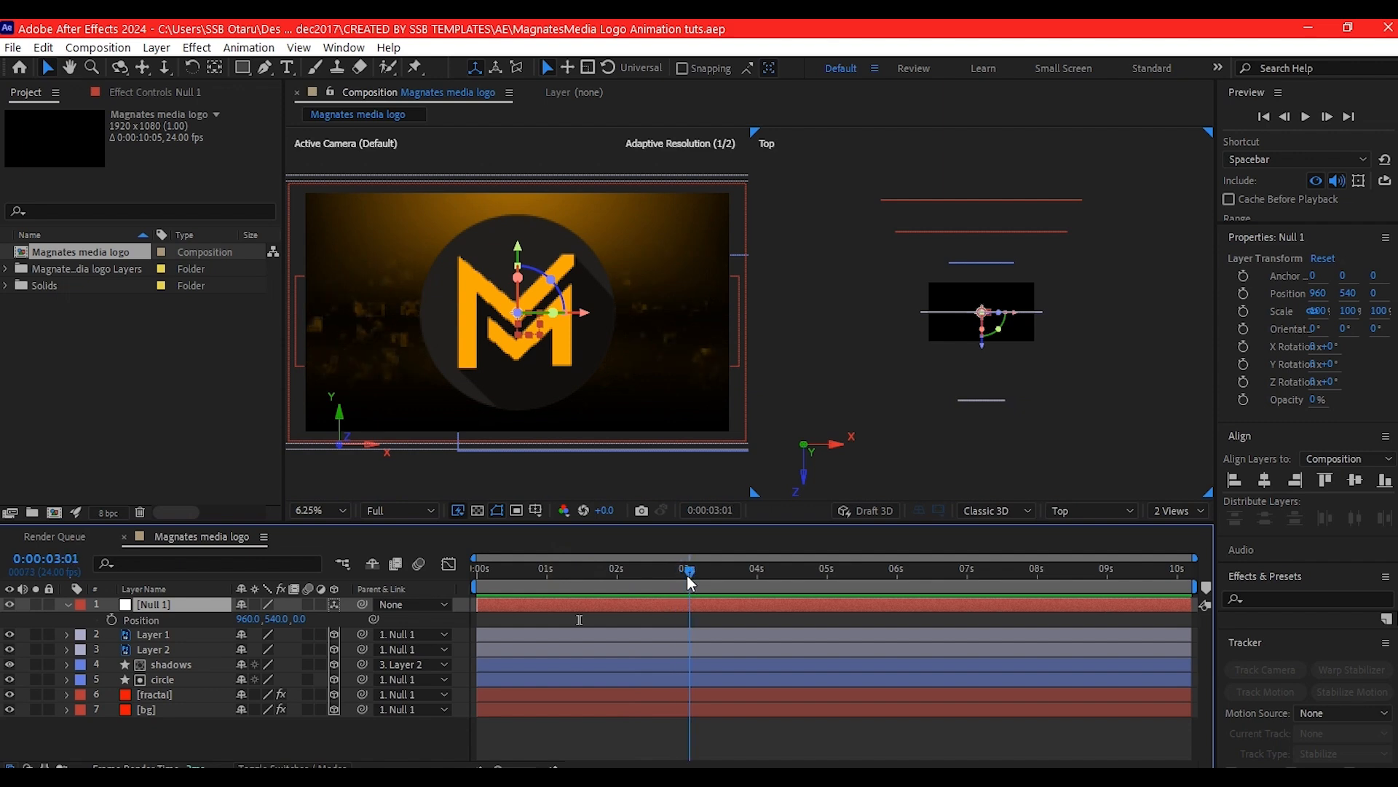
left_click(111, 619)
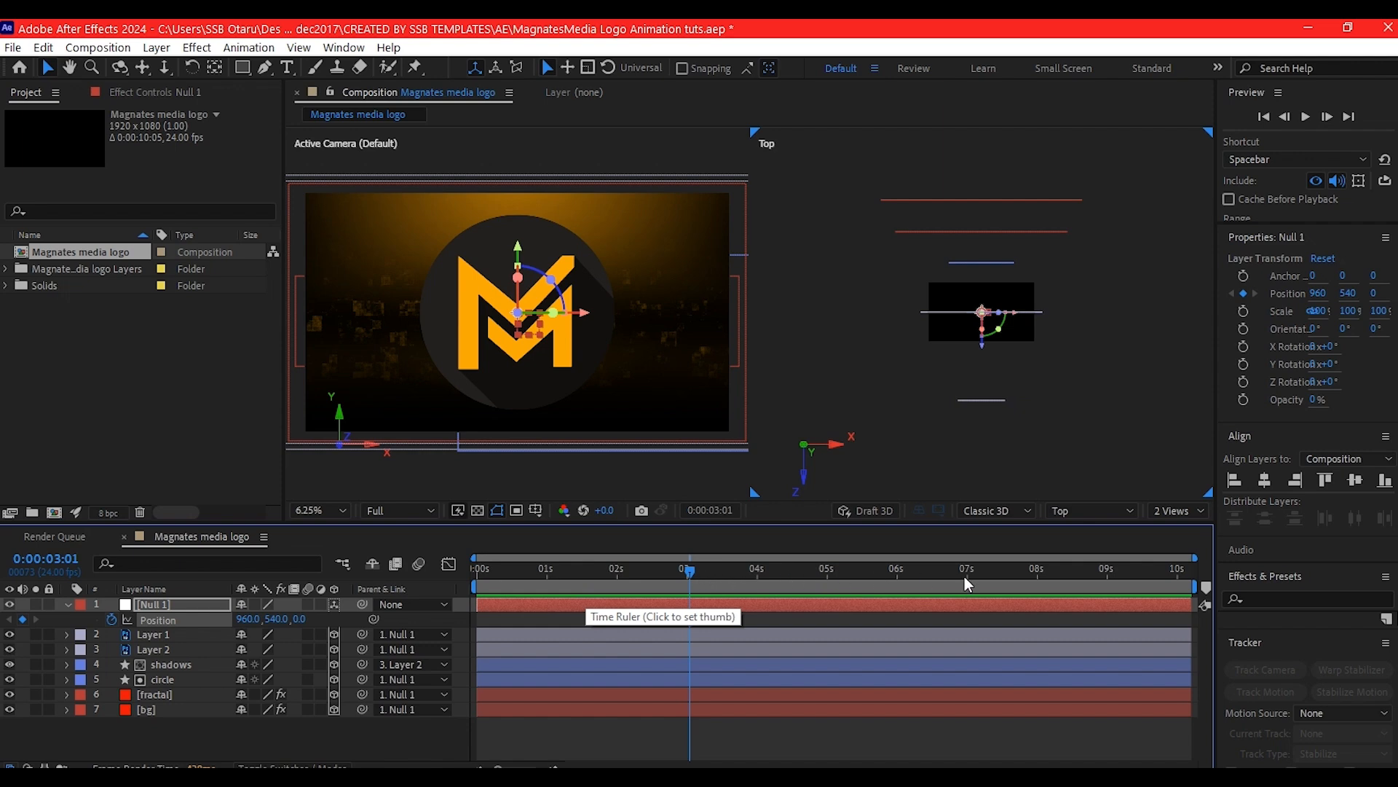
left_click(1035, 569)
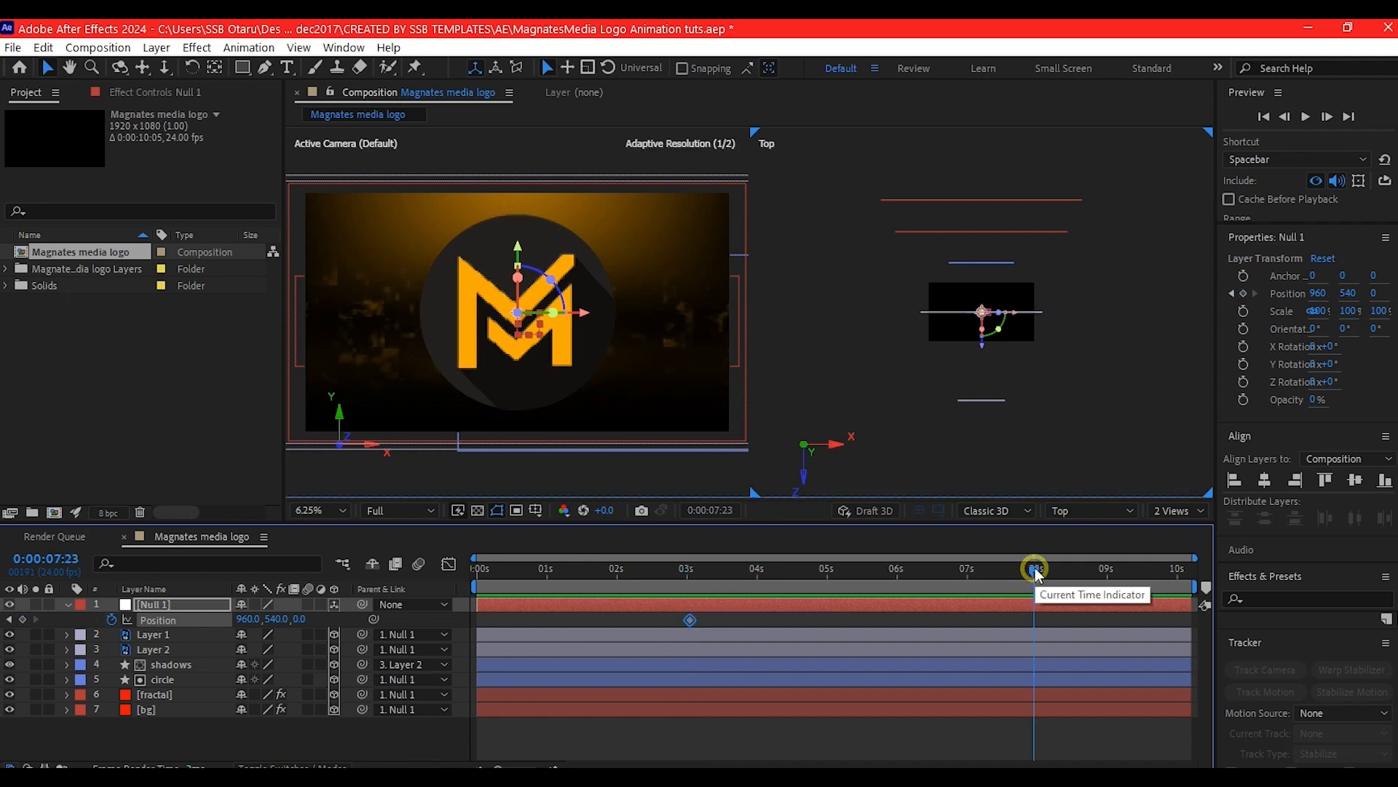
left_click(302, 620)
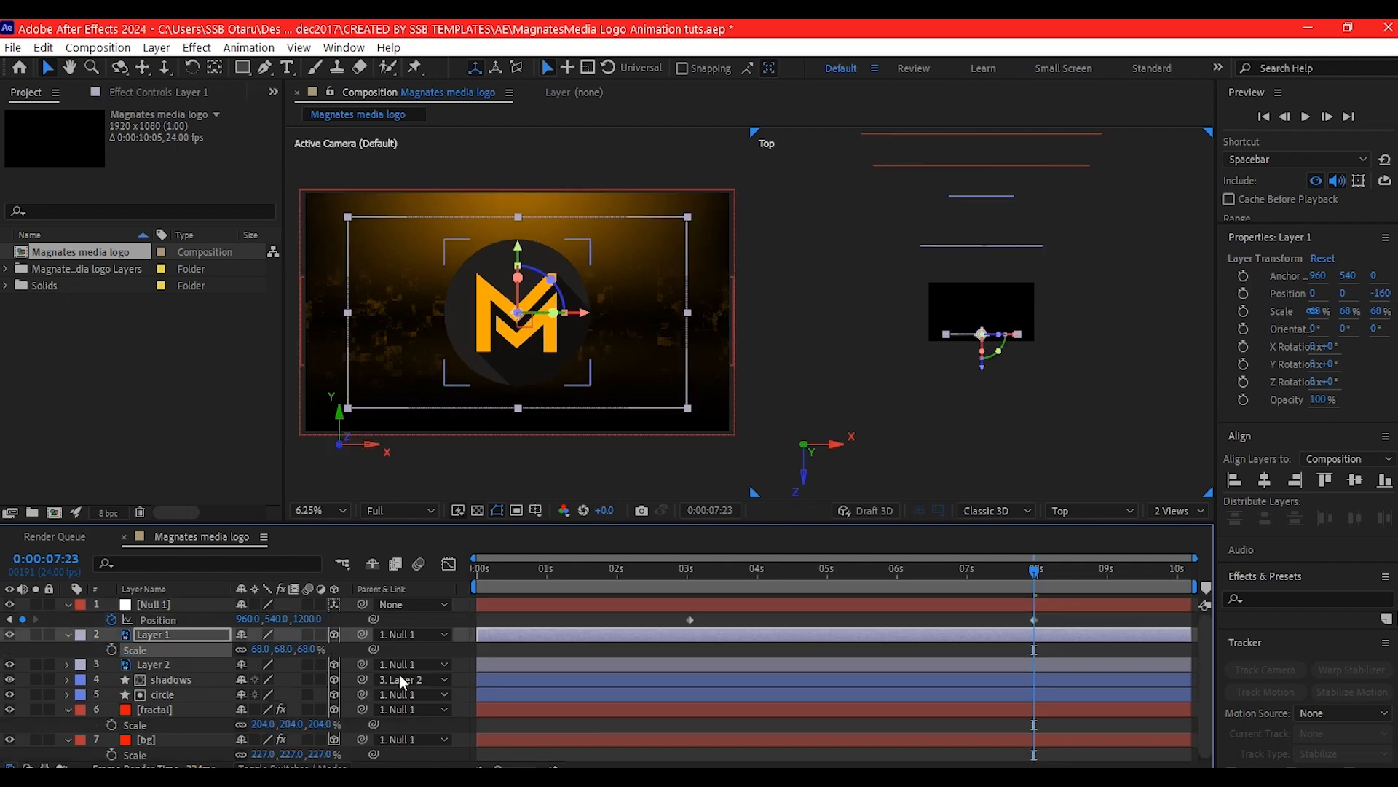
At 0:00:00:00, move Null 1 forward along Z to about -4208 so the logo starts behind the camera.
left_click_drag(488, 570, 455, 572)
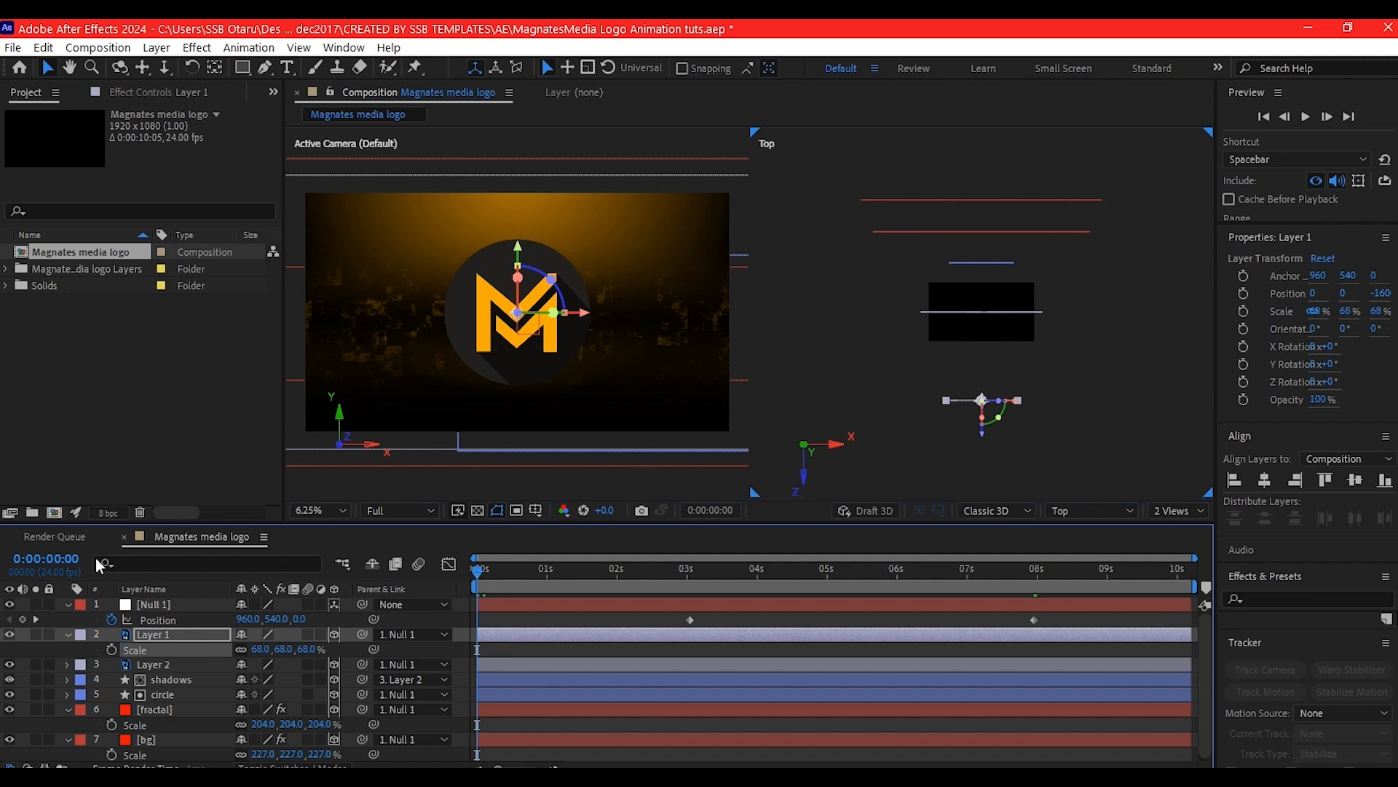
left_click(152, 590)
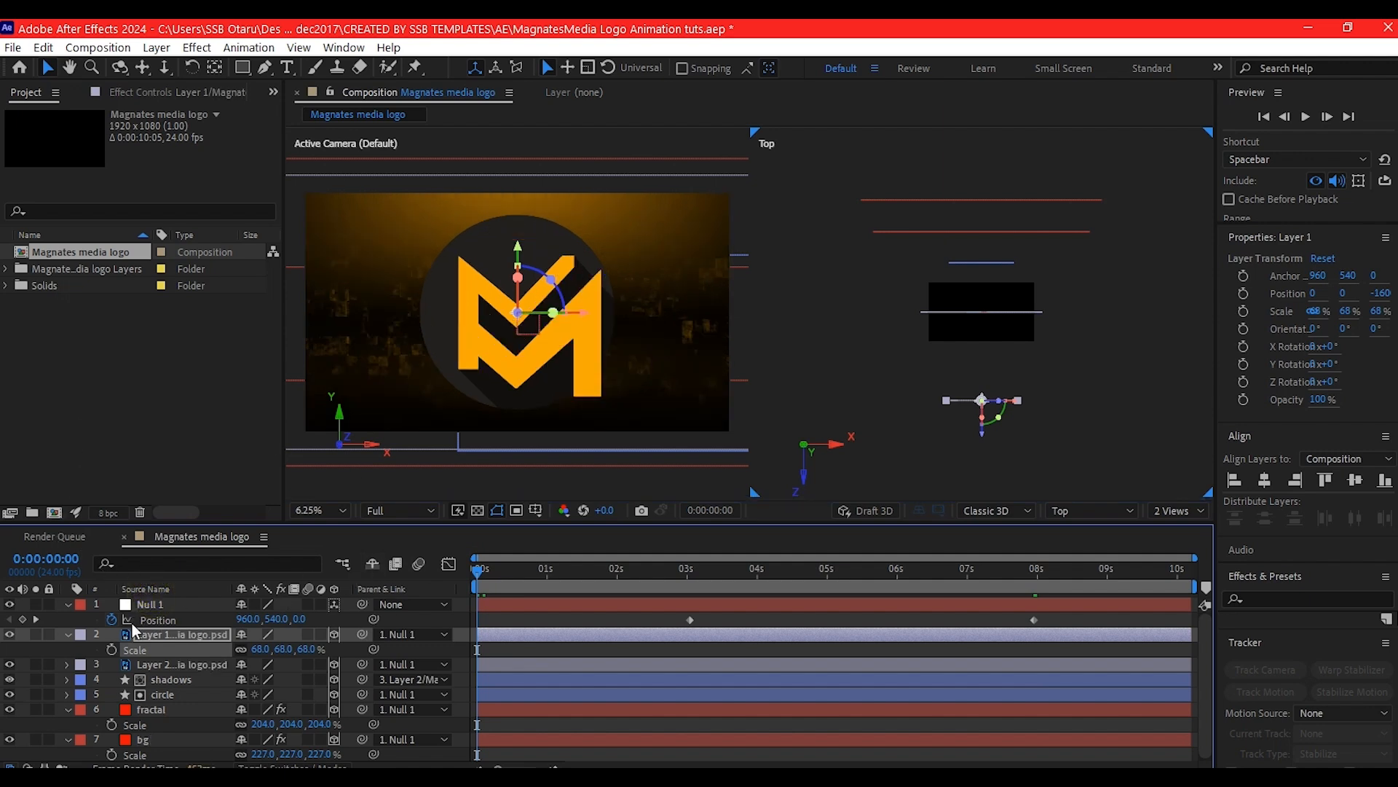
left_click(159, 602)
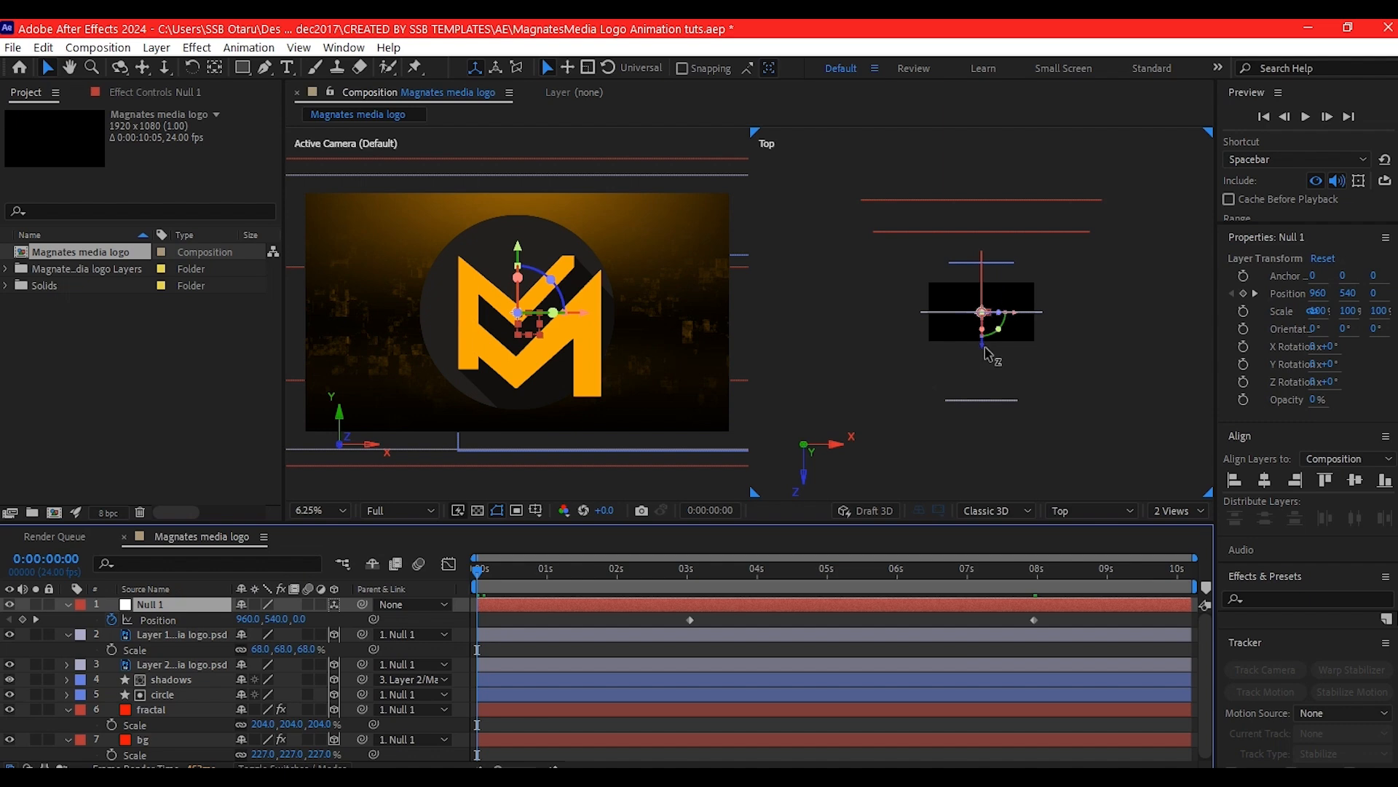
left_click_drag(986, 353, 1000, 594)
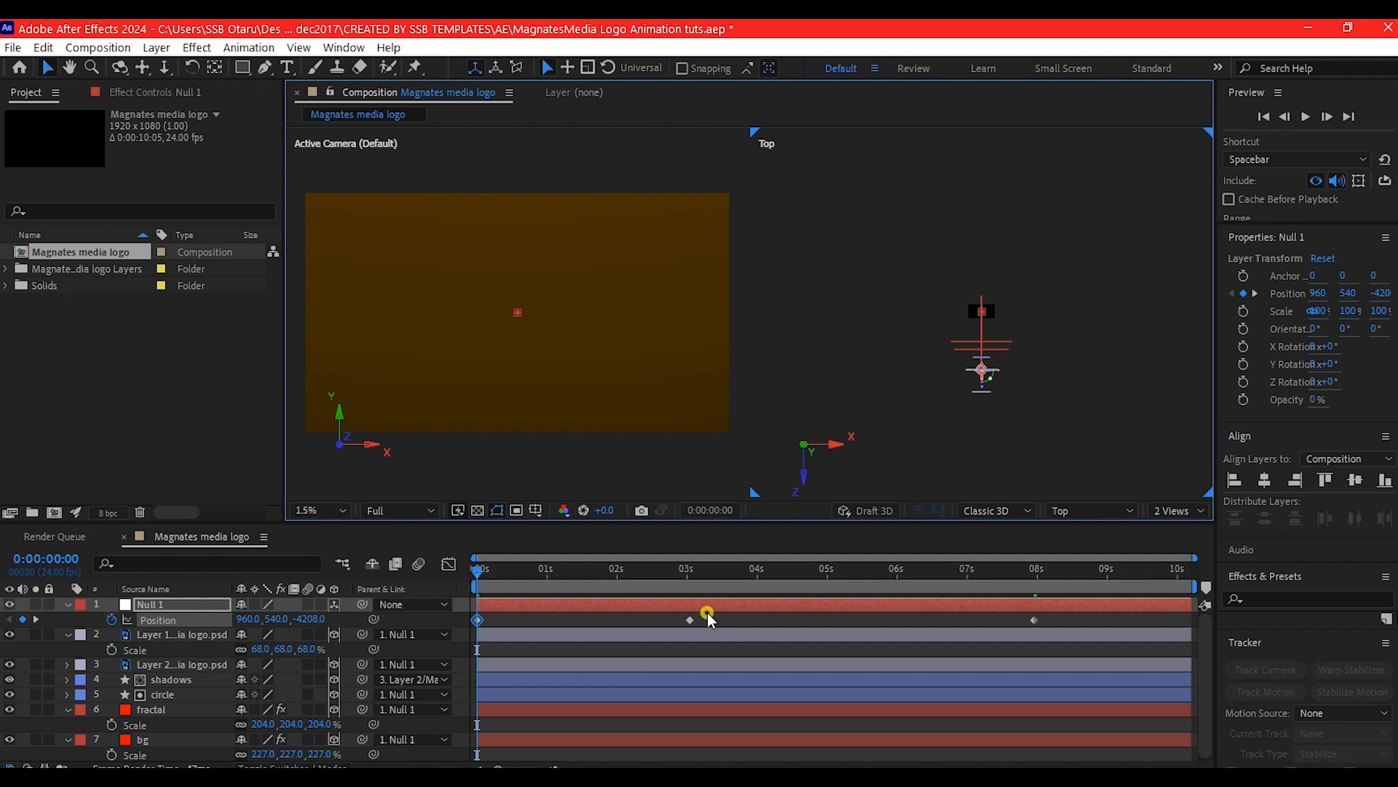
Apply Easy Ease to Null 1's first two Position keyframes and shape the speed graph to start fast and slow into the second.
left_click(690, 620)
key("F9")
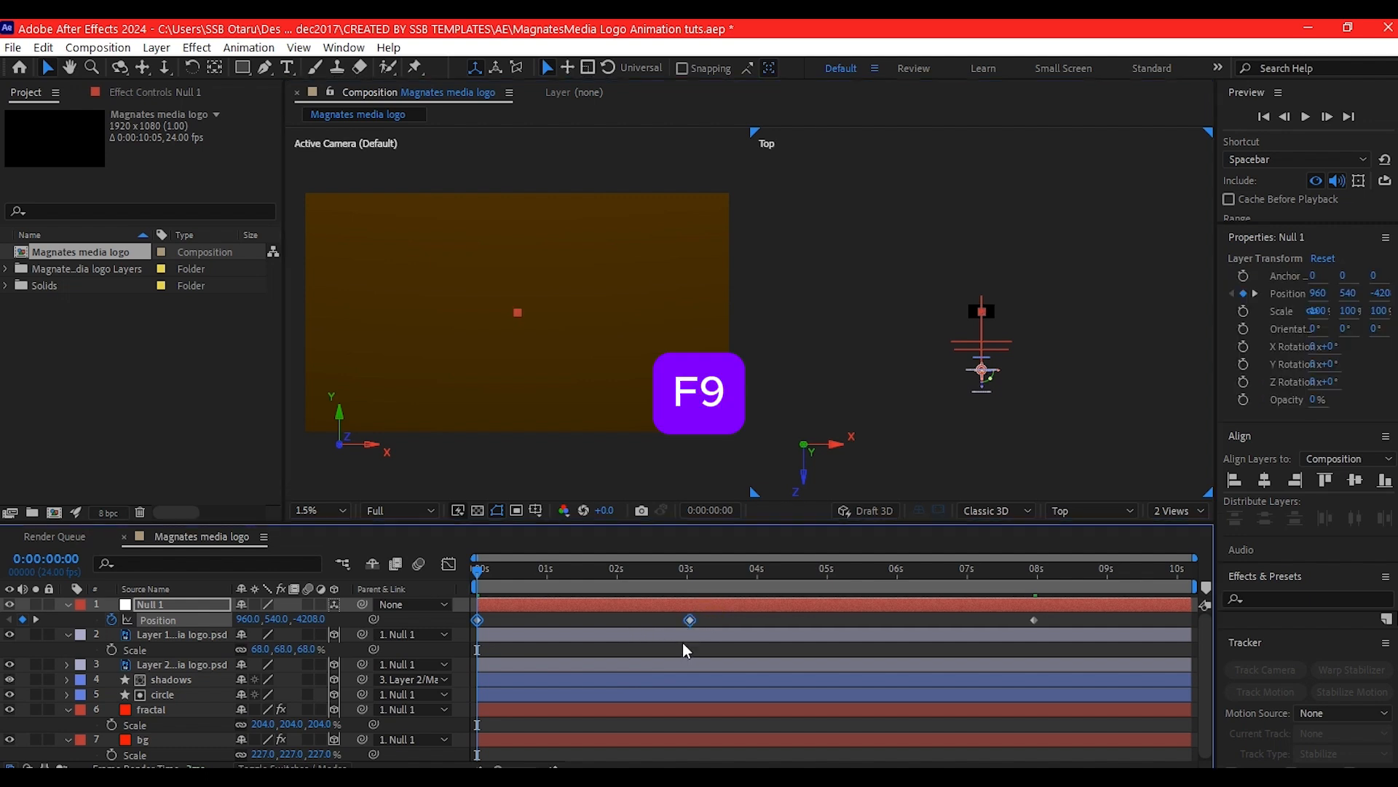
key("F9")
left_click(693, 621)
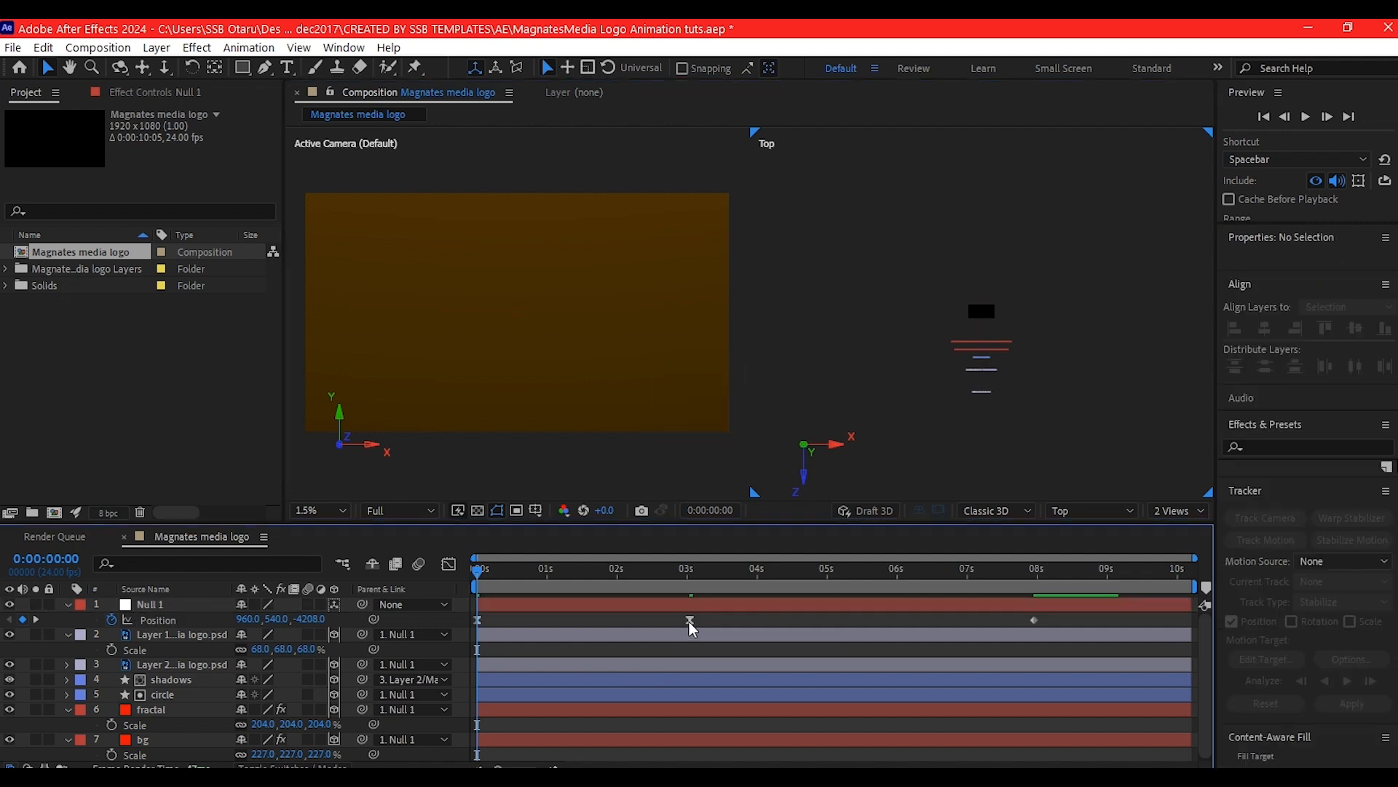
left_click(690, 620)
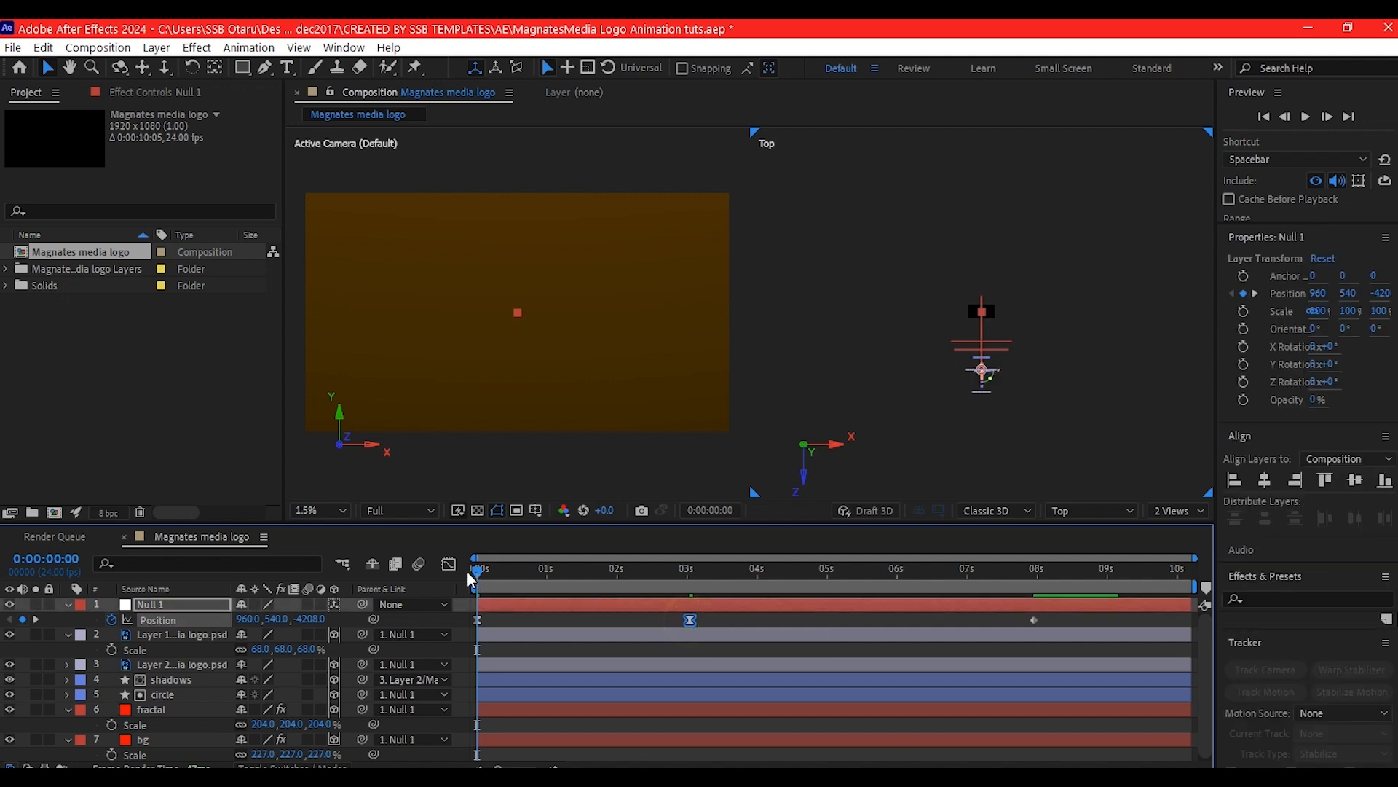
left_click(449, 563)
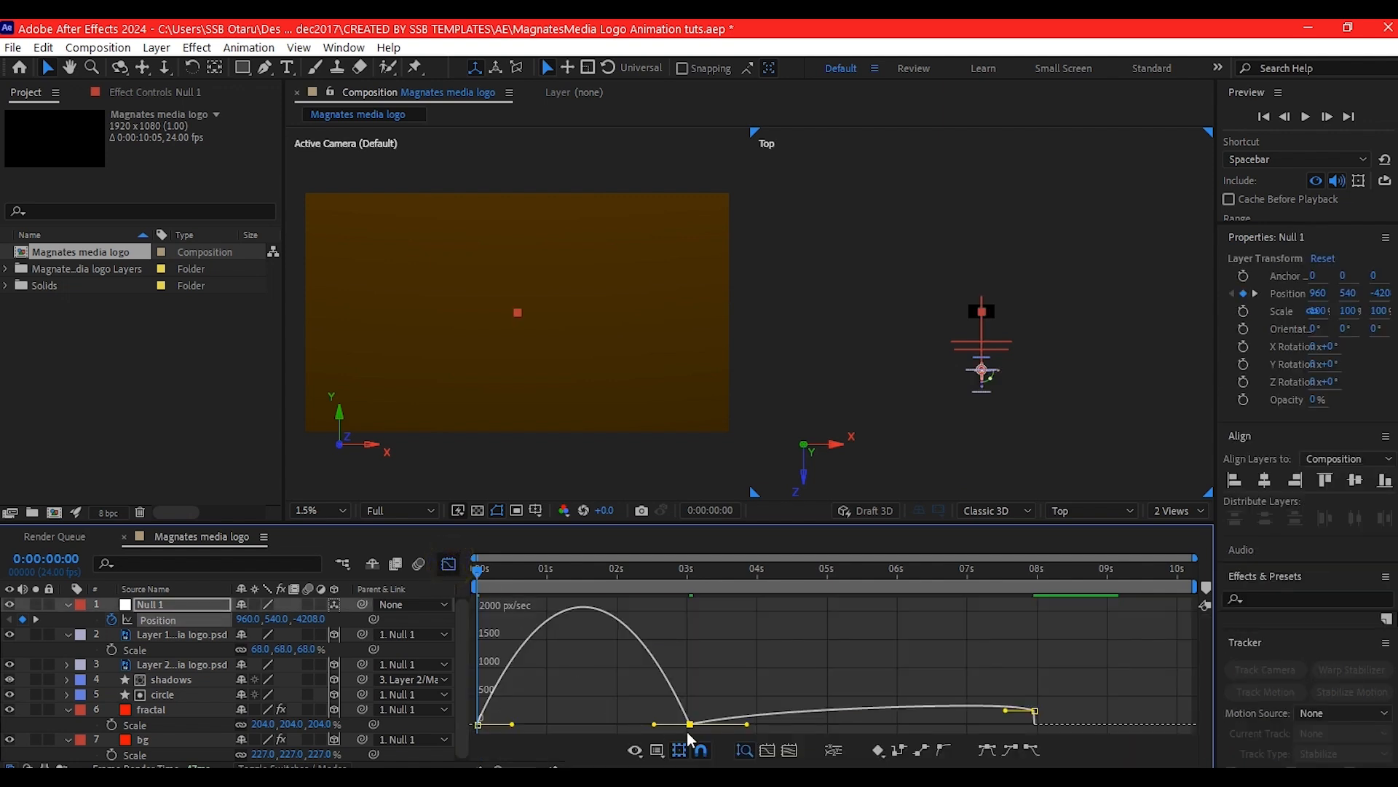
left_click_drag(654, 724, 478, 722)
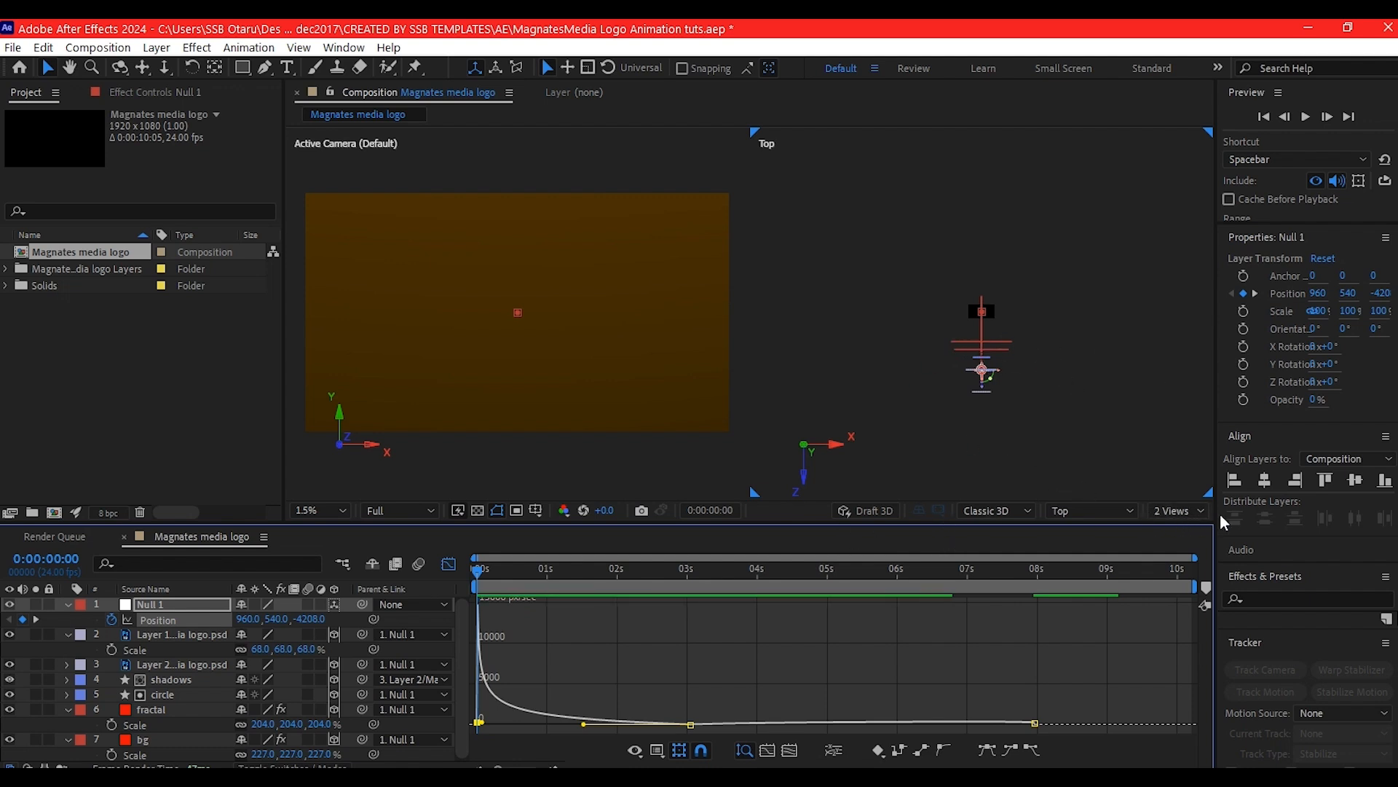
Switch the composition to a single view and preview the null-driven logo movement.
left_click(1188, 511)
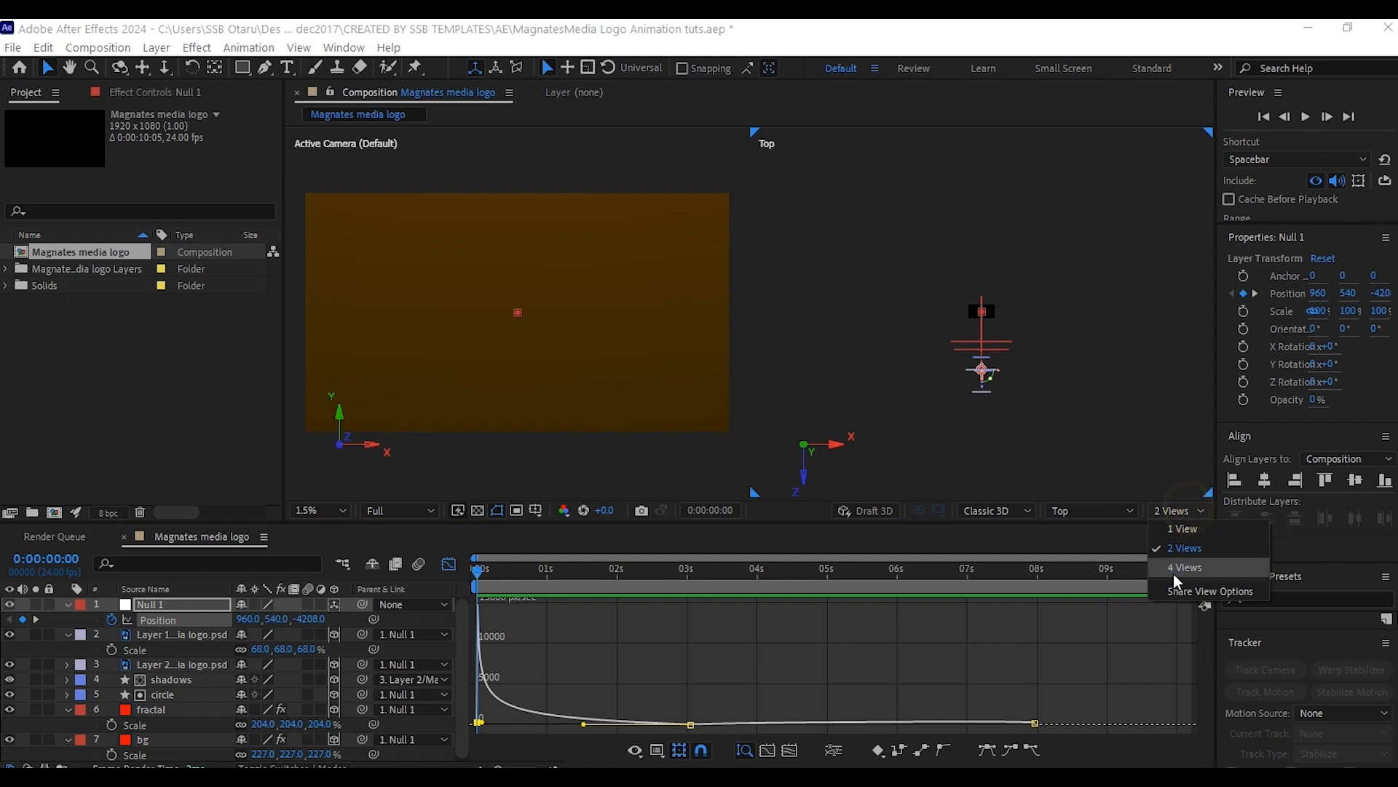
left_click(1194, 530)
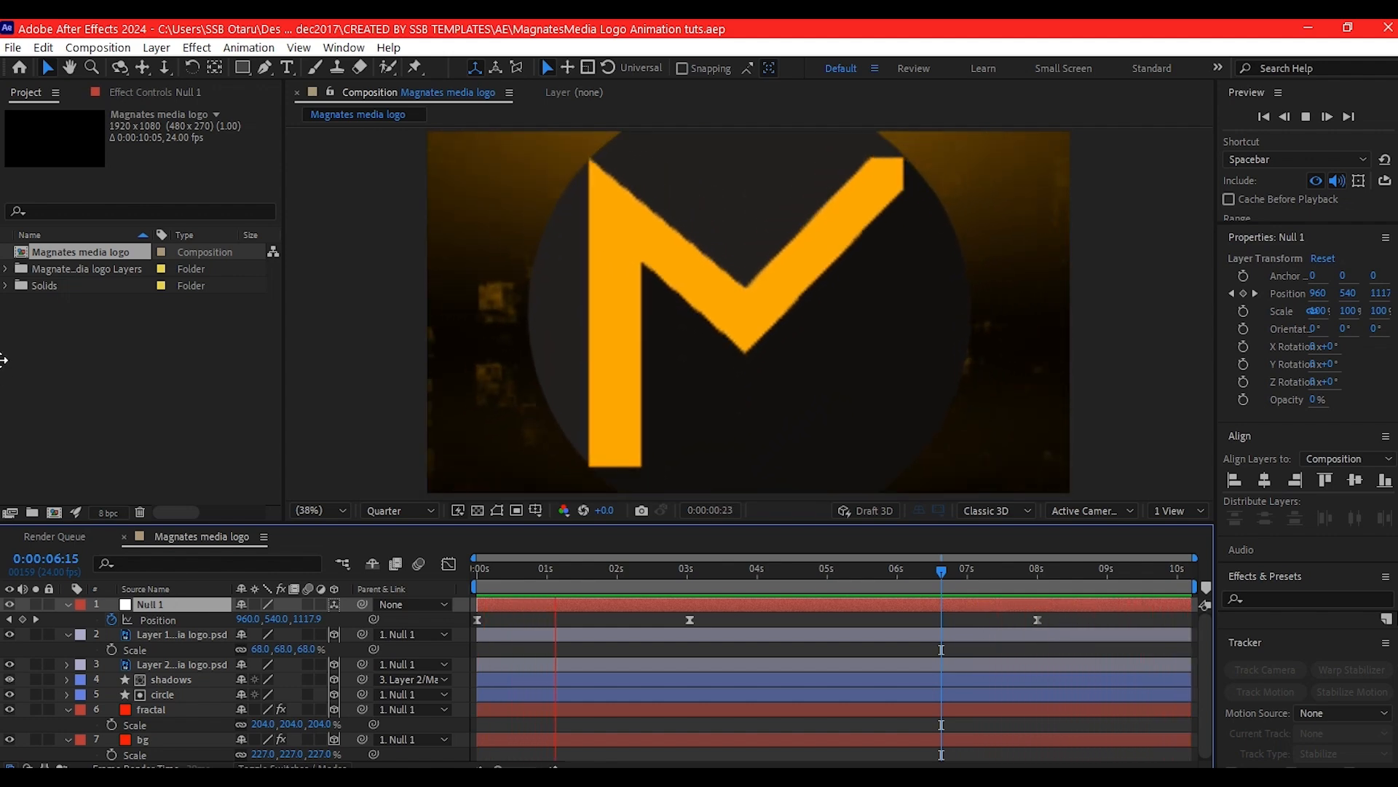
key("space")
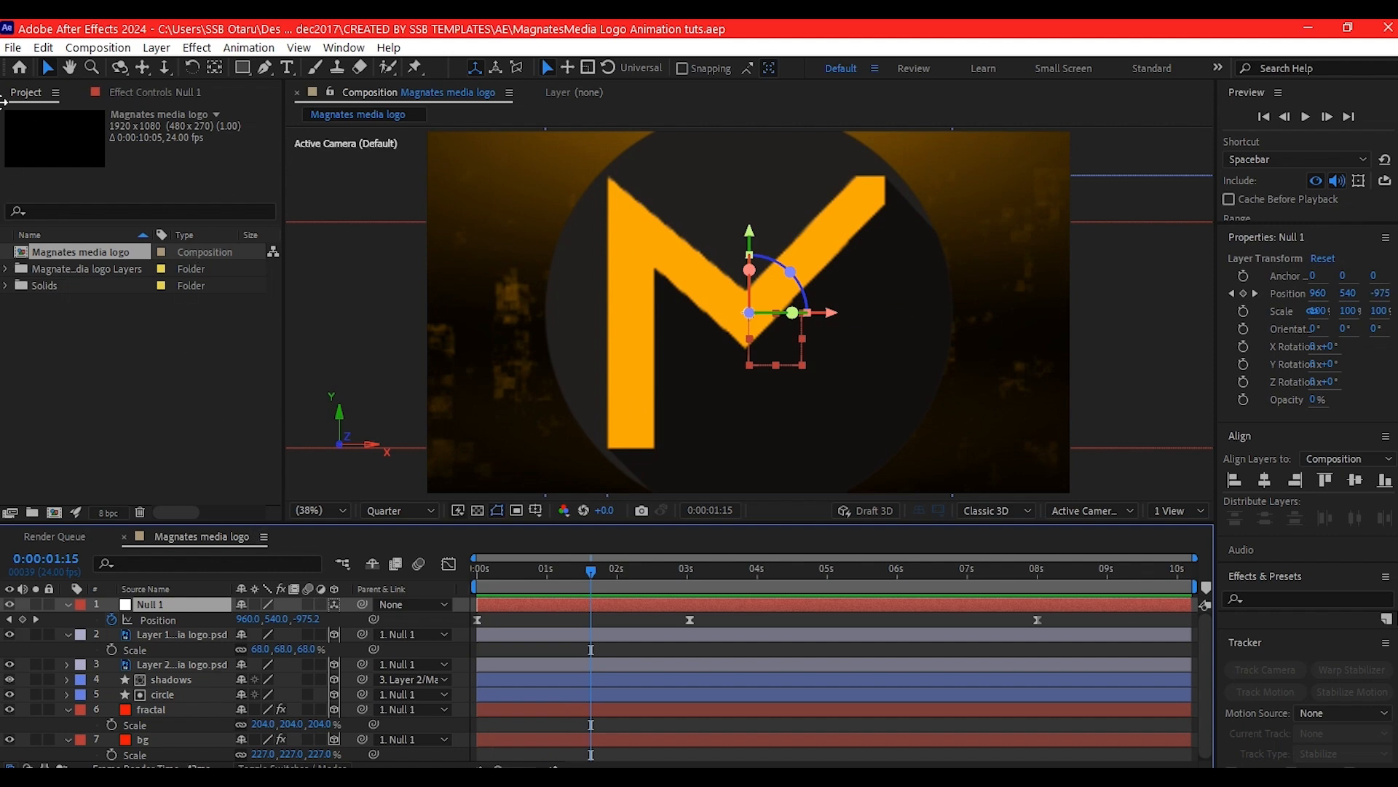
Set an Opacity keyframe at 100% on the fractal layer at 0:00:06:22.
left_click_drag(691, 574, 908, 551)
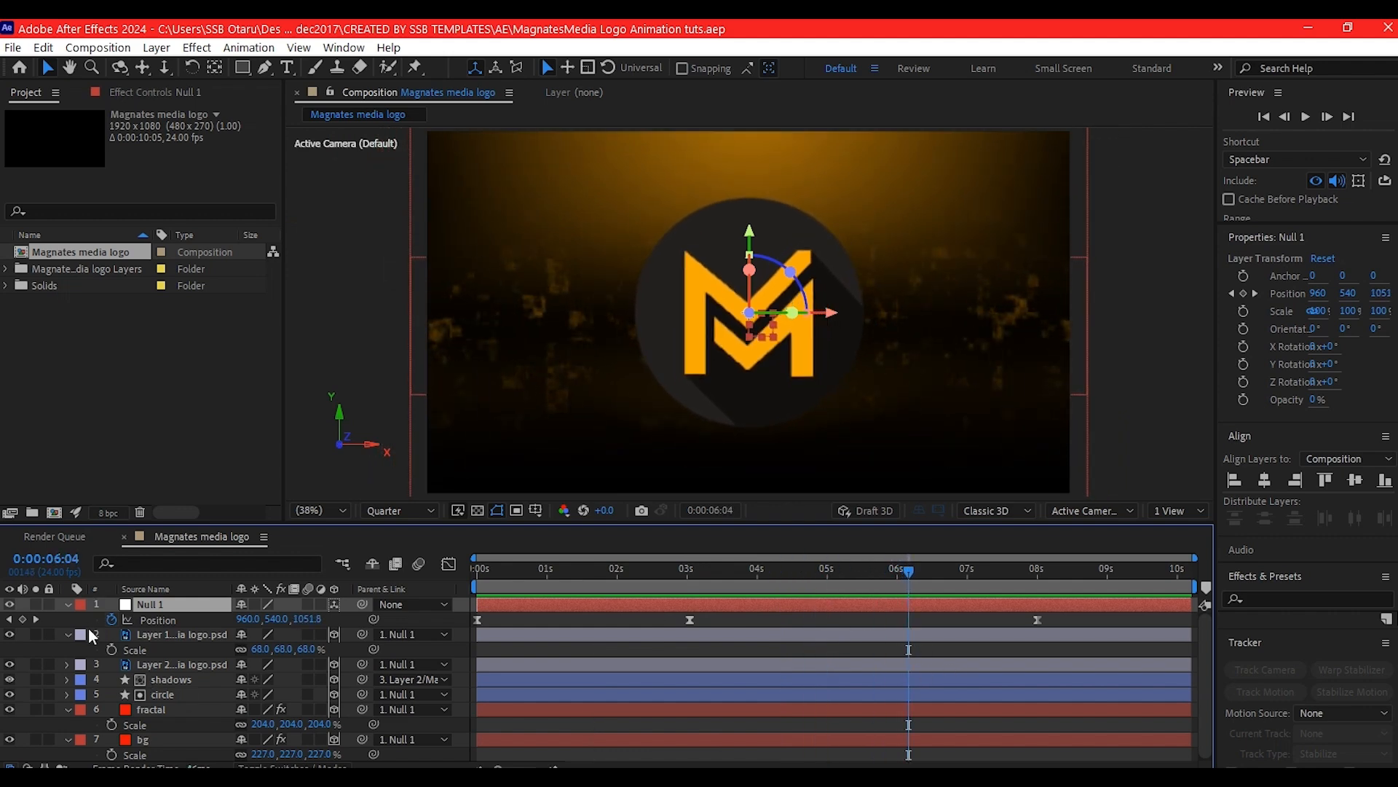
left_click(147, 739)
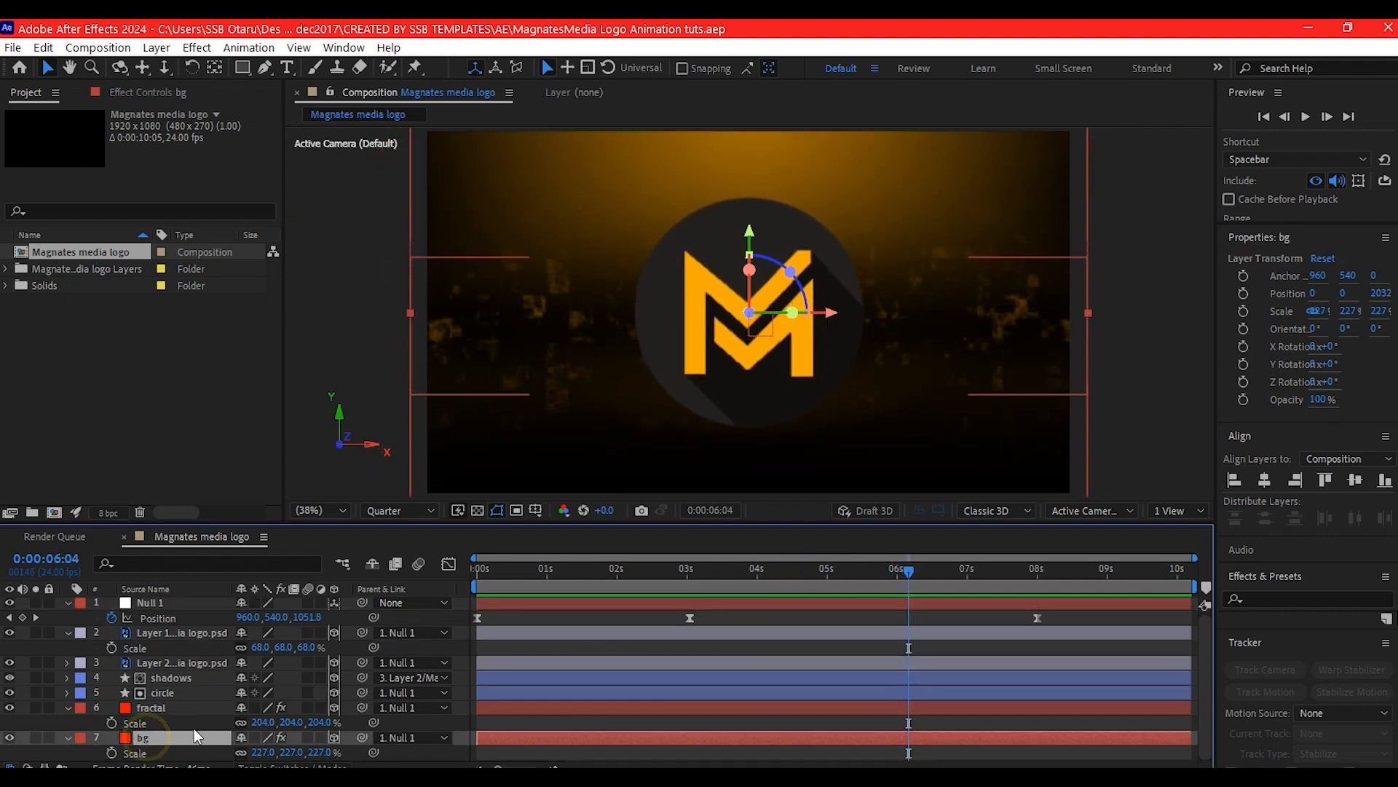
left_click(157, 707)
key("t")
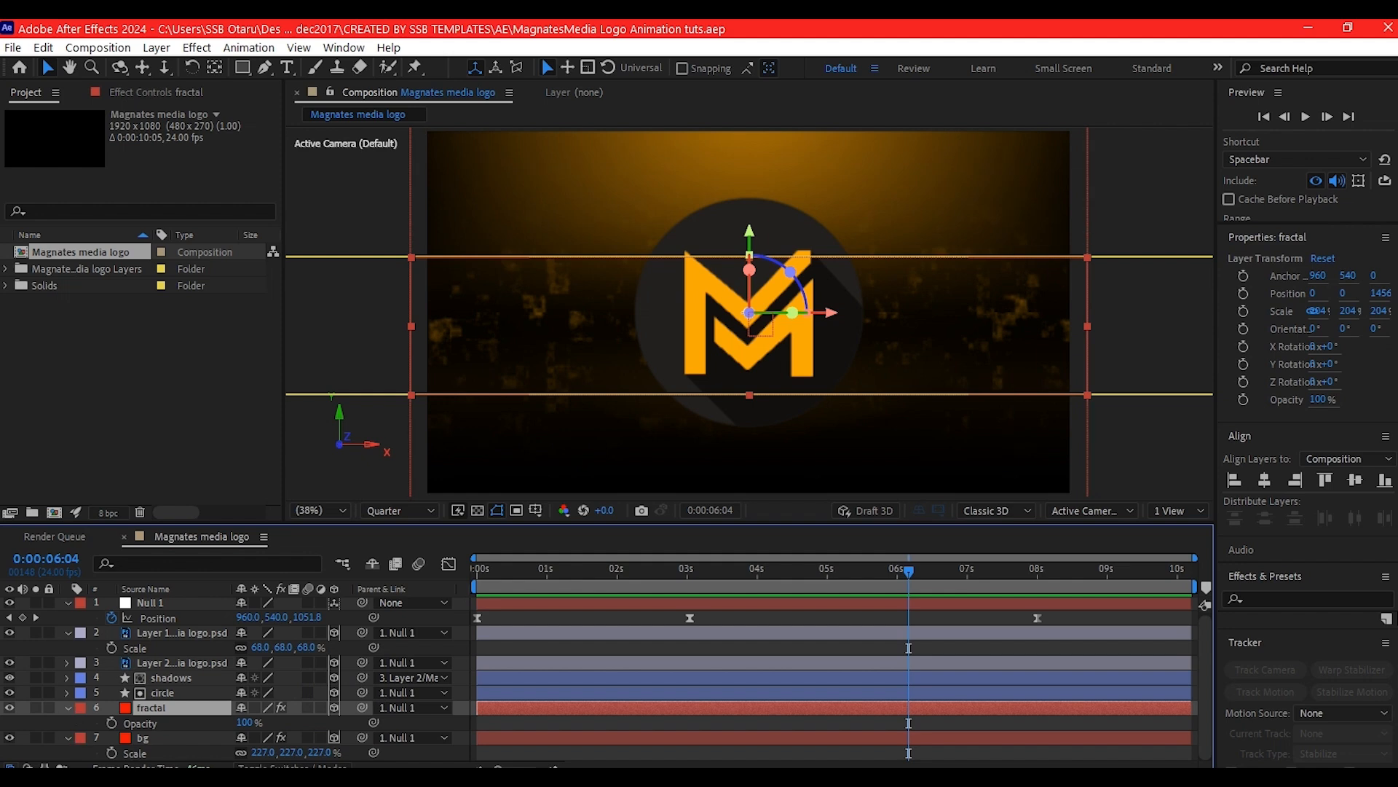
left_click_drag(971, 570, 962, 579)
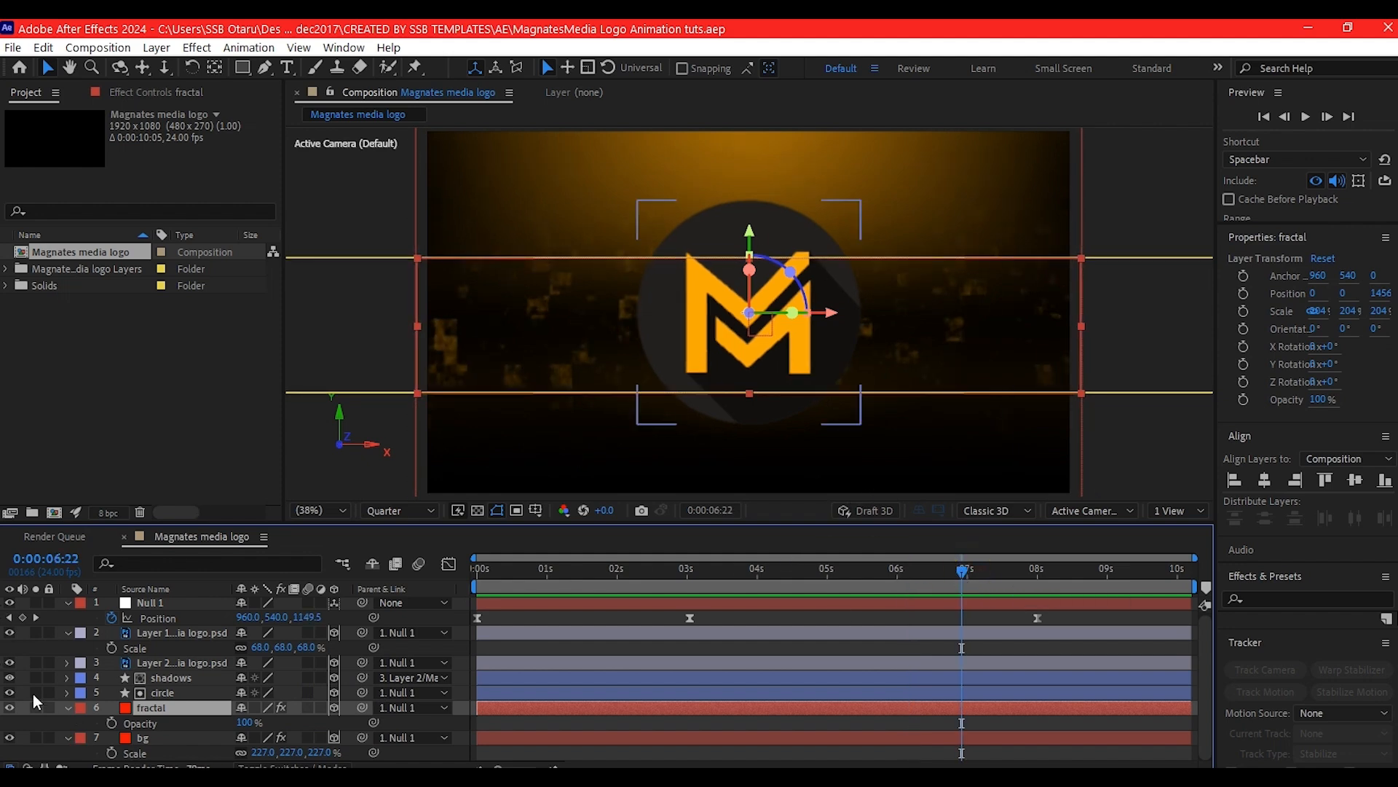
key("t")
left_click(111, 723)
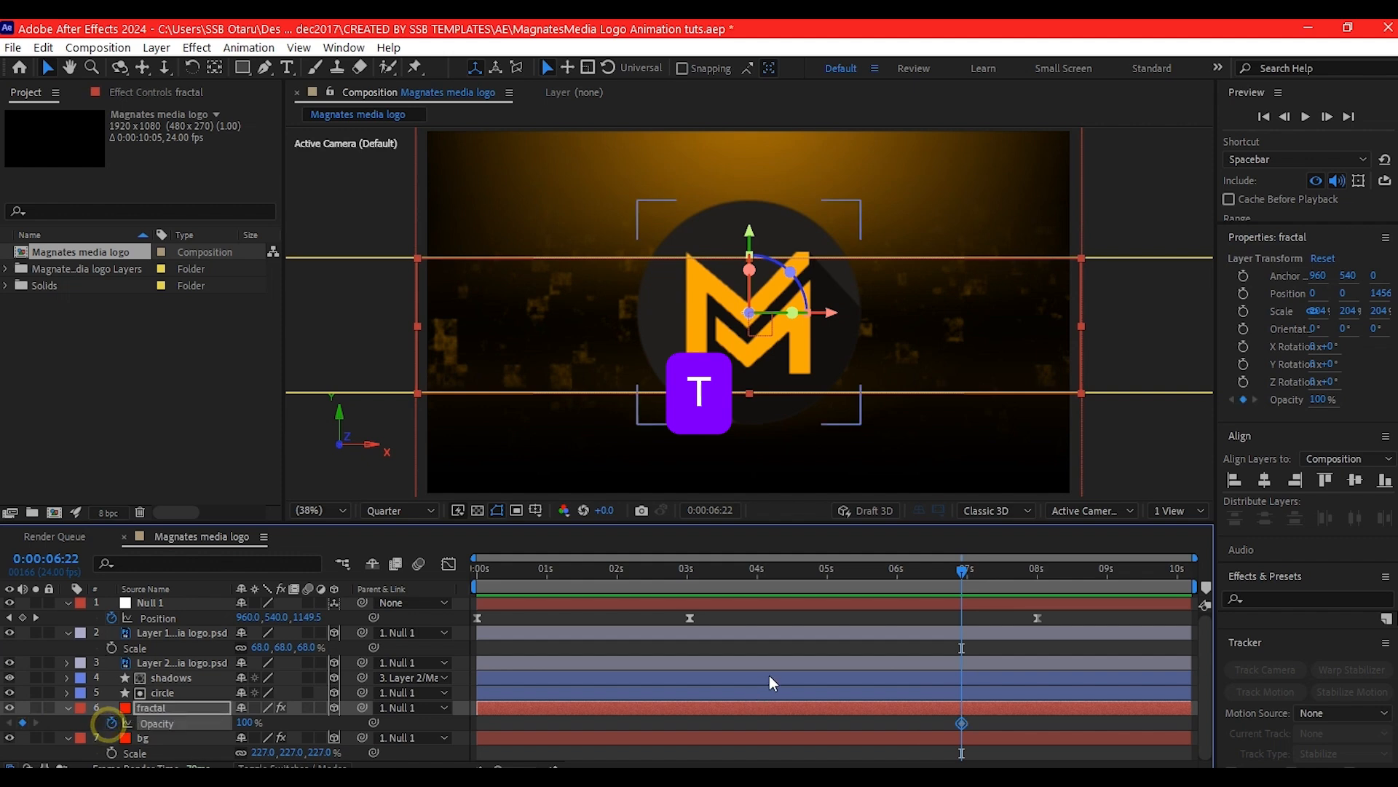
Keyframe the fractal layer's Opacity at 0% at 0:00:09:05 so the fractal background fades out.
left_click(1109, 568)
left_click_drag(1109, 569, 1123, 564)
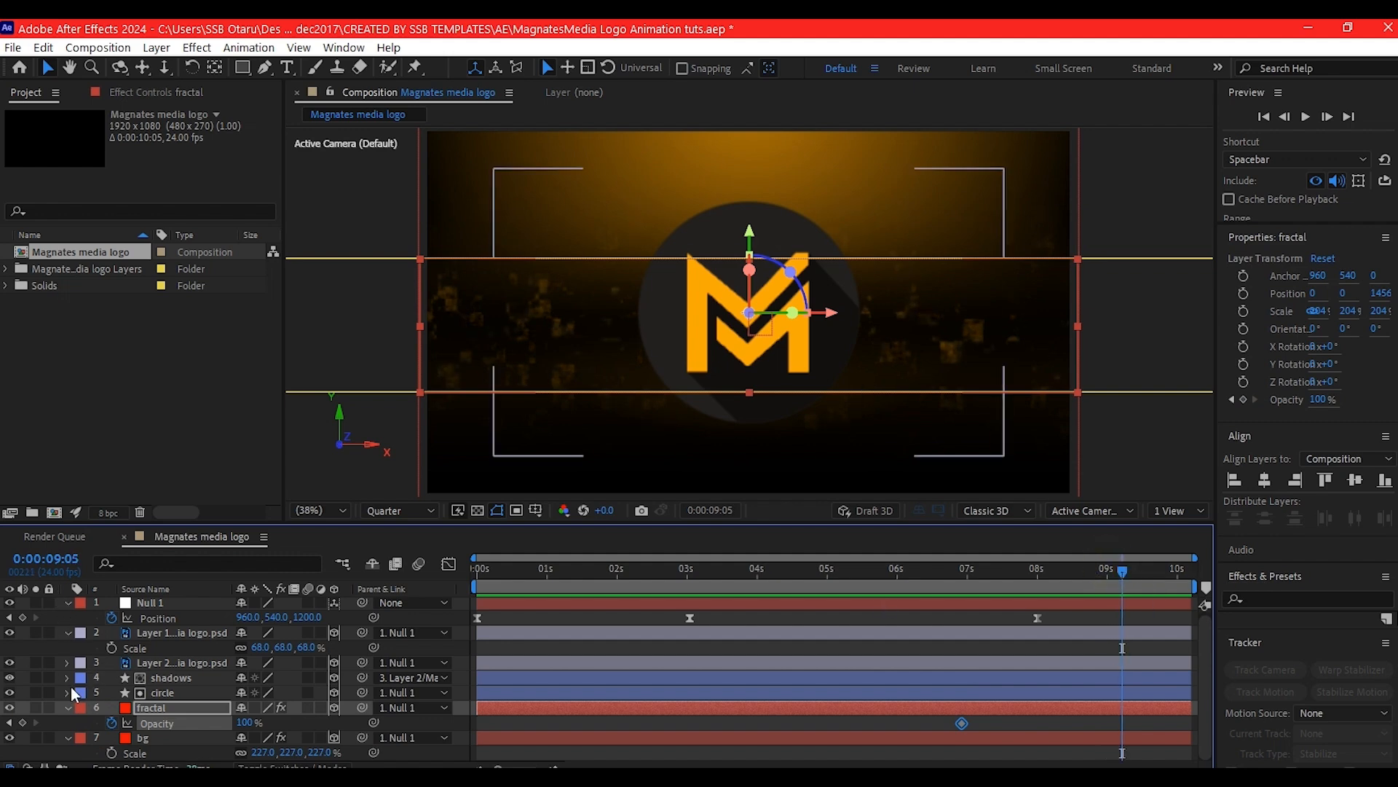
left_click(245, 721)
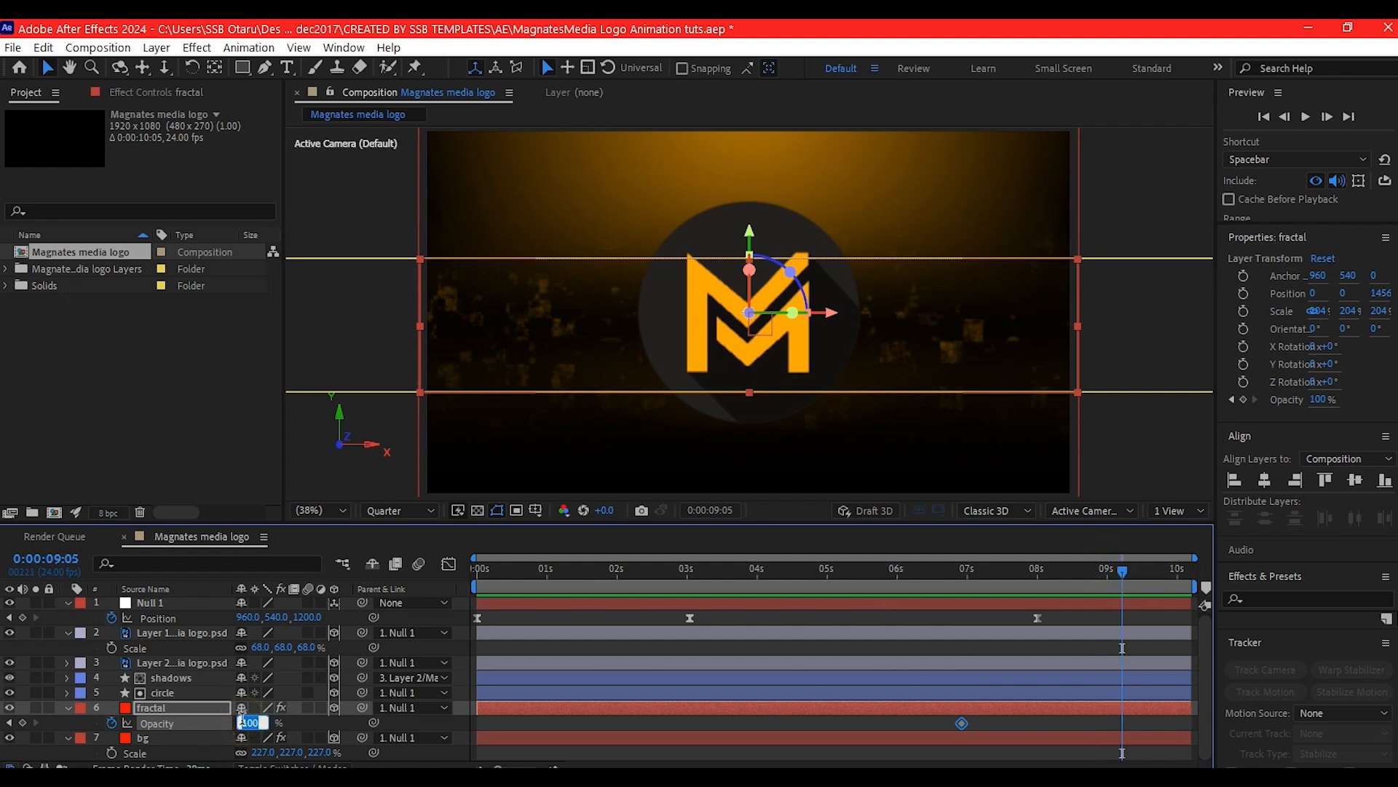
type("0")
key("Return")
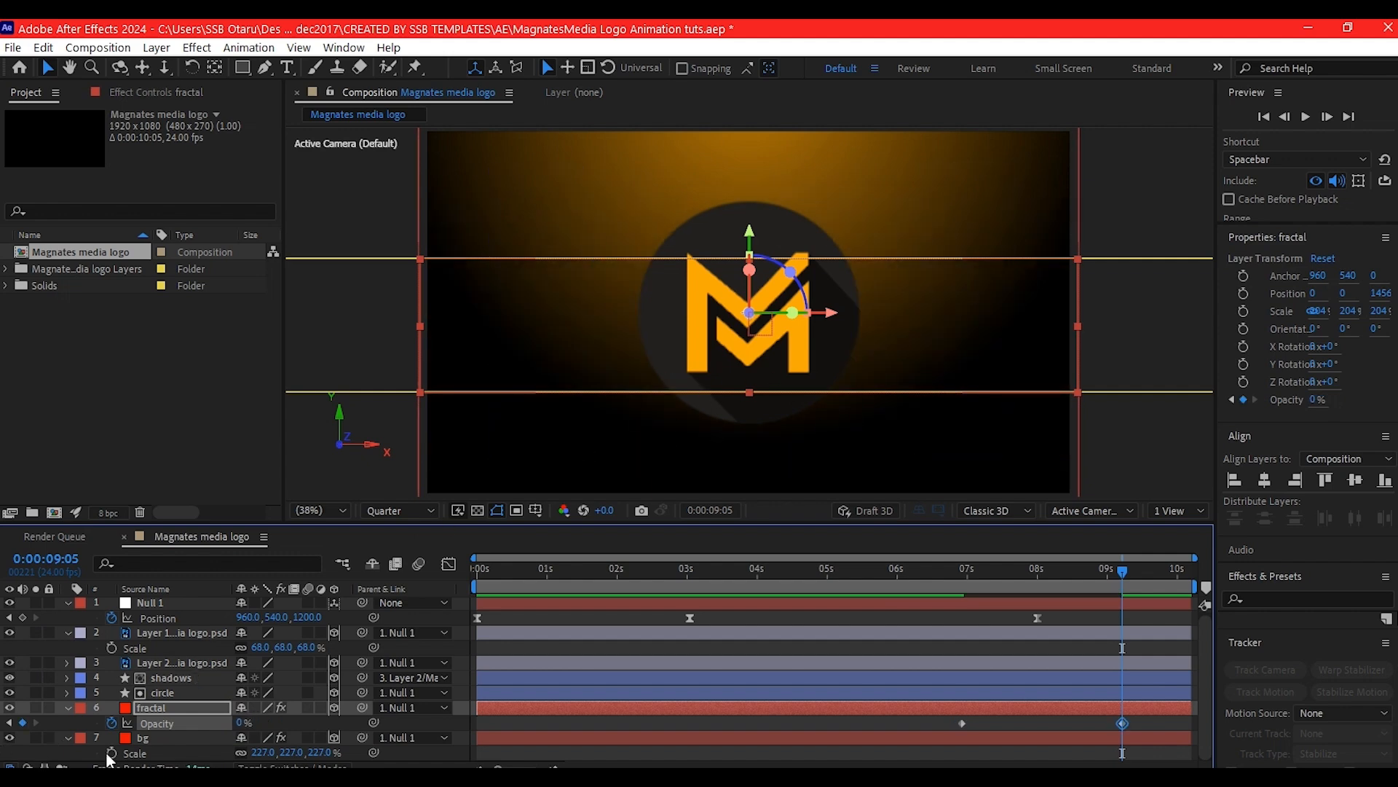
Duplicate the circle layer and set the copy's fill to None.
left_click(169, 693)
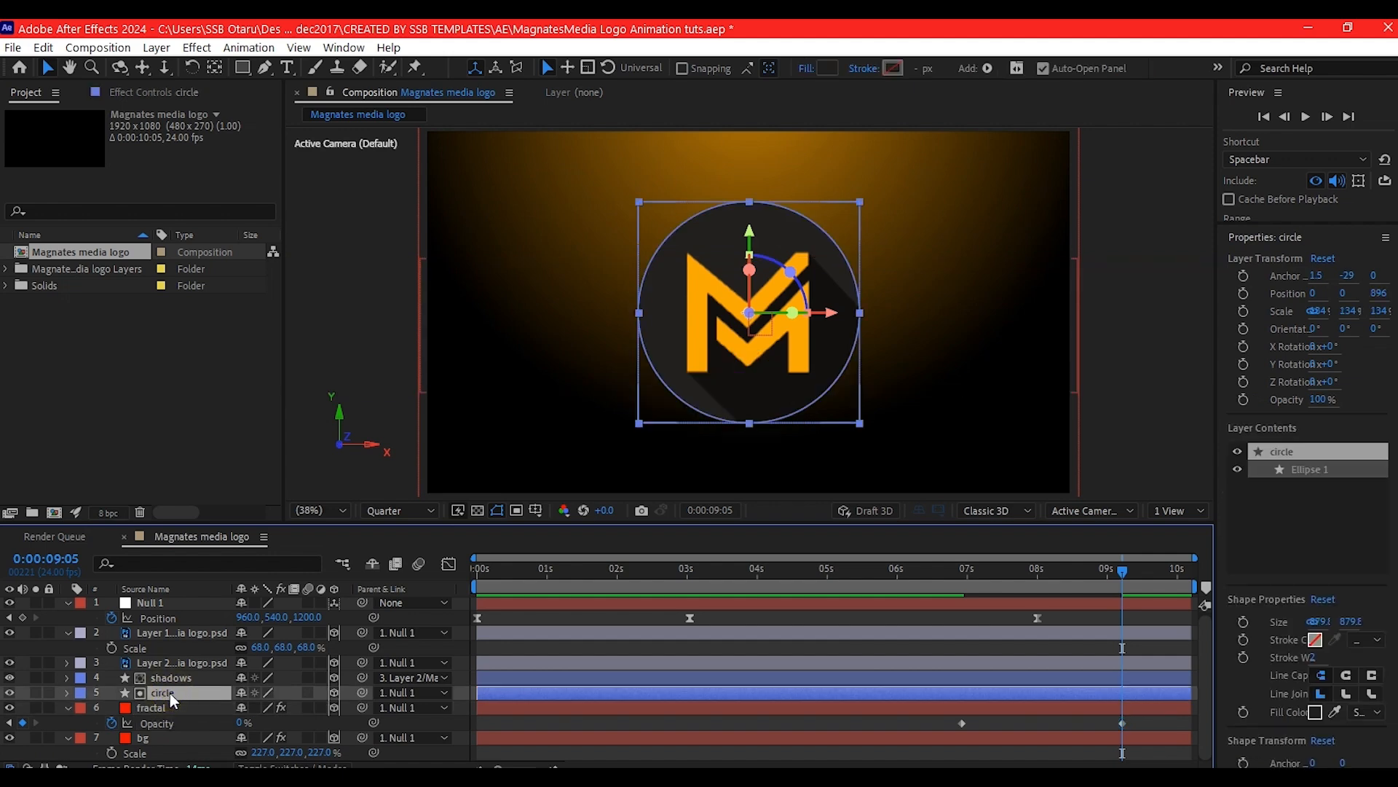
key("ctrl+d")
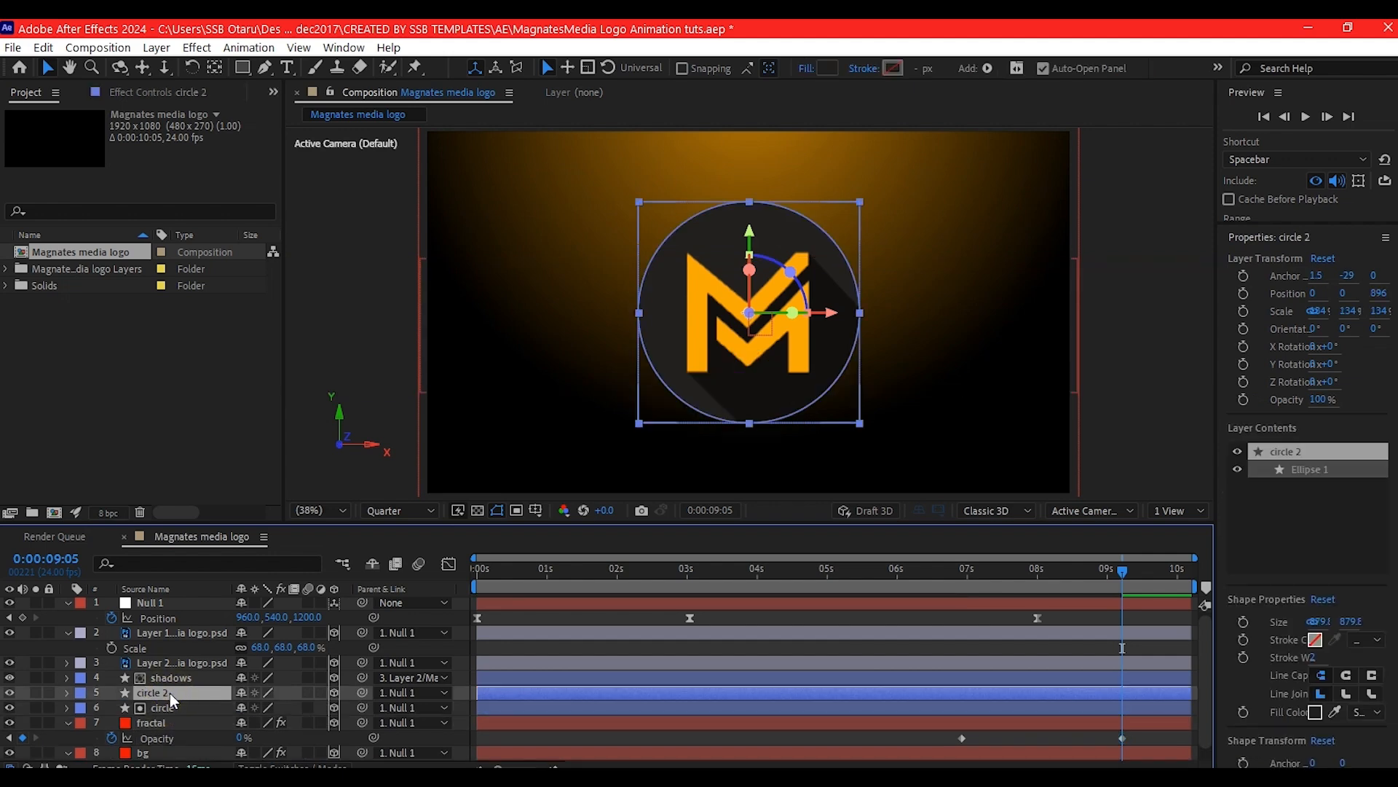
left_click(803, 71)
left_click(611, 355)
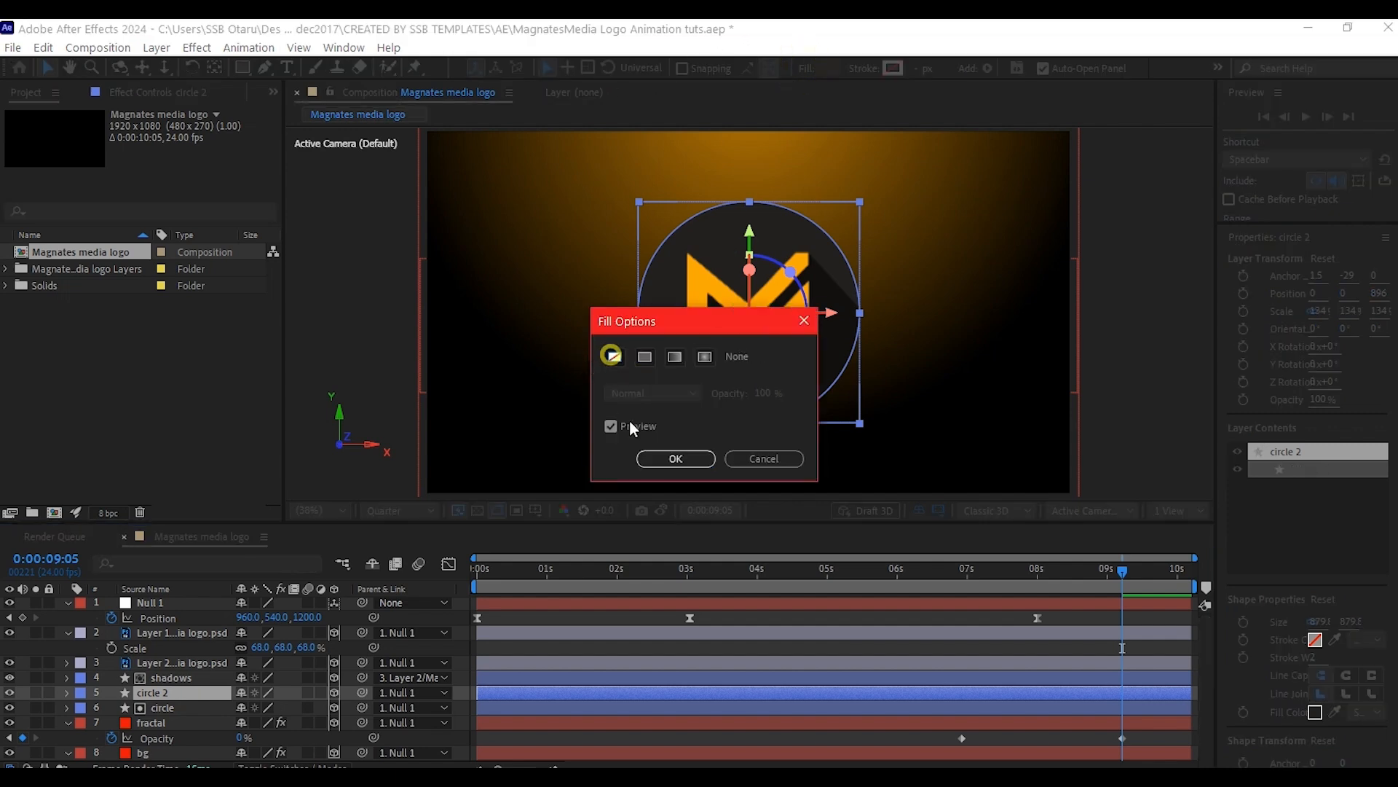
left_click(659, 458)
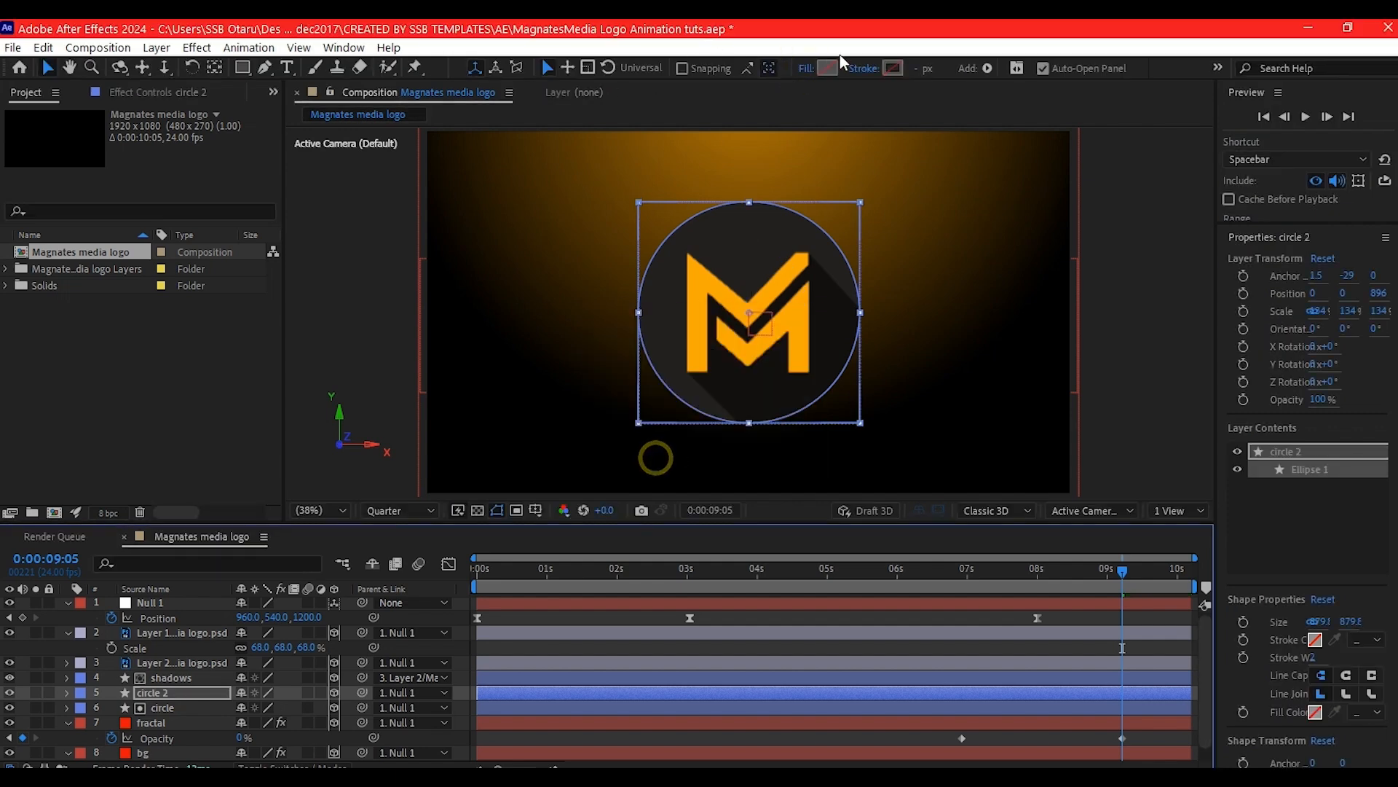
Give the circle 2 layer a light orange stroke, colour FCD58C, with a width of 3 px.
left_click(893, 67)
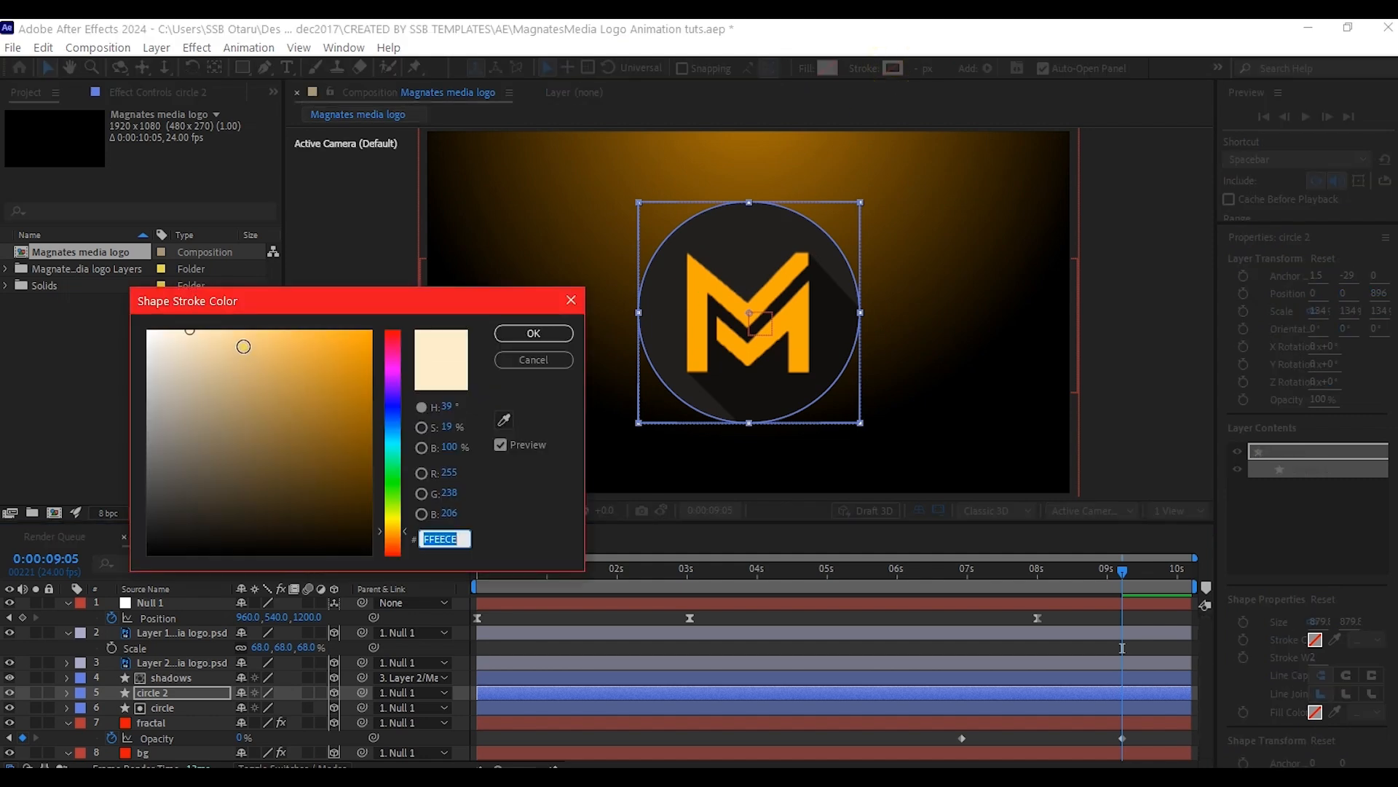
left_click(243, 332)
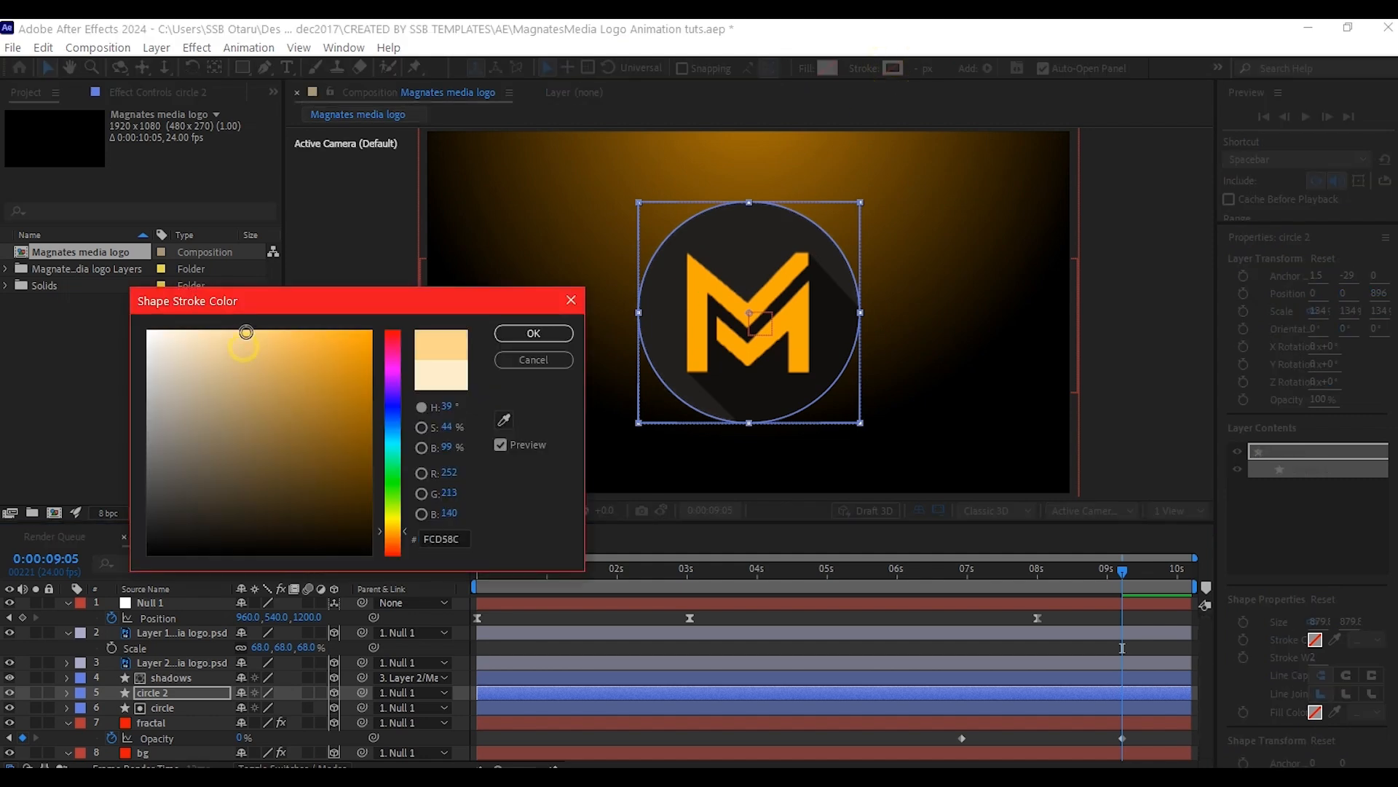
left_click(534, 333)
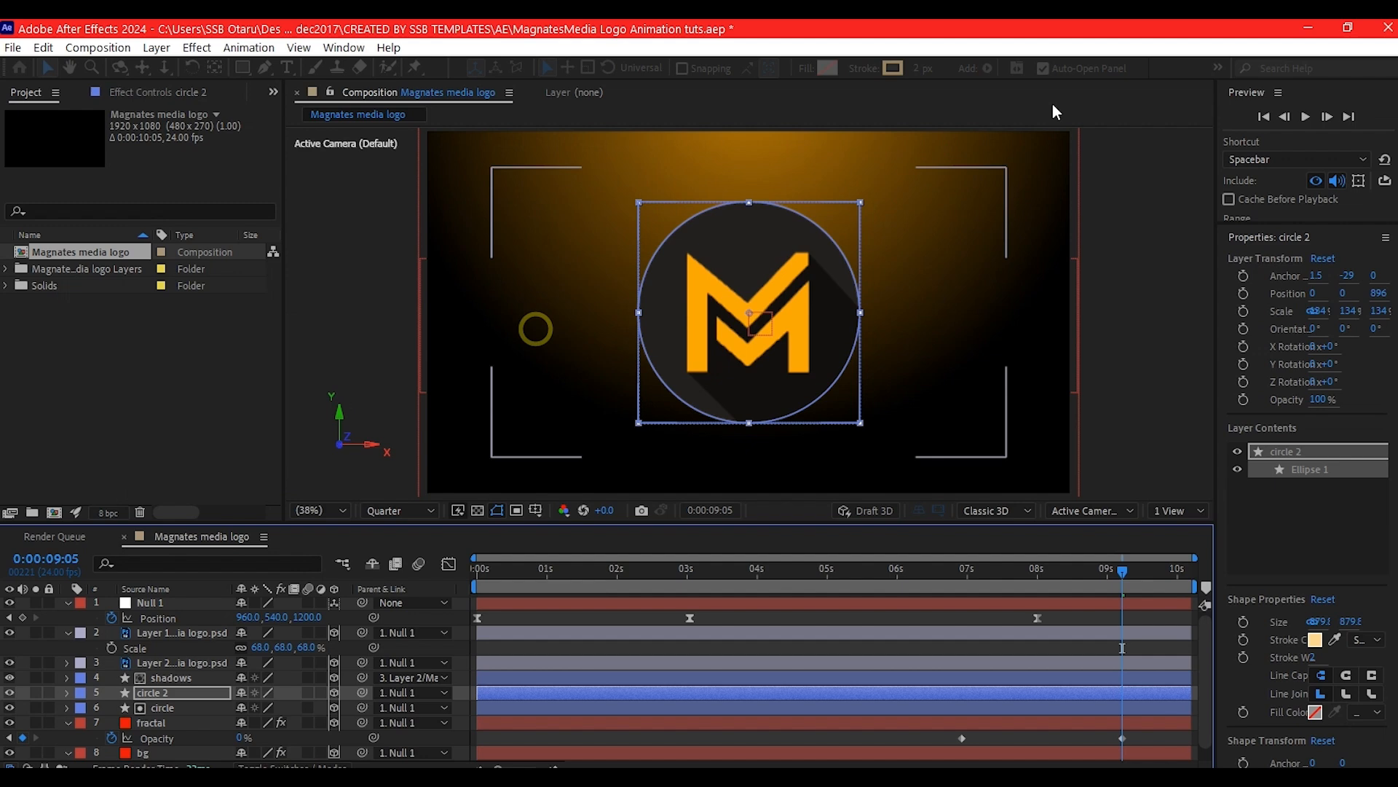
left_click(920, 69)
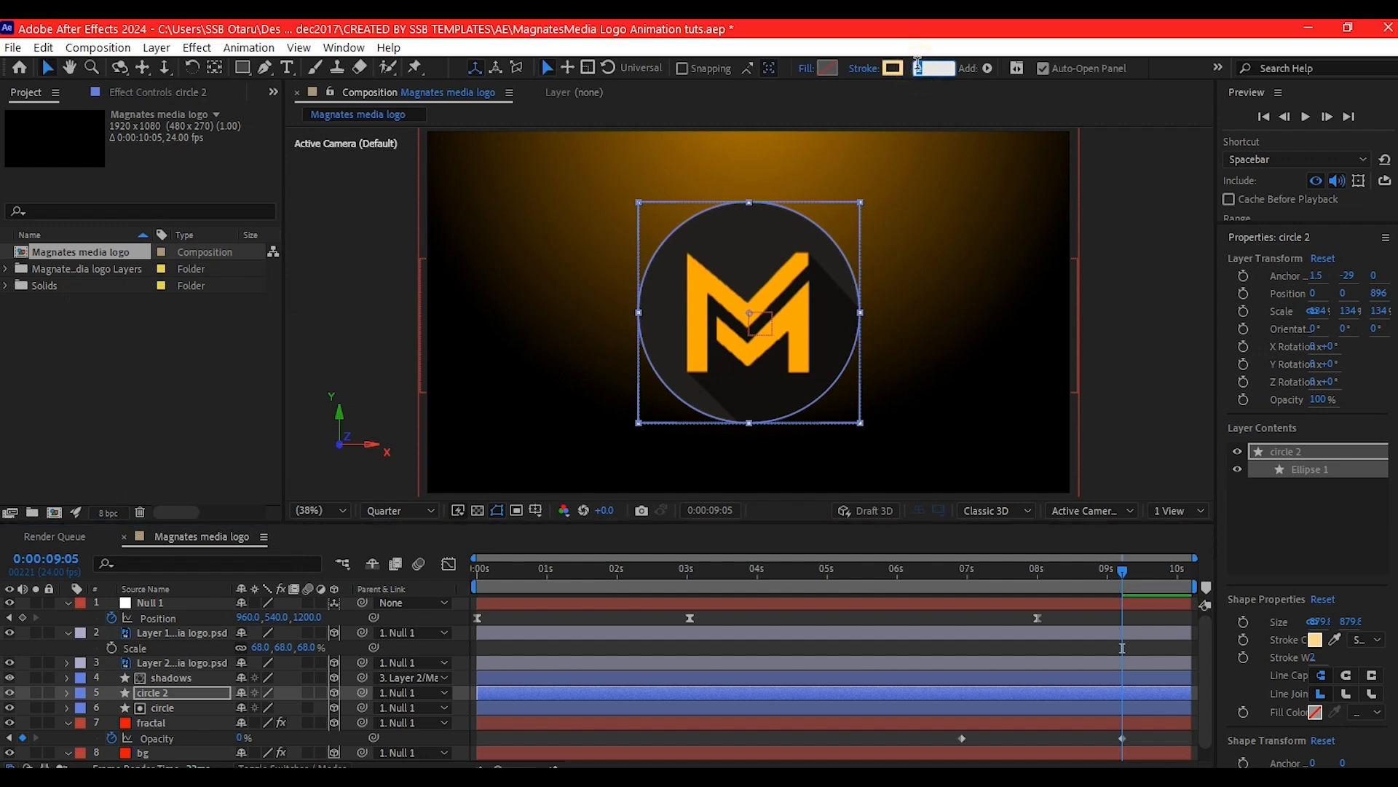
key("Return")
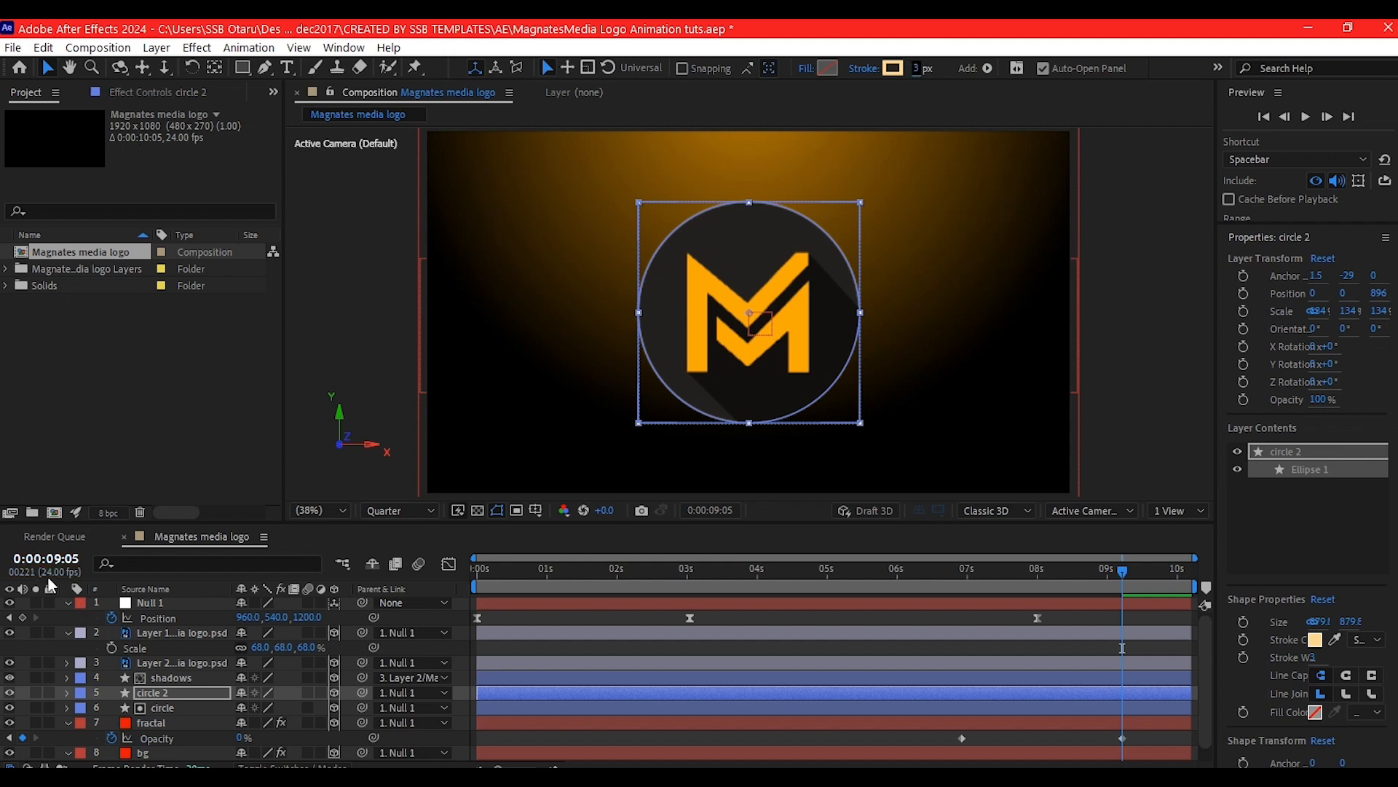
Apply a Glow effect to circle 2, duplicate the effect, and adjust the second glow's radius.
key("ctrl+space")
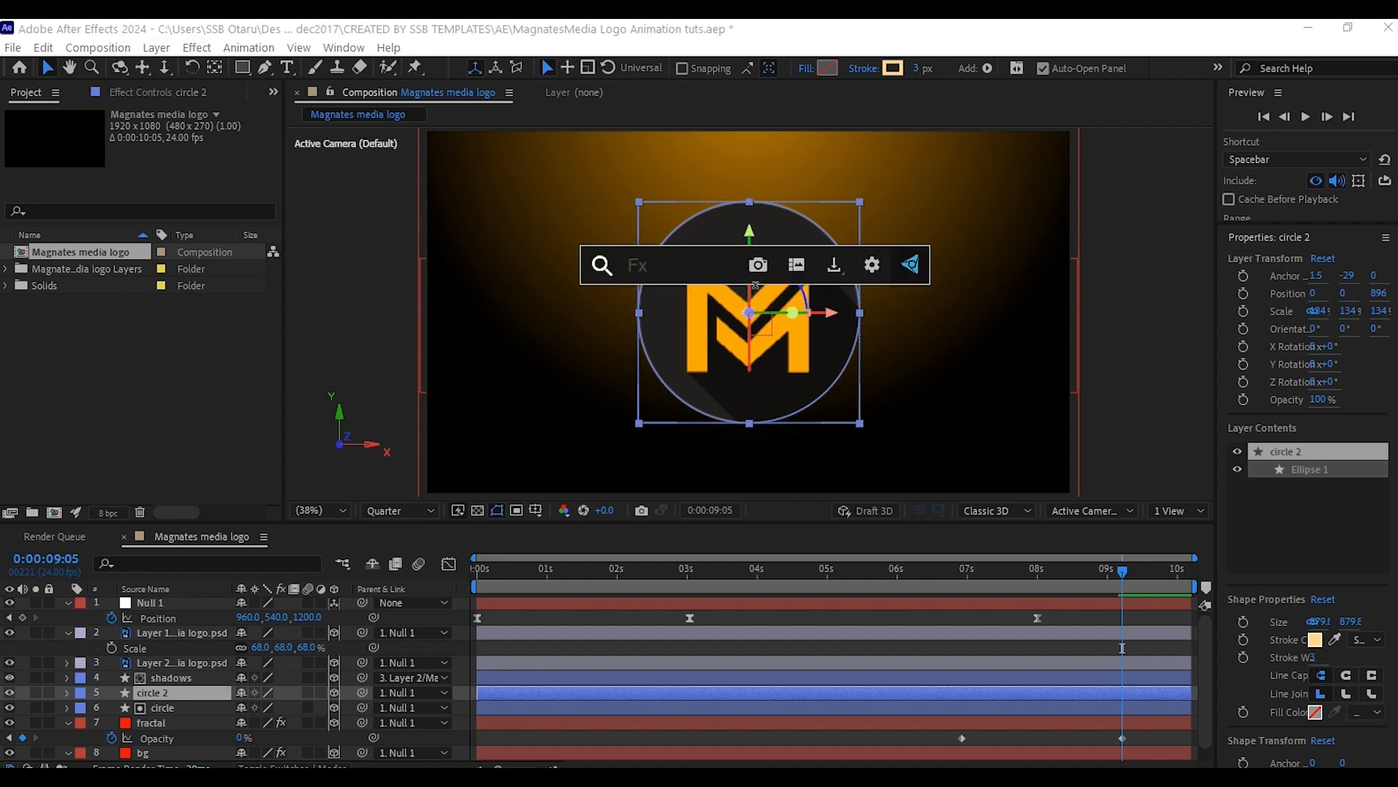
type("glow")
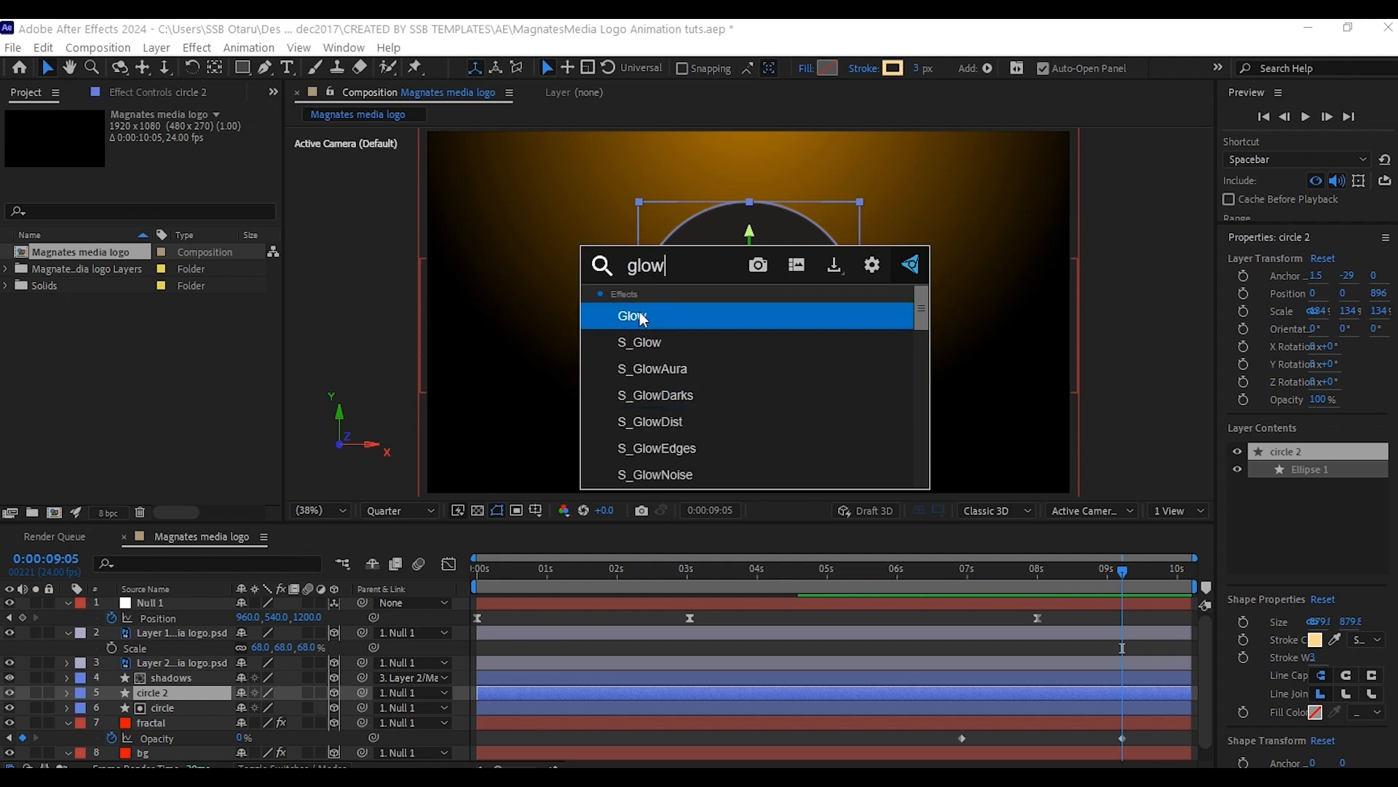
left_click(640, 317)
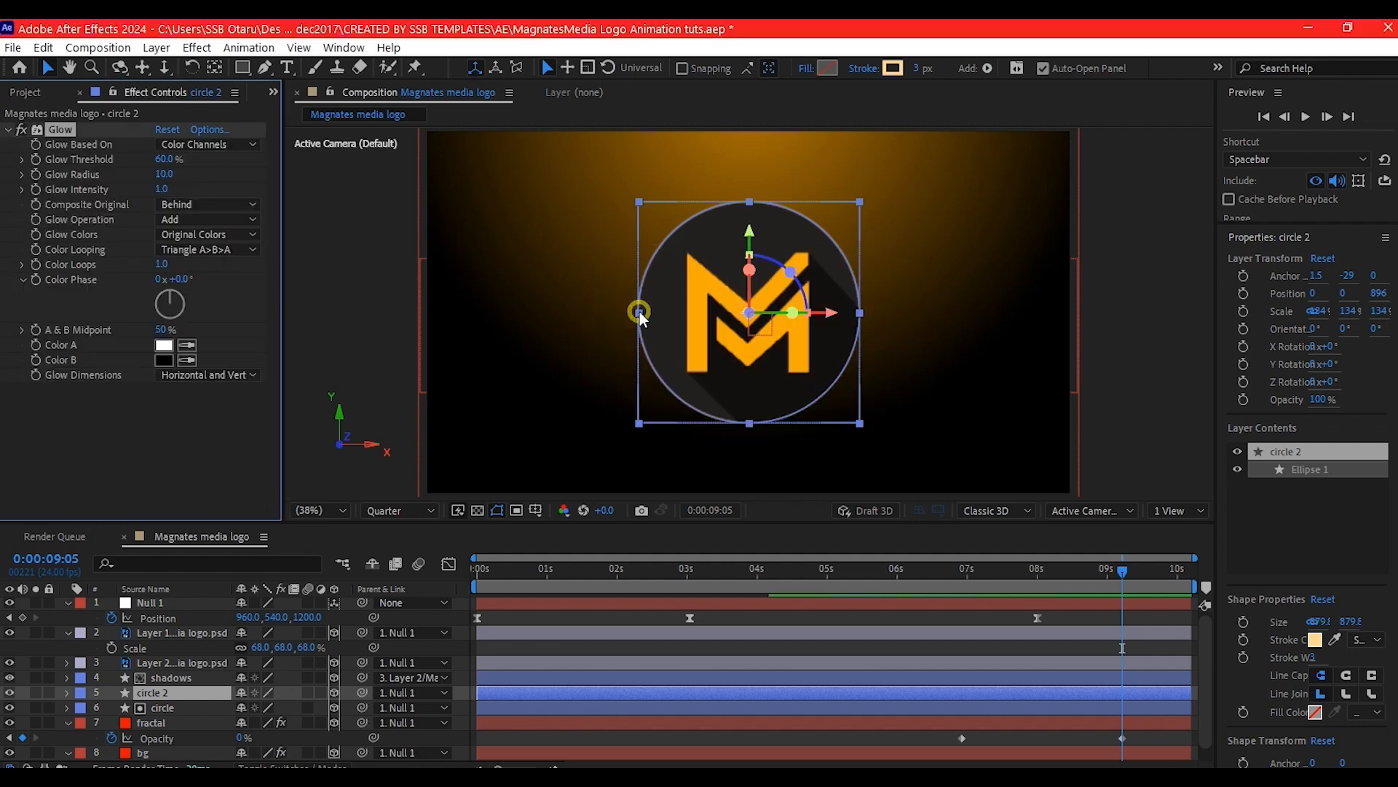
left_click(7, 130)
key("ctrl+d")
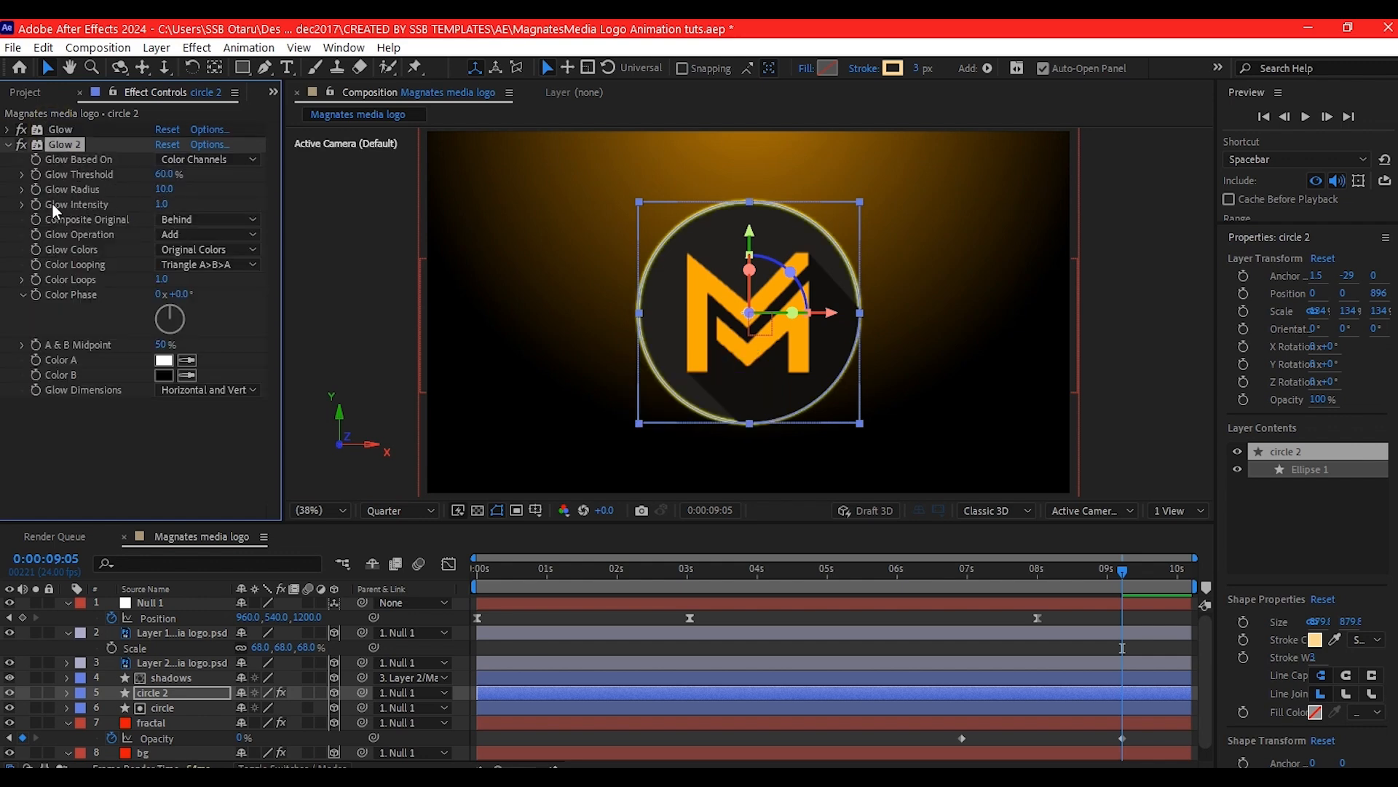
left_click(165, 189)
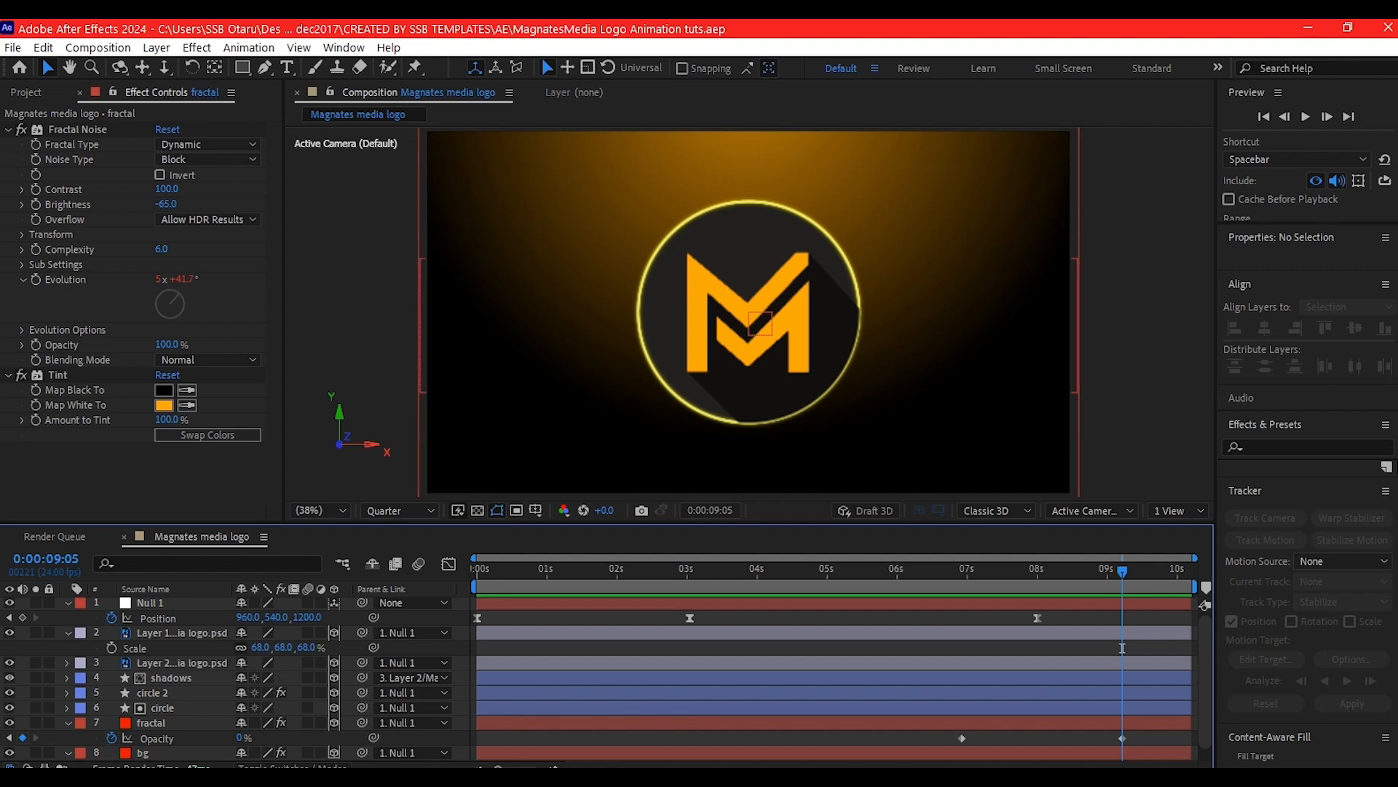
Bring the Particles video from the Assets folder into the Magnates media logo composition.
mouse_move(535, 776)
left_click(535, 735)
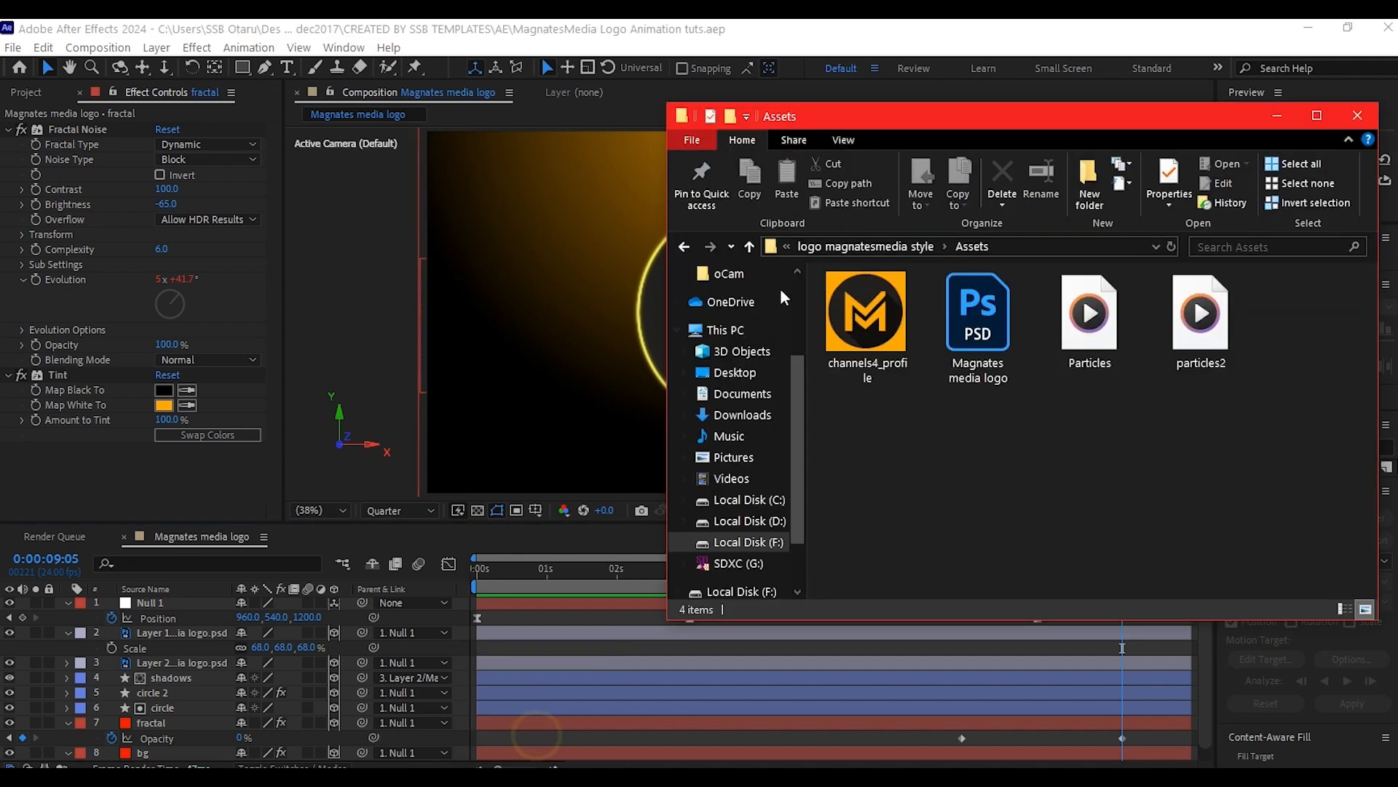
left_click_drag(1092, 327, 186, 683)
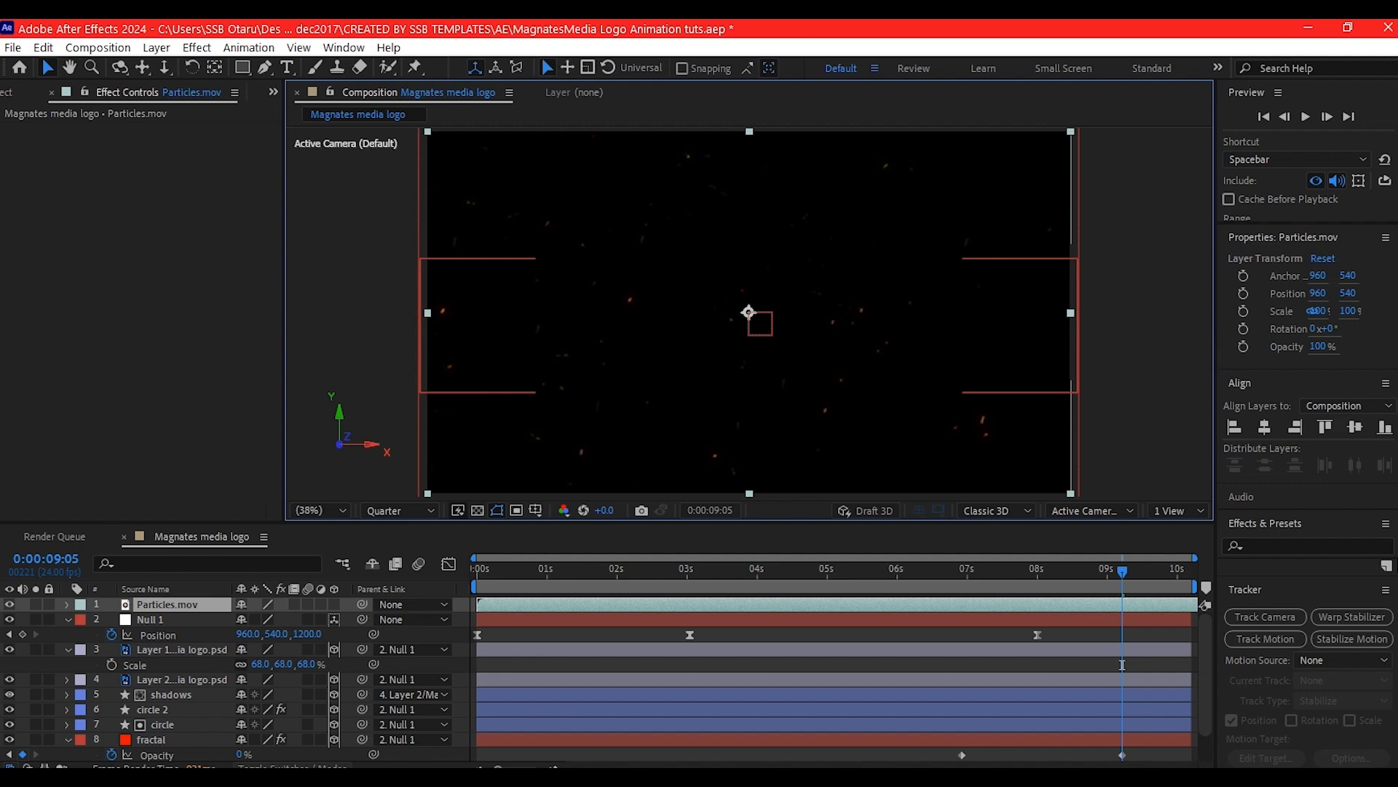
Set the Particles.mov layer's blending mode to Screen and place it between the circle and fractal layers.
left_click(291, 766)
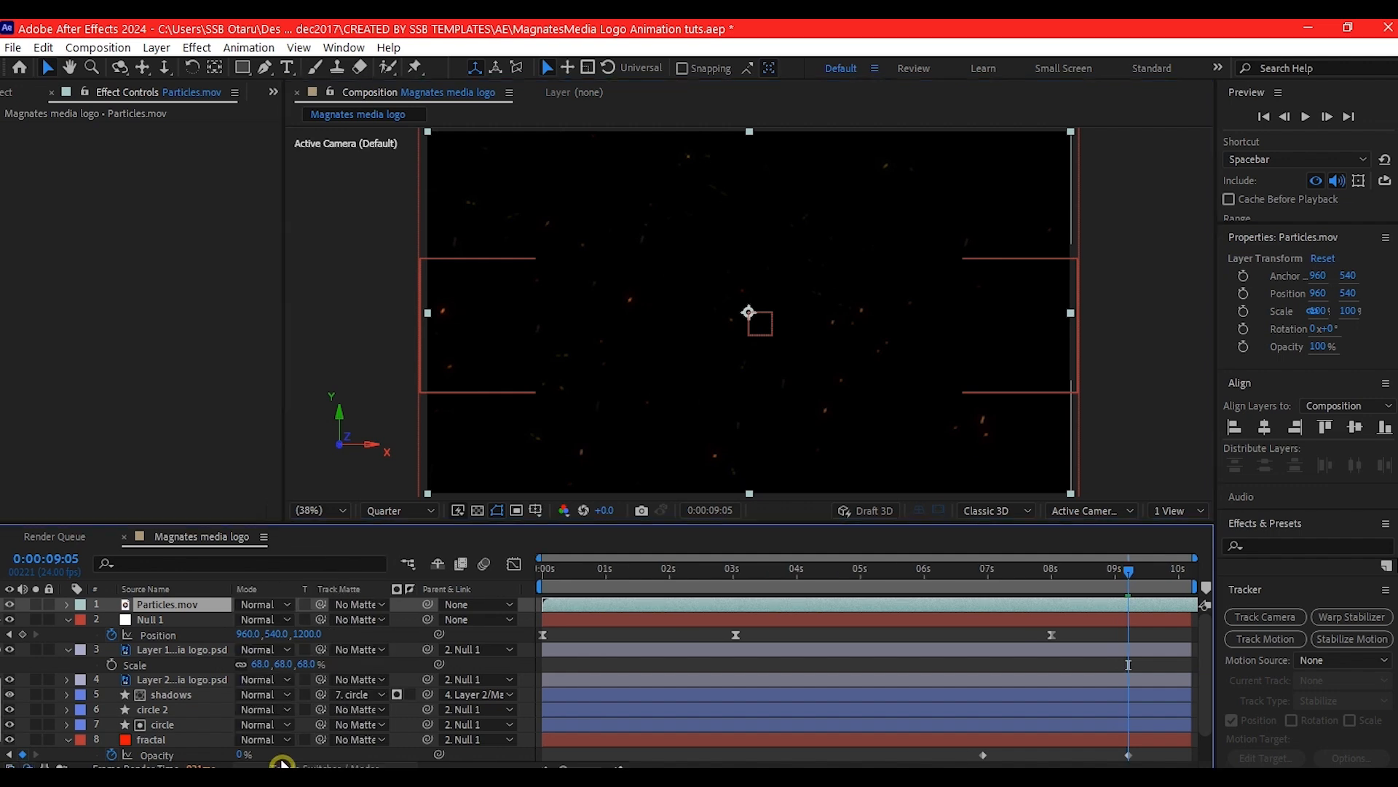
left_click(263, 605)
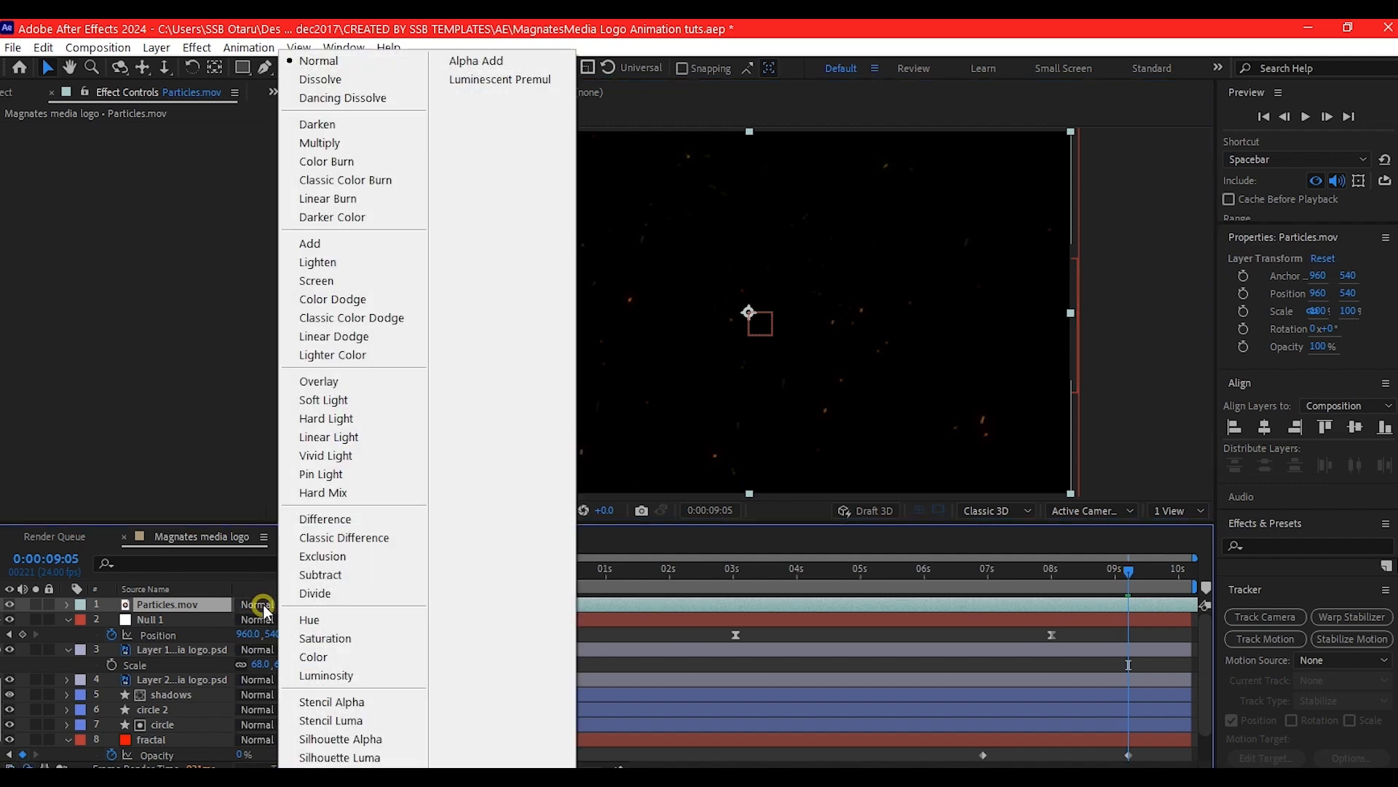
left_click(316, 281)
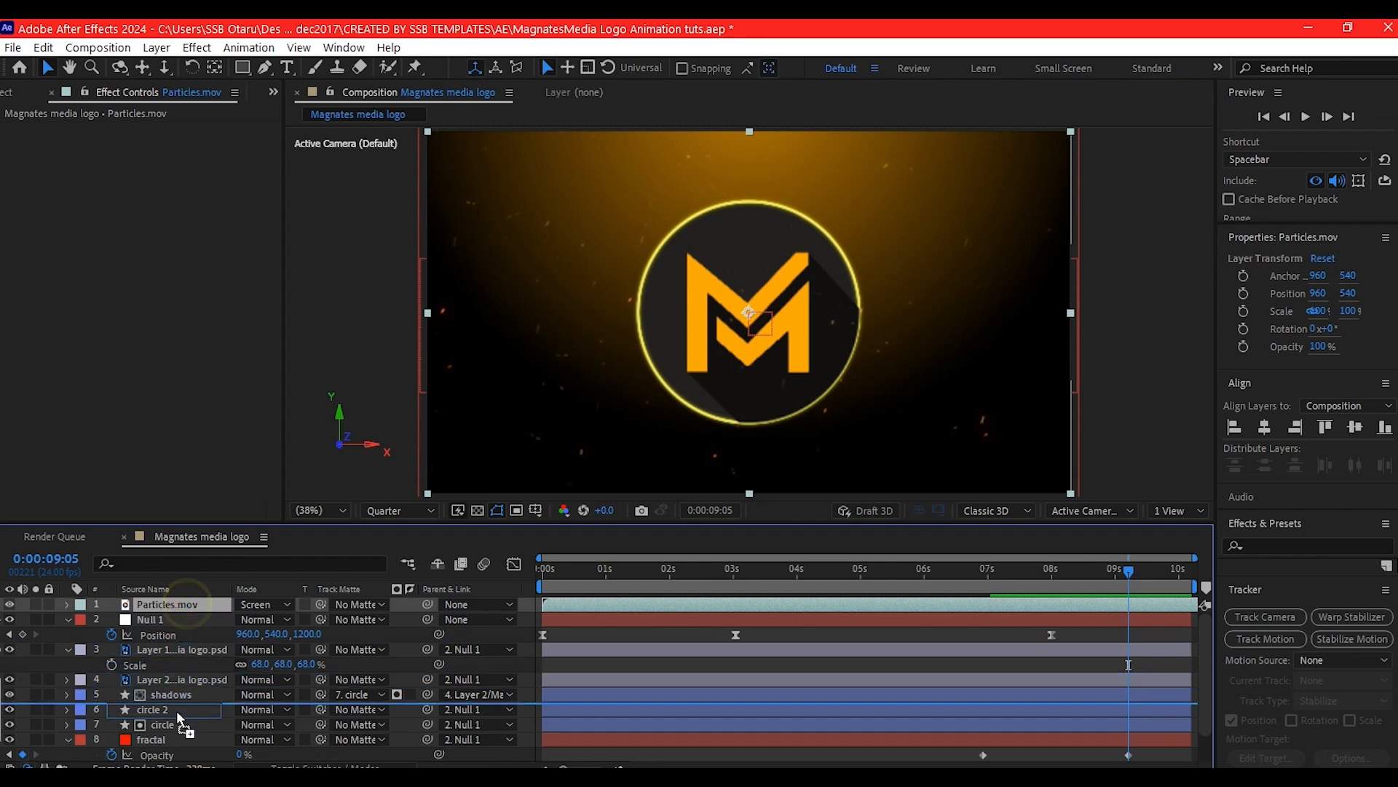
left_click_drag(182, 748, 194, 720)
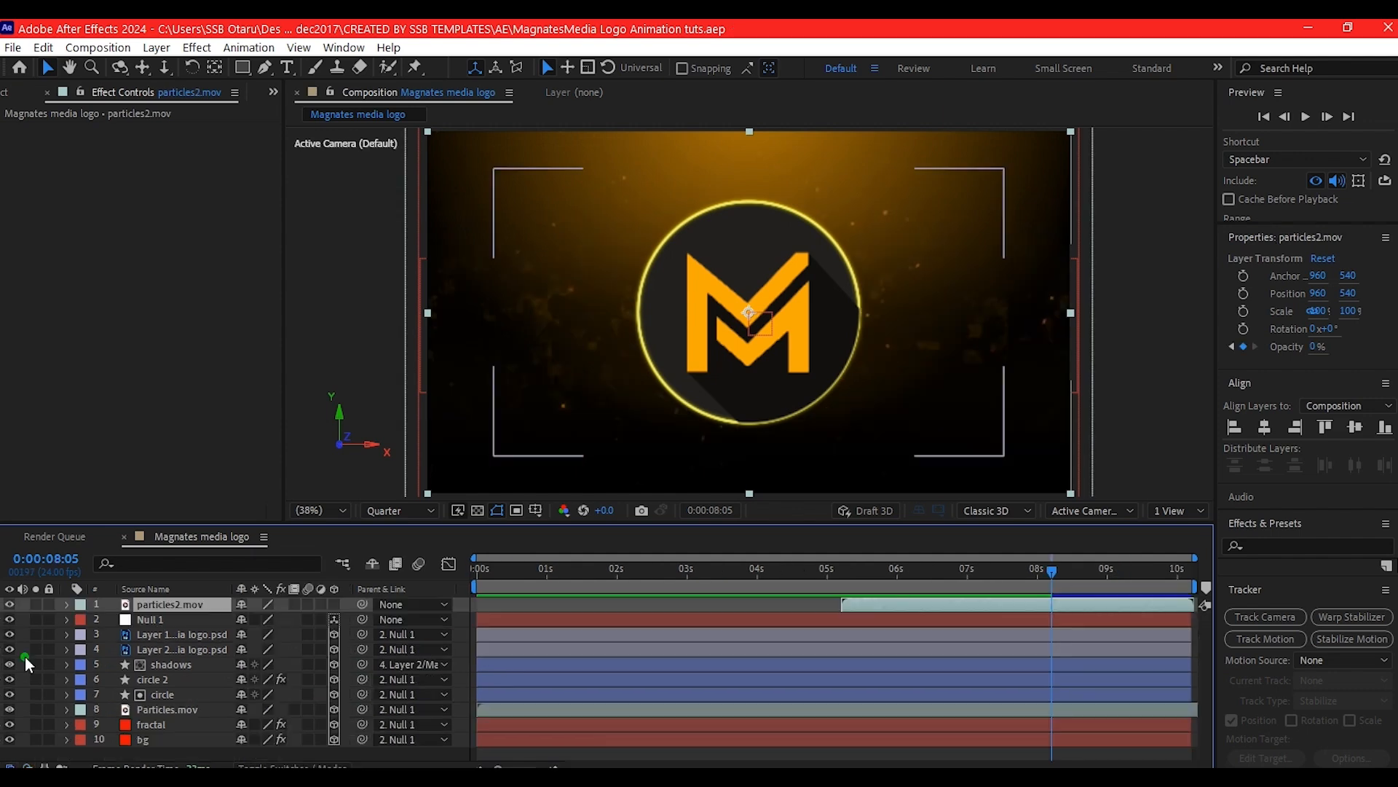
Create a new adjustment layer above all the other layers and duplicate it twice.
right_click(25, 657)
mouse_move(73, 446)
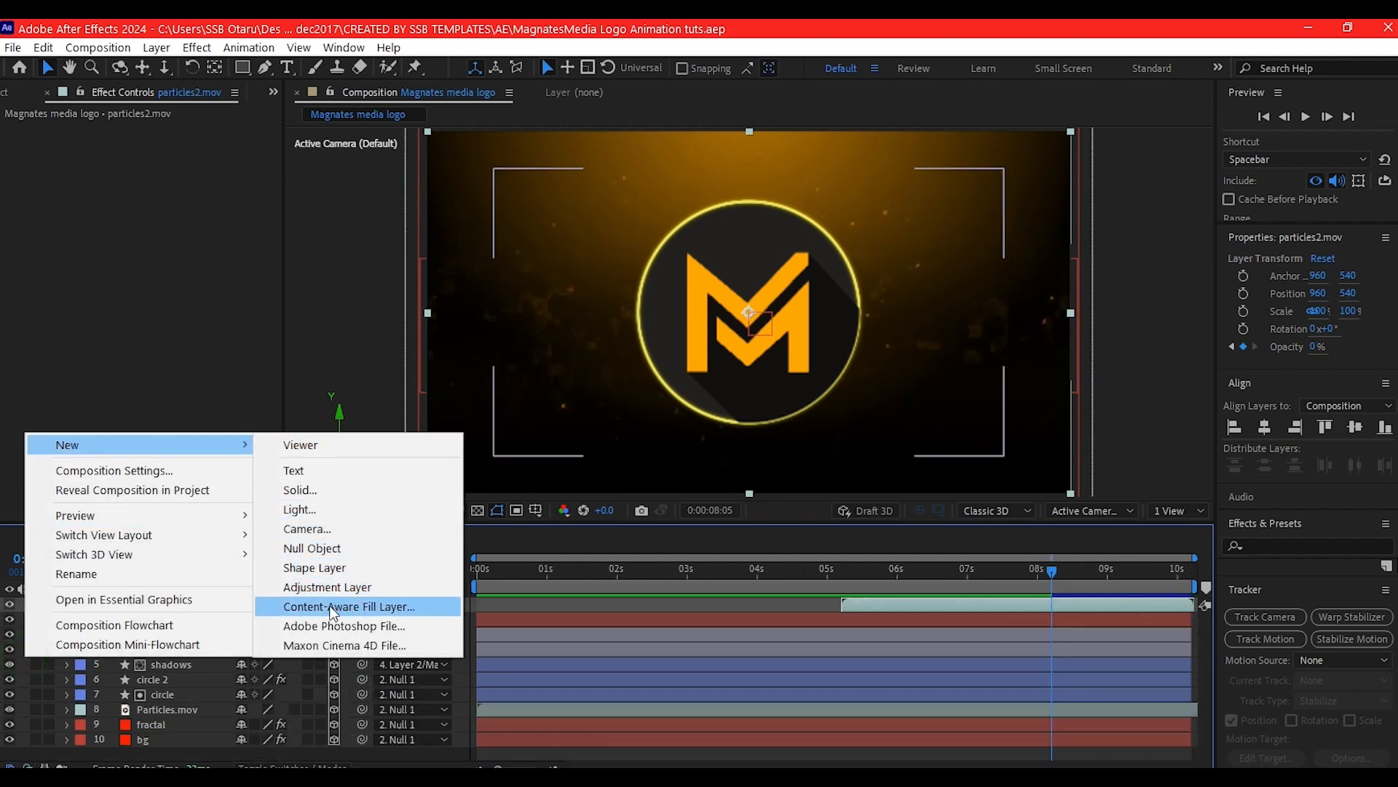
left_click(344, 587)
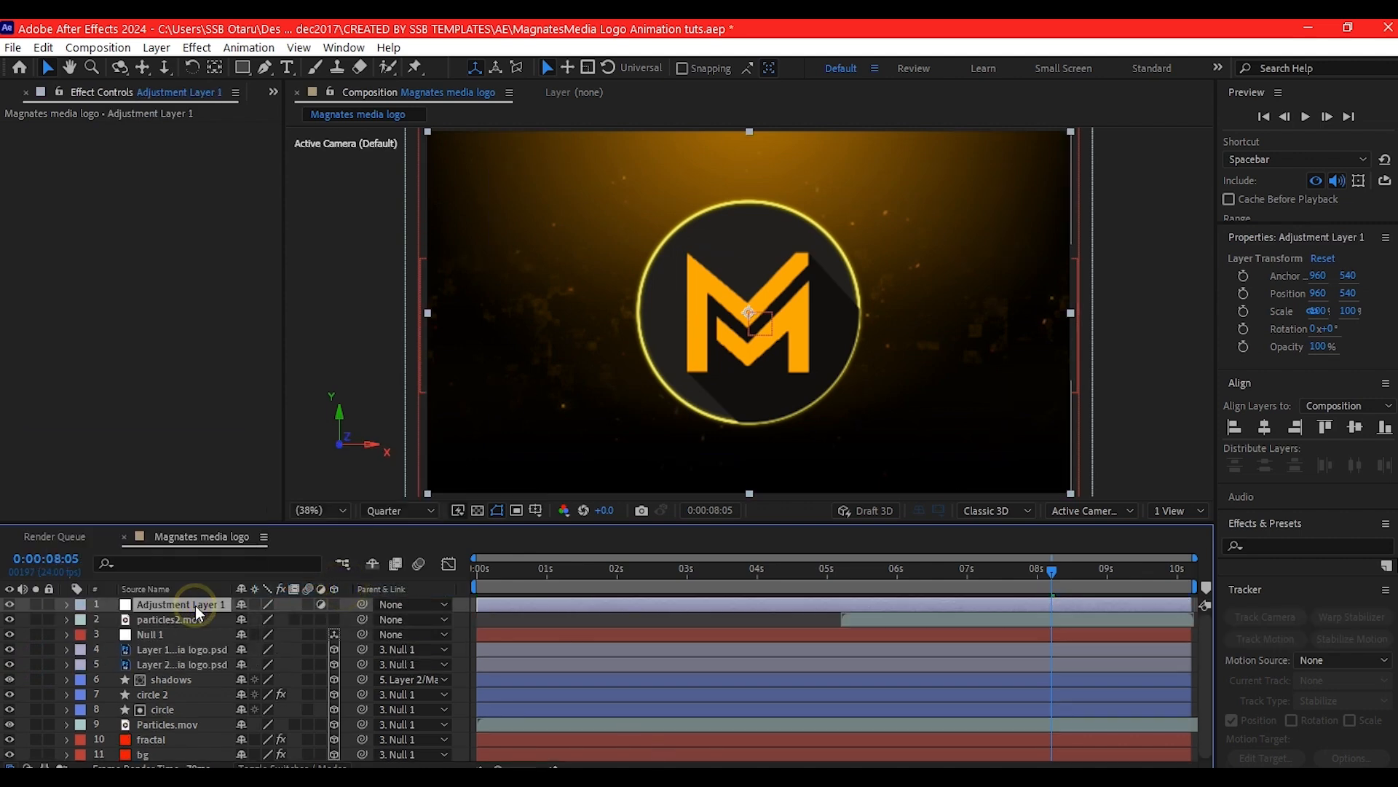
key("ctrl+d")
key("ctrl+d")
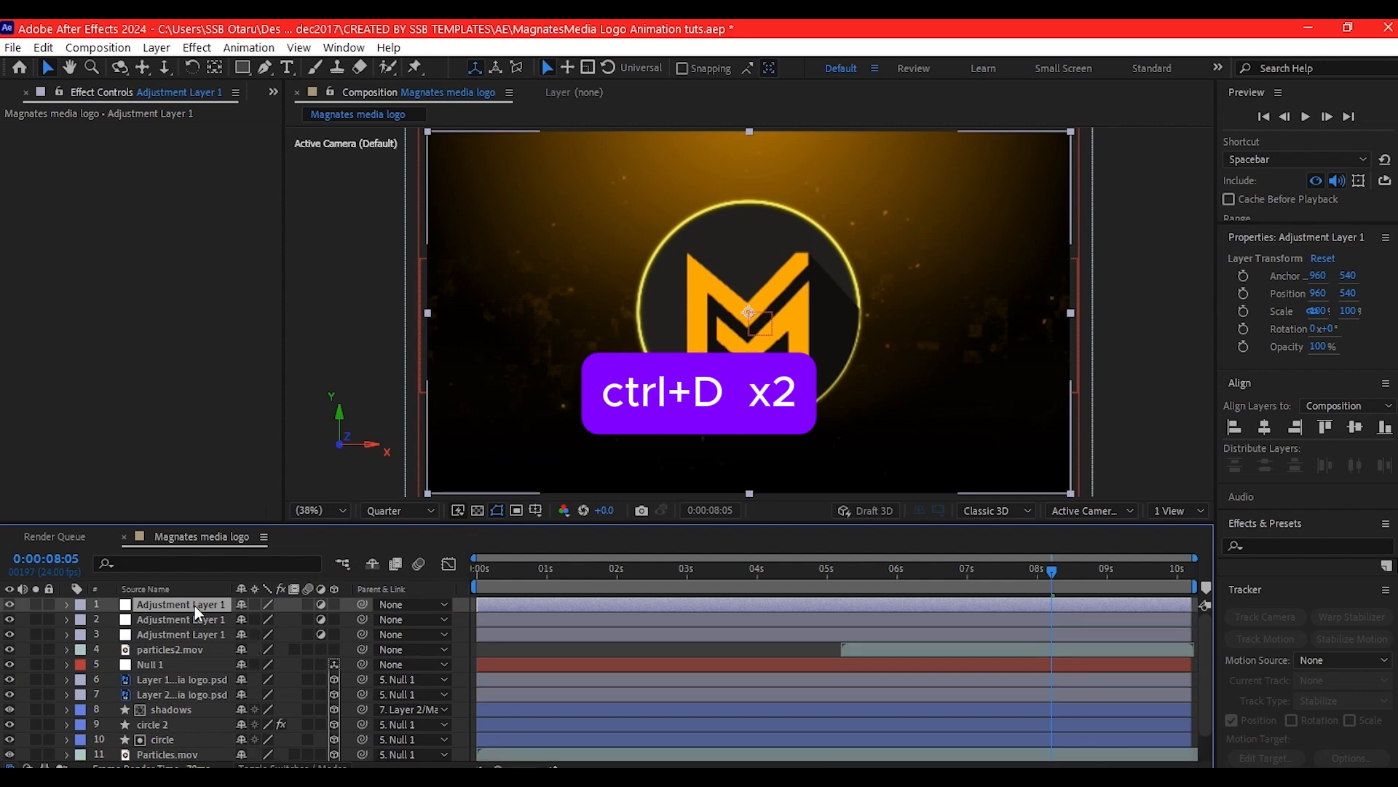
Apply the Optics Compensation effect to the lowest of the three adjustment layers.
left_click(166, 633)
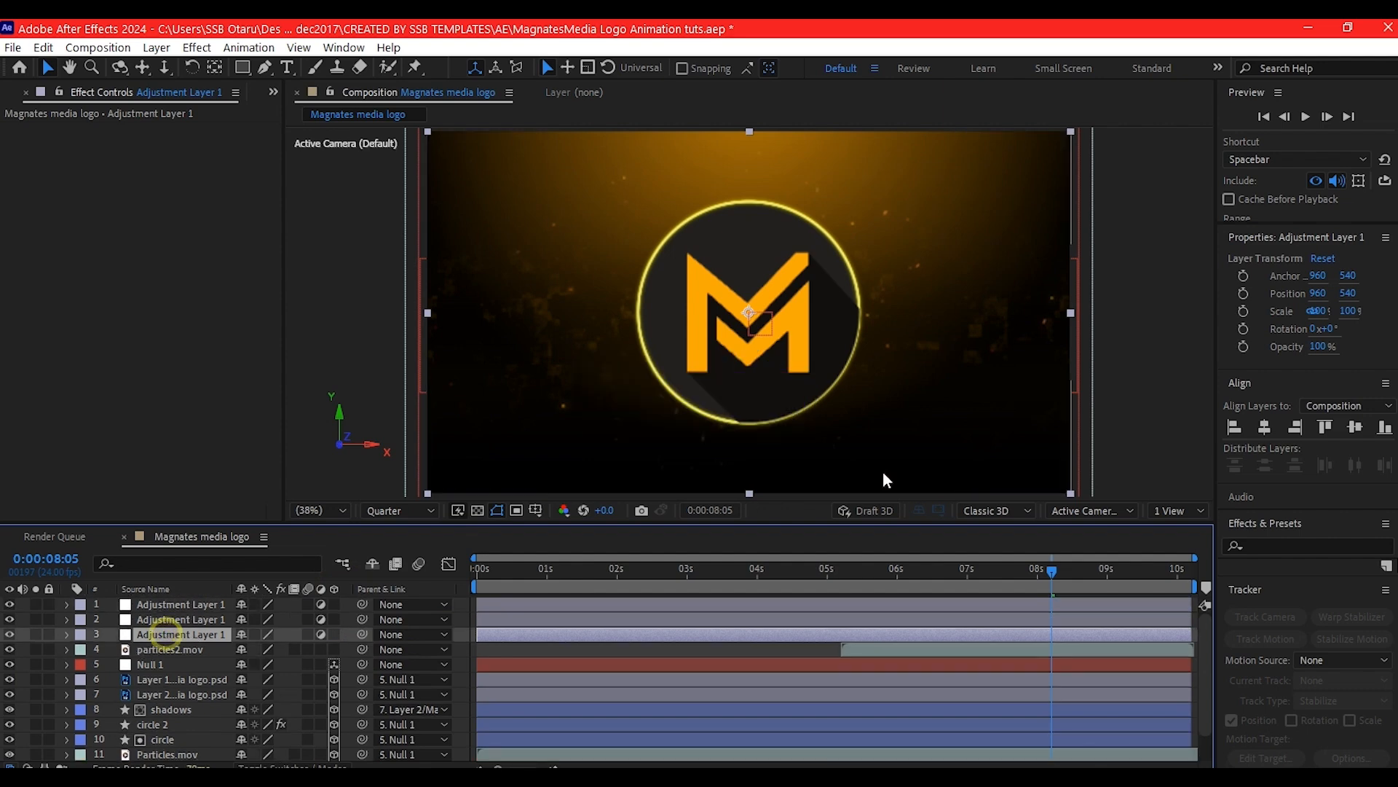
key("ctrl+space")
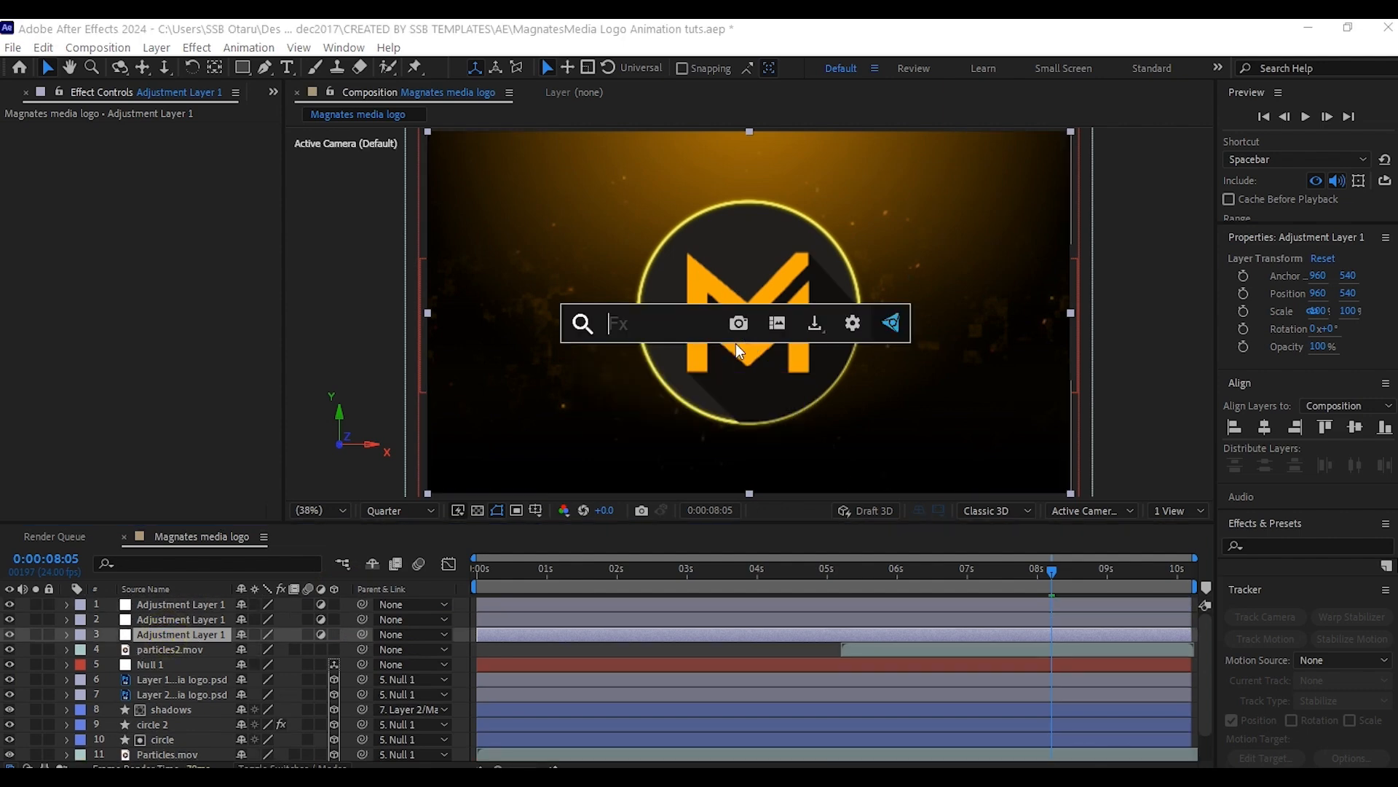
type("optic")
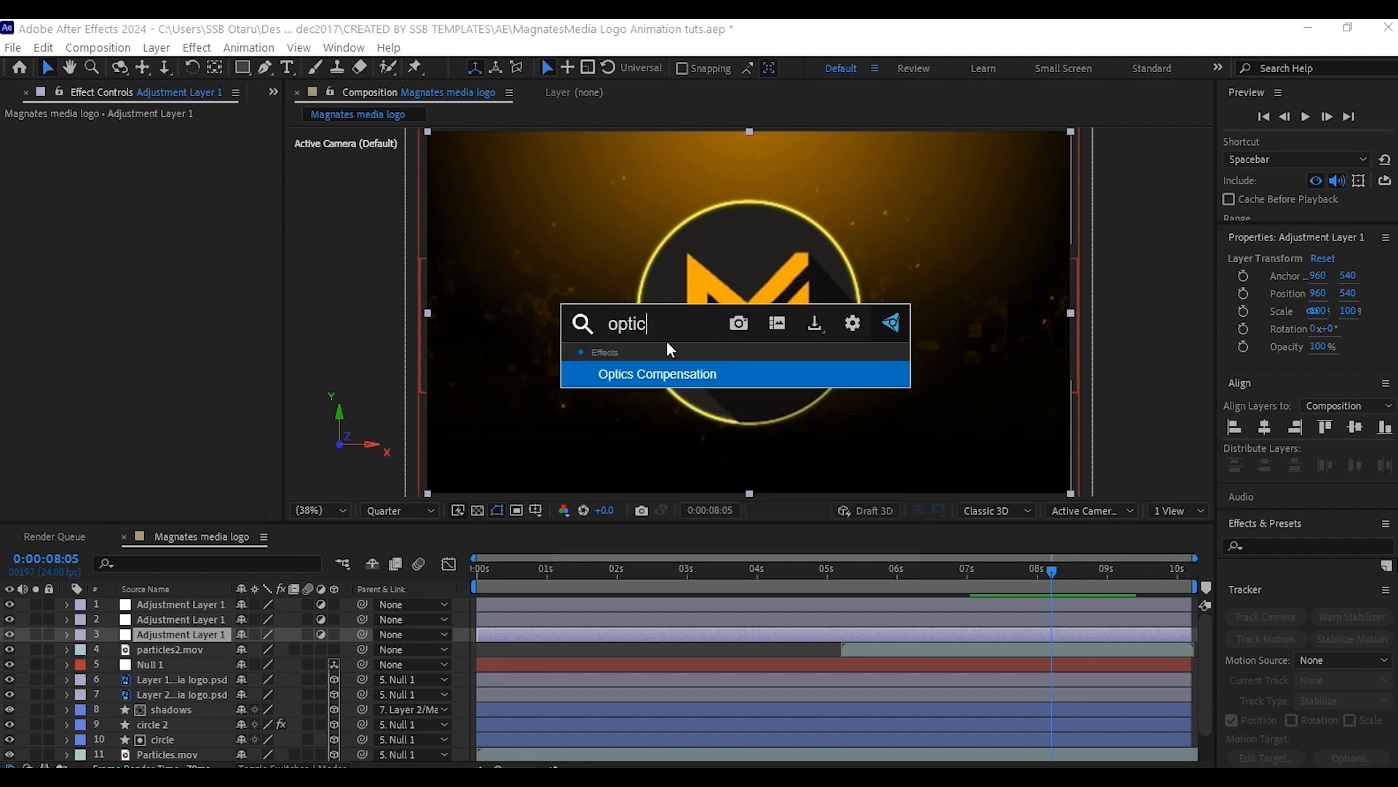
left_click(658, 374)
At 0:00:00:19, keyframe the Optics Compensation Field Of View at 150 and enable Reverse Lens Distortion.
mouse_move(544, 567)
left_mouse_down()
mouse_move(566, 566)
mouse_move(533, 571)
left_mouse_up()
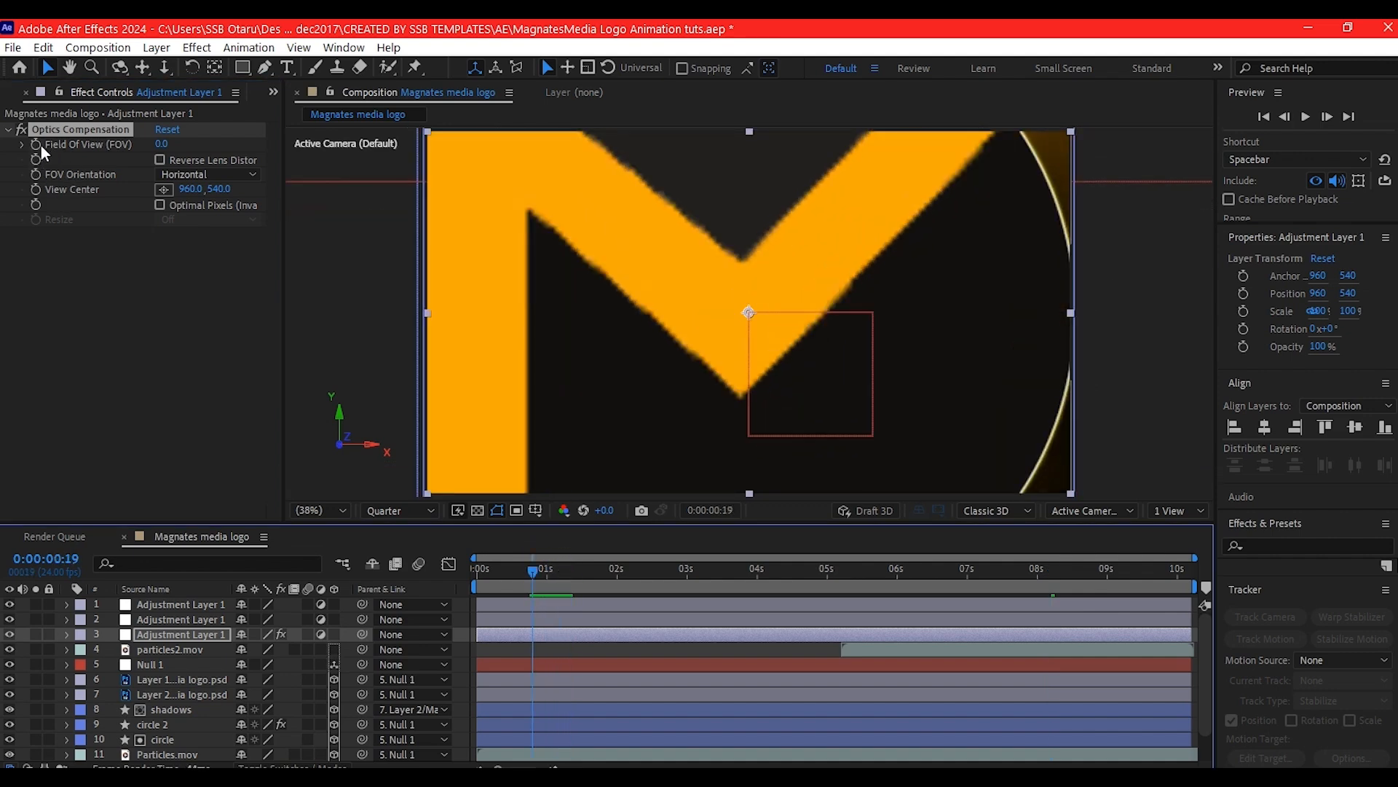
left_click(161, 144)
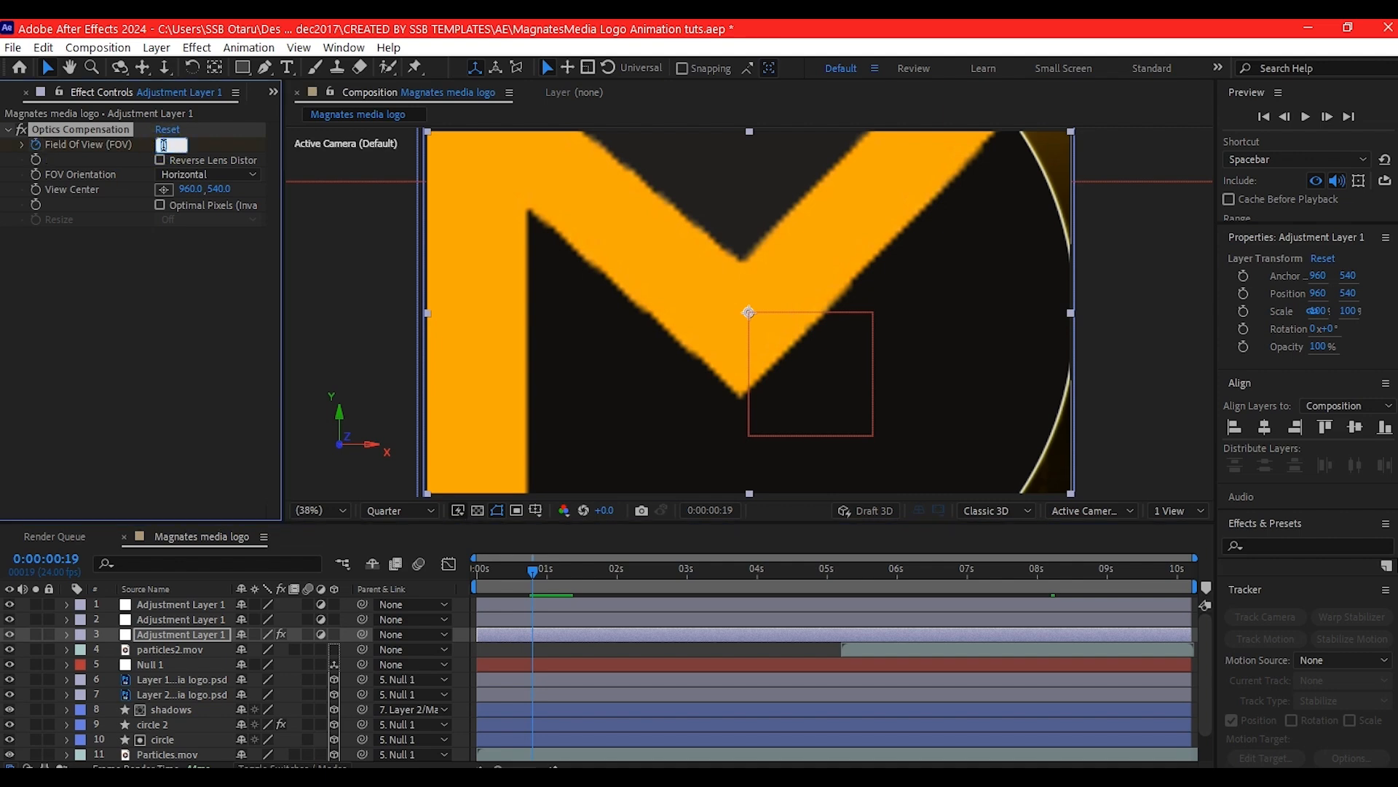
key("Return")
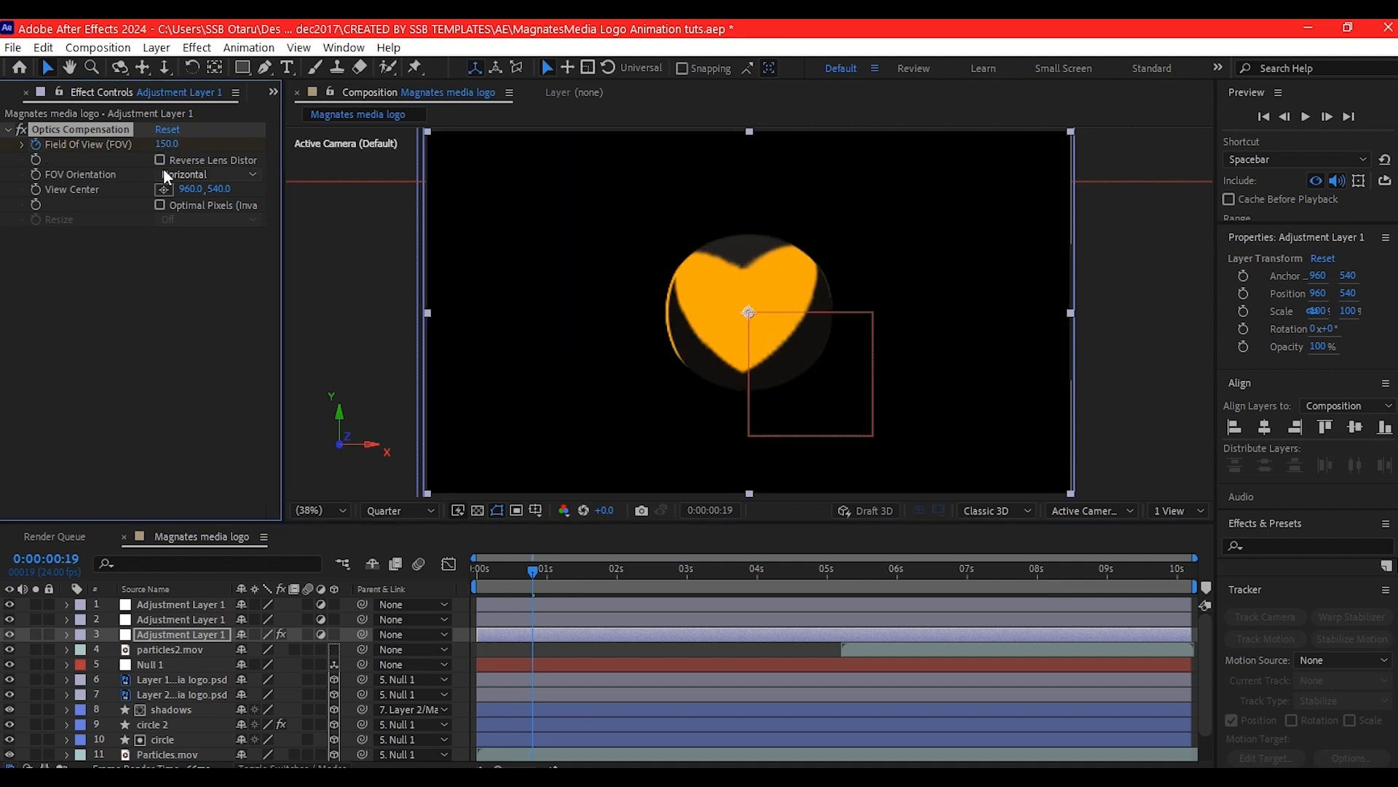
left_click(156, 158)
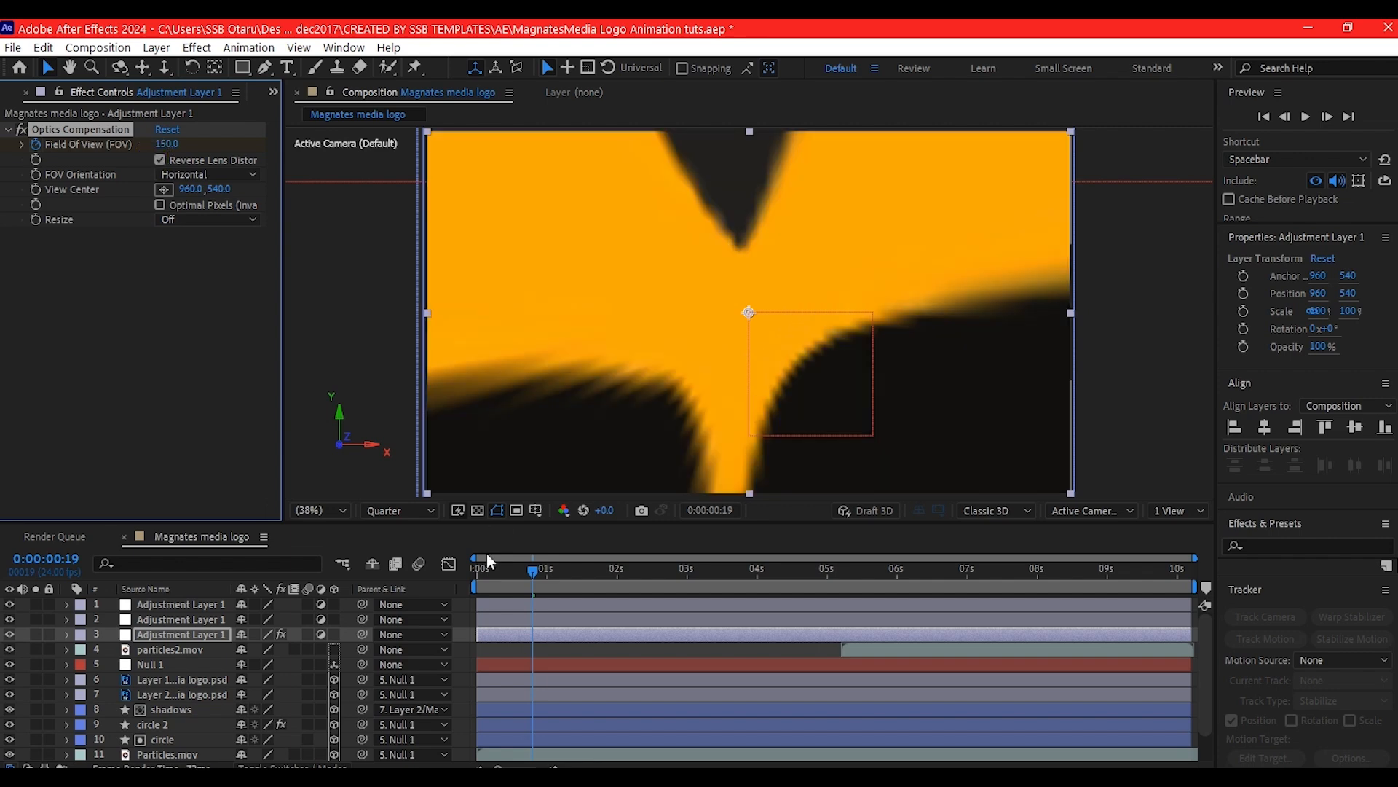
At 0:00:02:01, keyframe the Optics Compensation Field Of View at 0 and scrub through the animation up to 0:00:03:08.
left_click(614, 570)
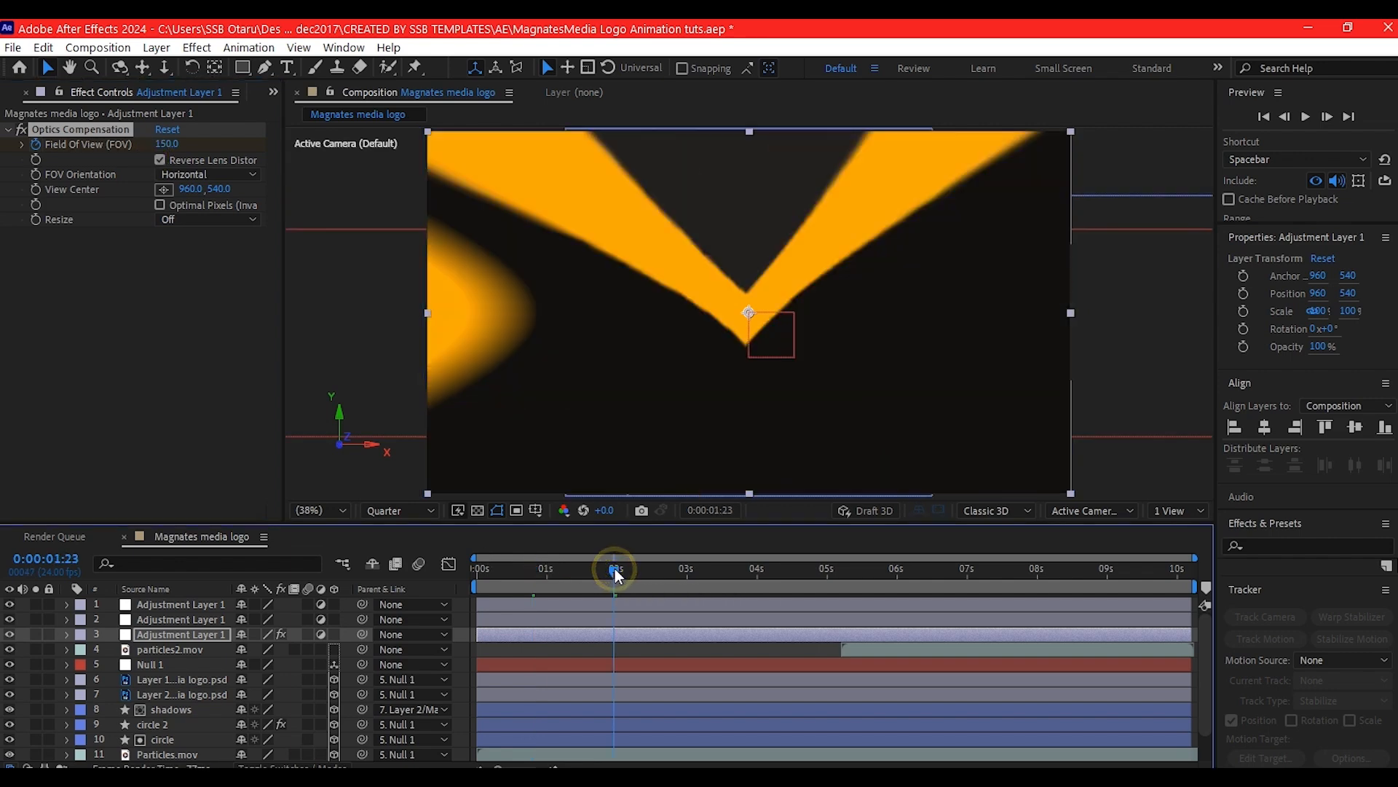
left_click_drag(615, 575, 621, 574)
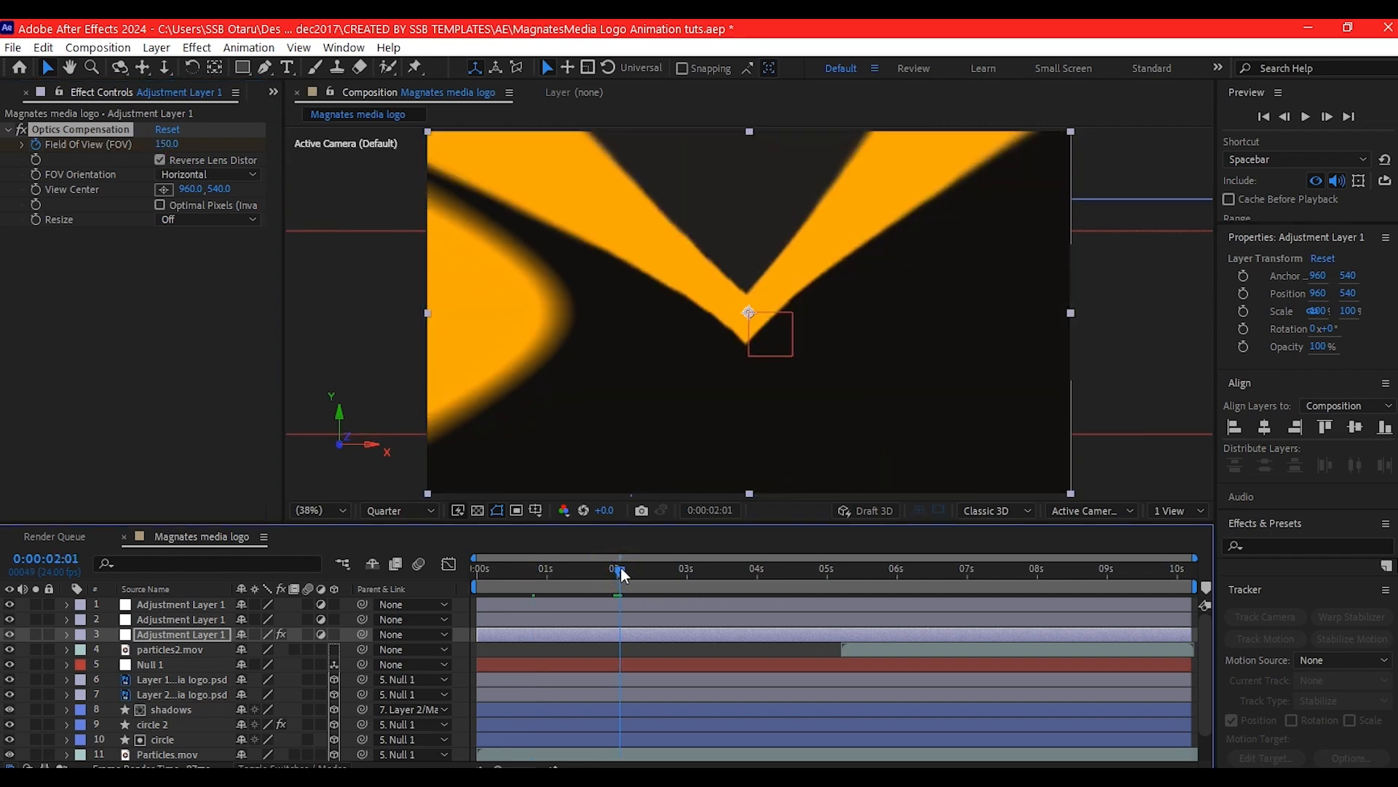
left_click(166, 144)
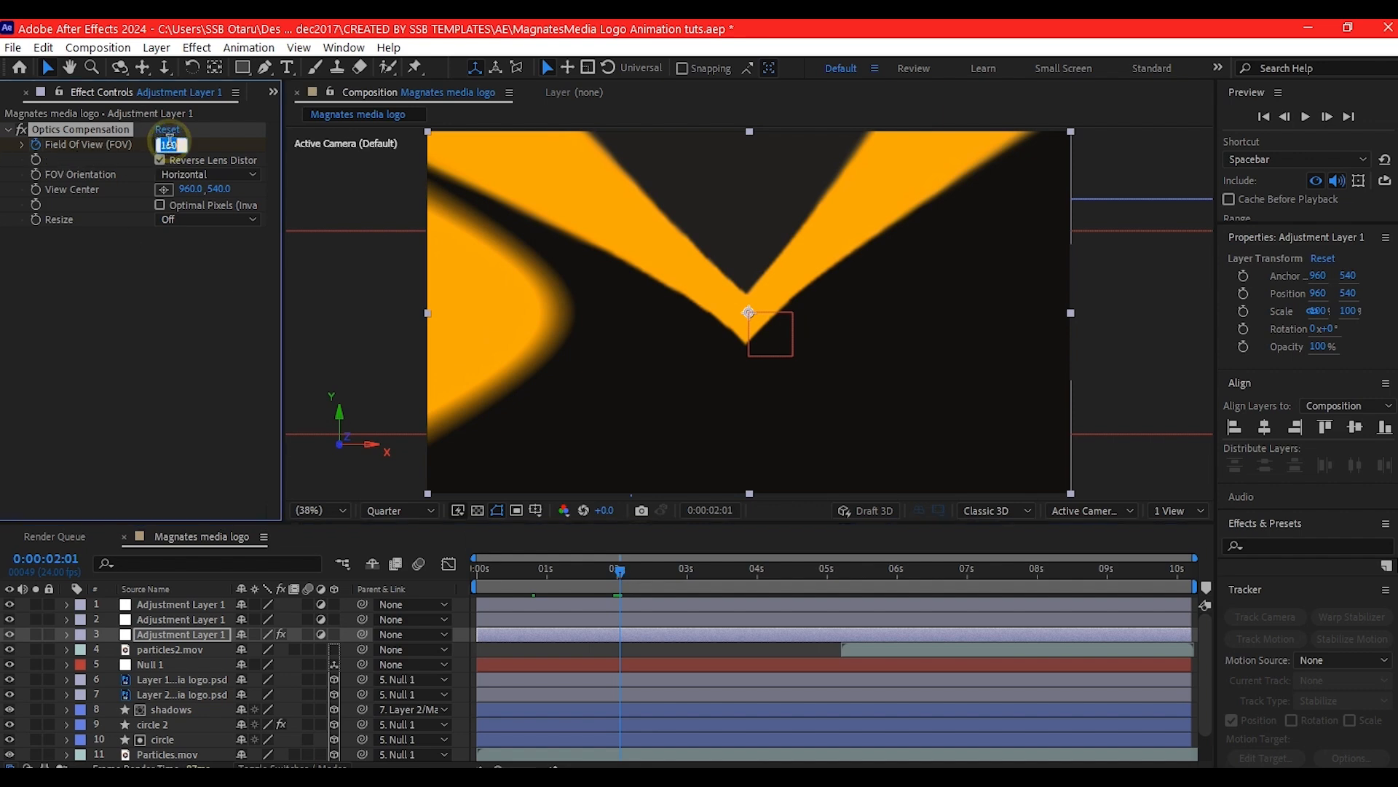
type("0")
key("Return")
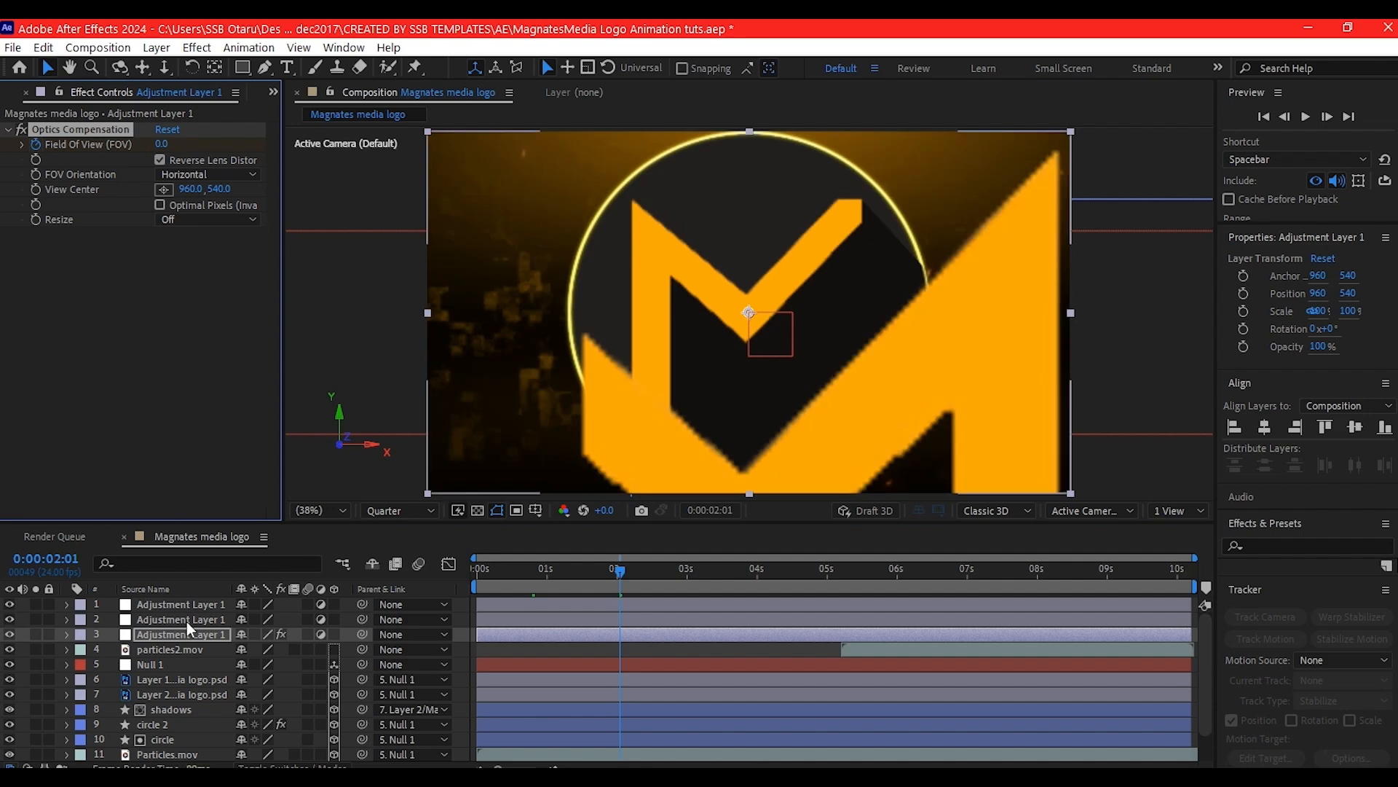
left_click(485, 568)
left_click_drag(516, 575, 709, 555)
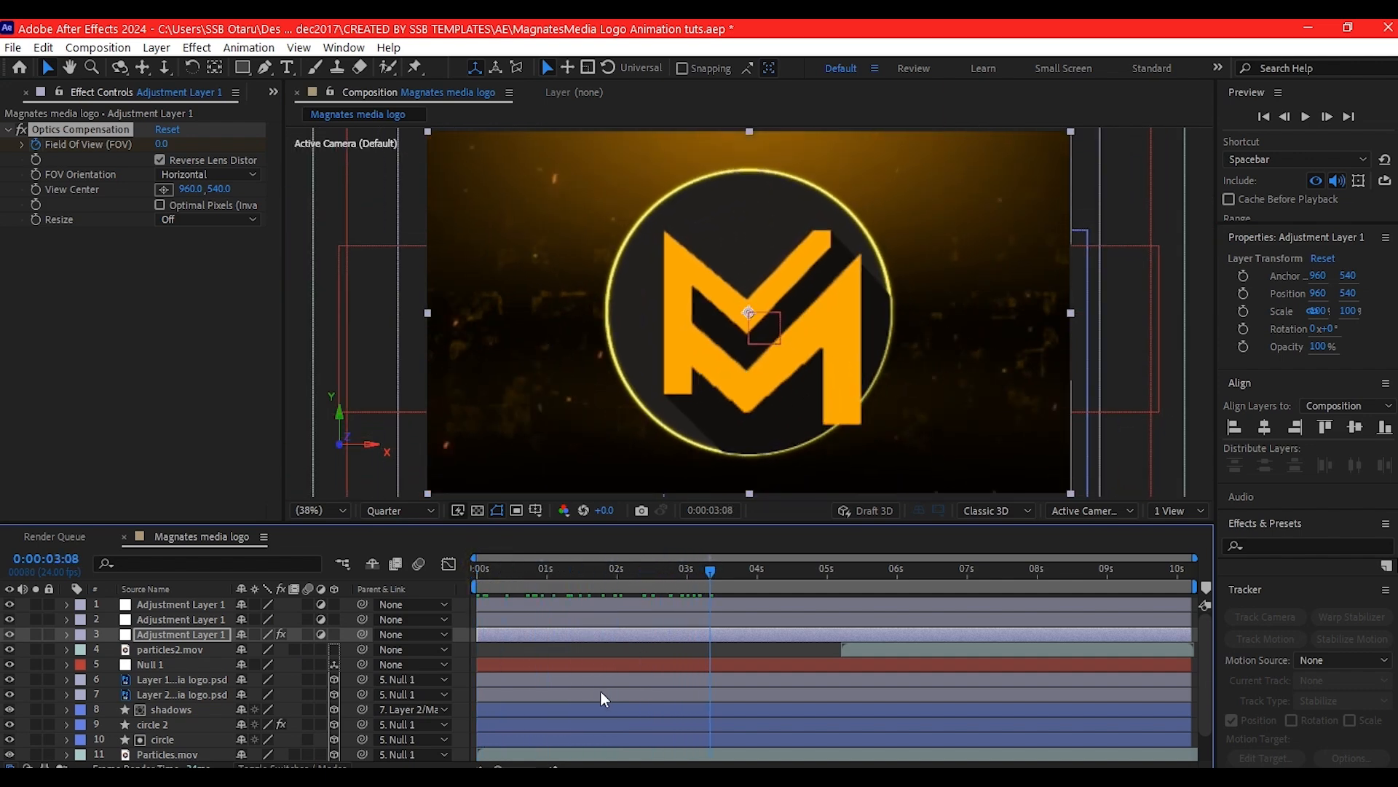
Apply the Curves effect to the middle of the three adjustment layers.
left_click(610, 634)
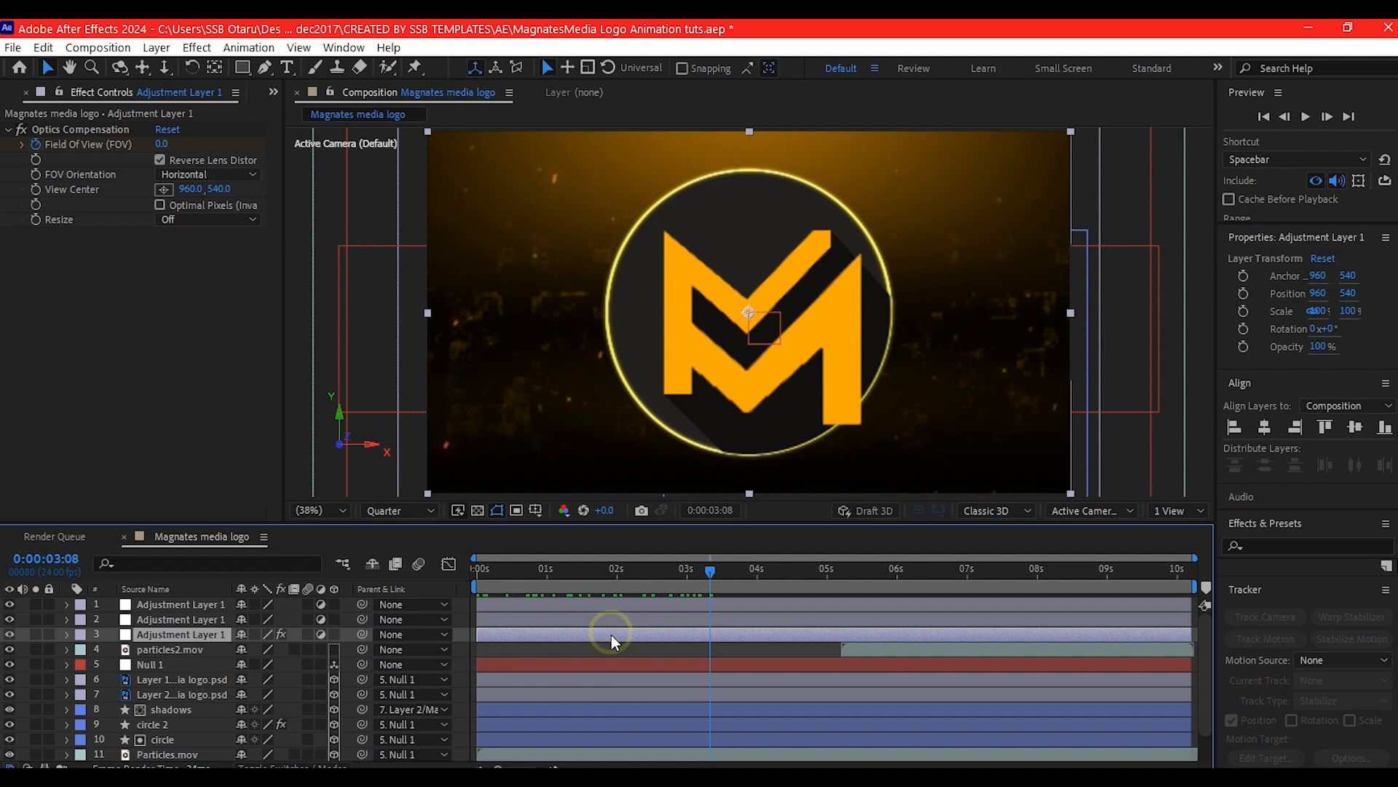
key("ctrl+Up")
key("ctrl+space")
type("c")
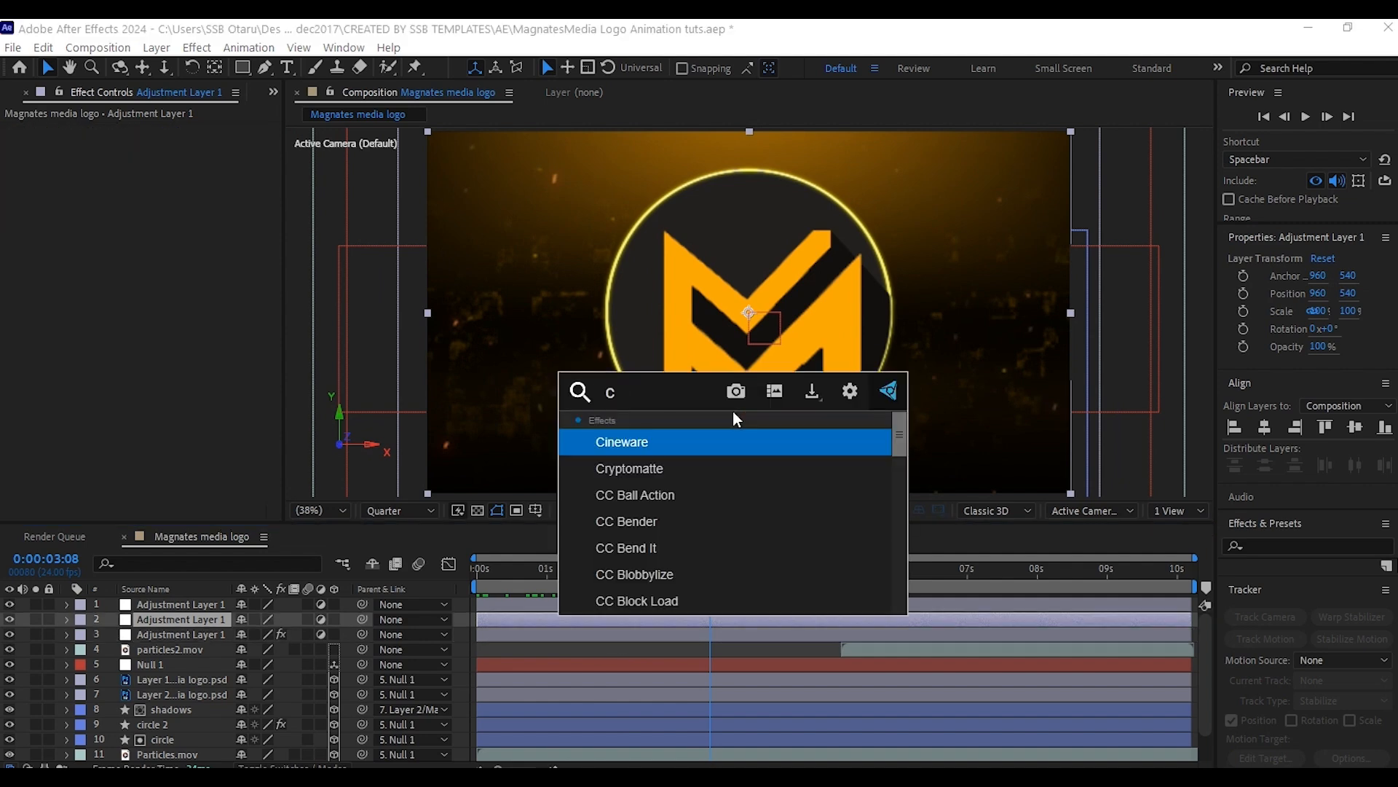
type("urv")
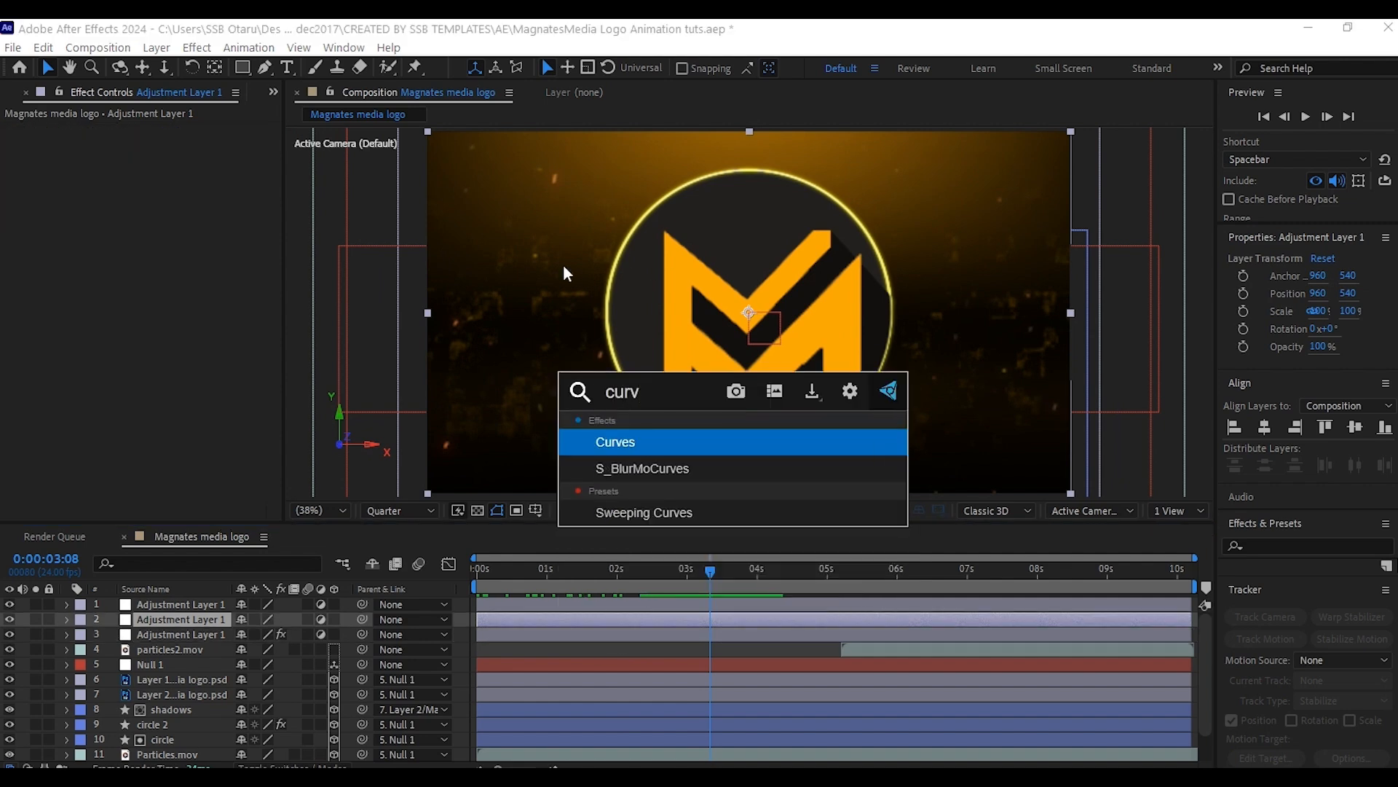
left_click(626, 446)
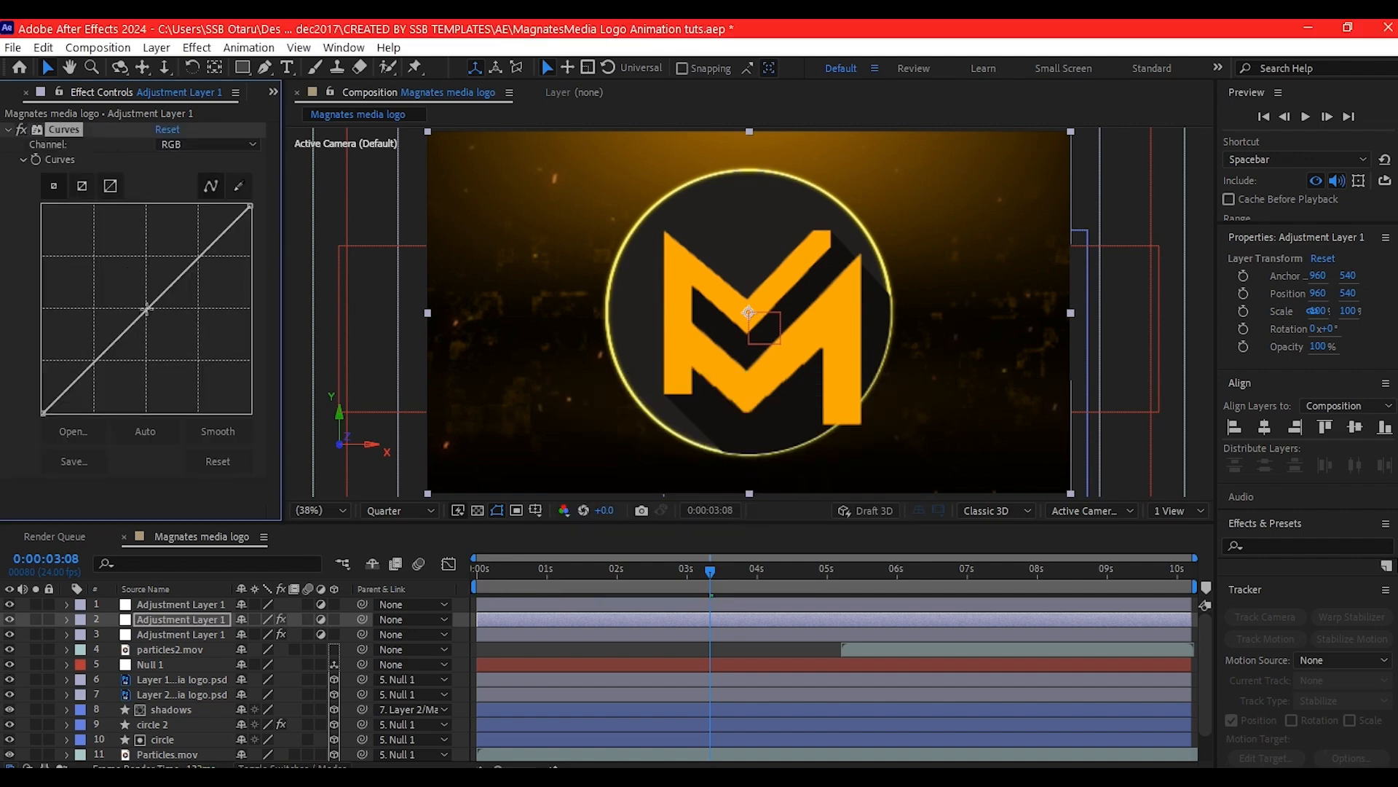
Shape the RGB curve into a gentle S by anchoring the midpoint, lowering the shadows and raising the highlights slightly.
left_click(146, 307)
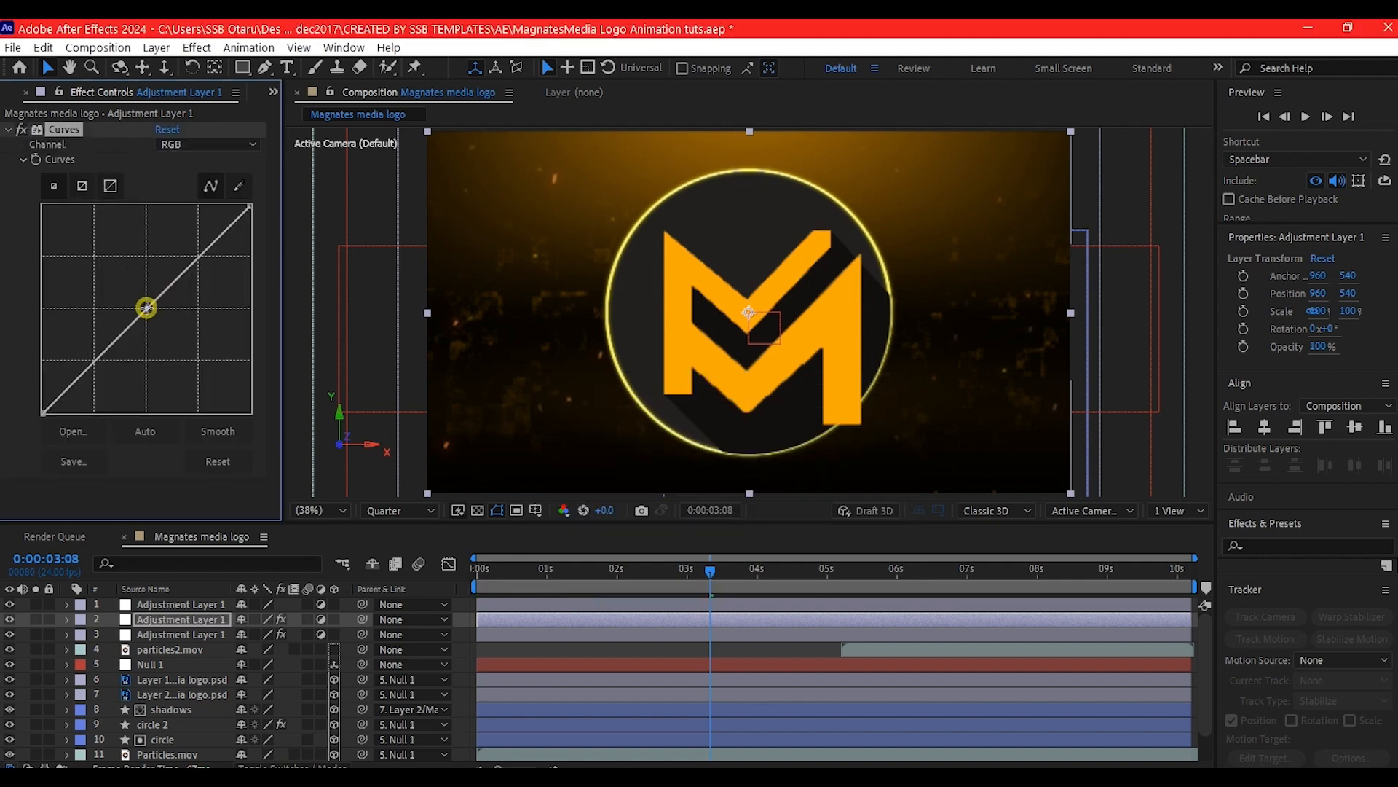
left_click(95, 362)
left_click_drag(95, 362, 104, 363)
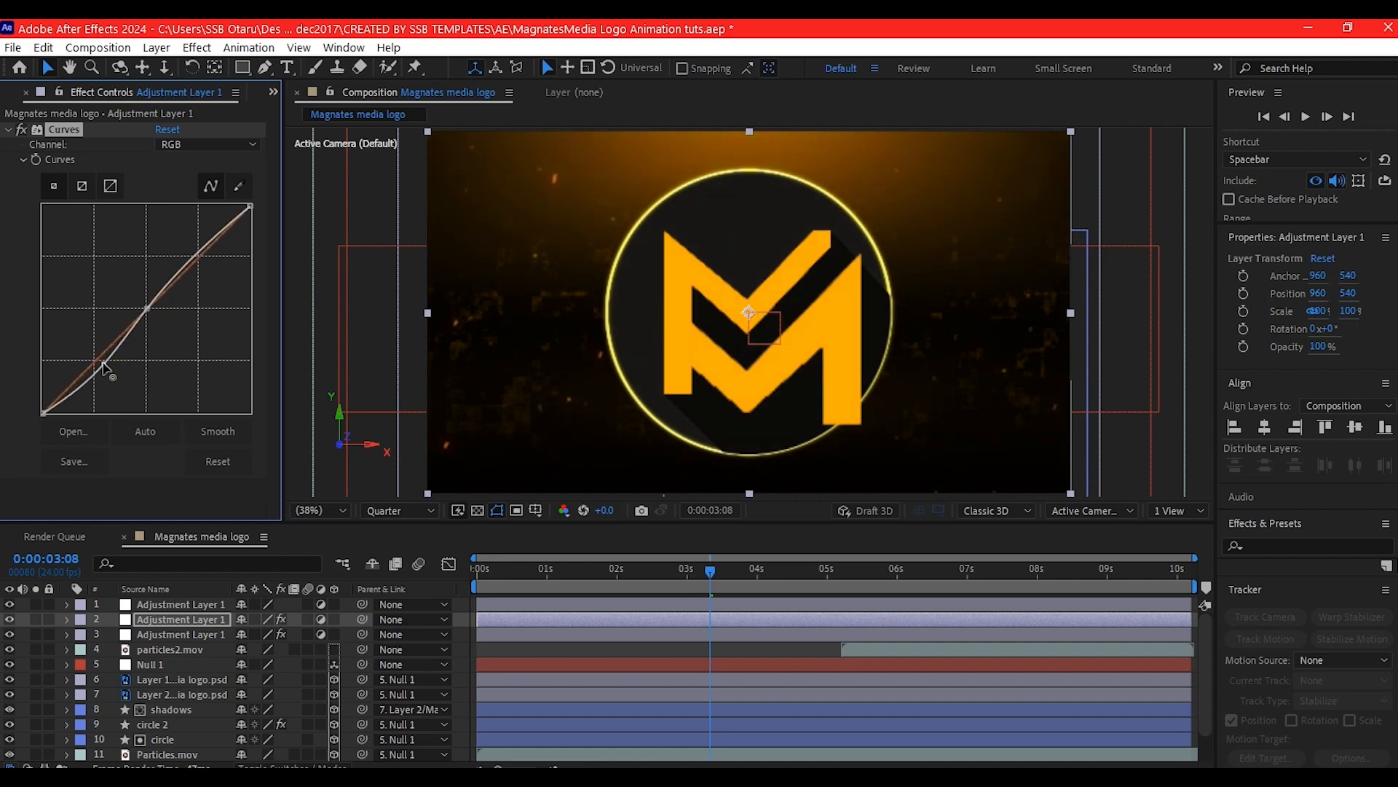
left_click(189, 257)
Apply the S_Glow effect to the topmost adjustment layer.
left_click(169, 601)
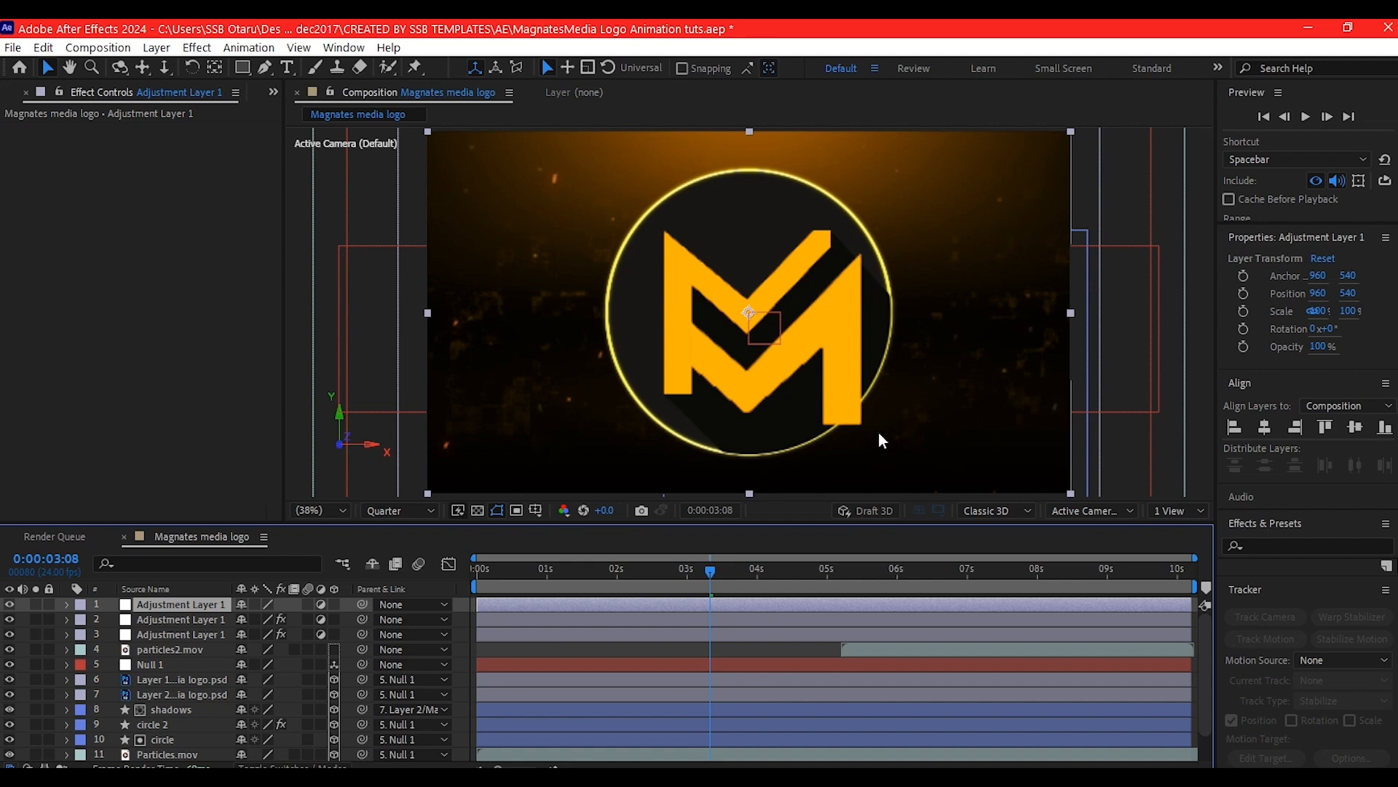
key("ctrl+space")
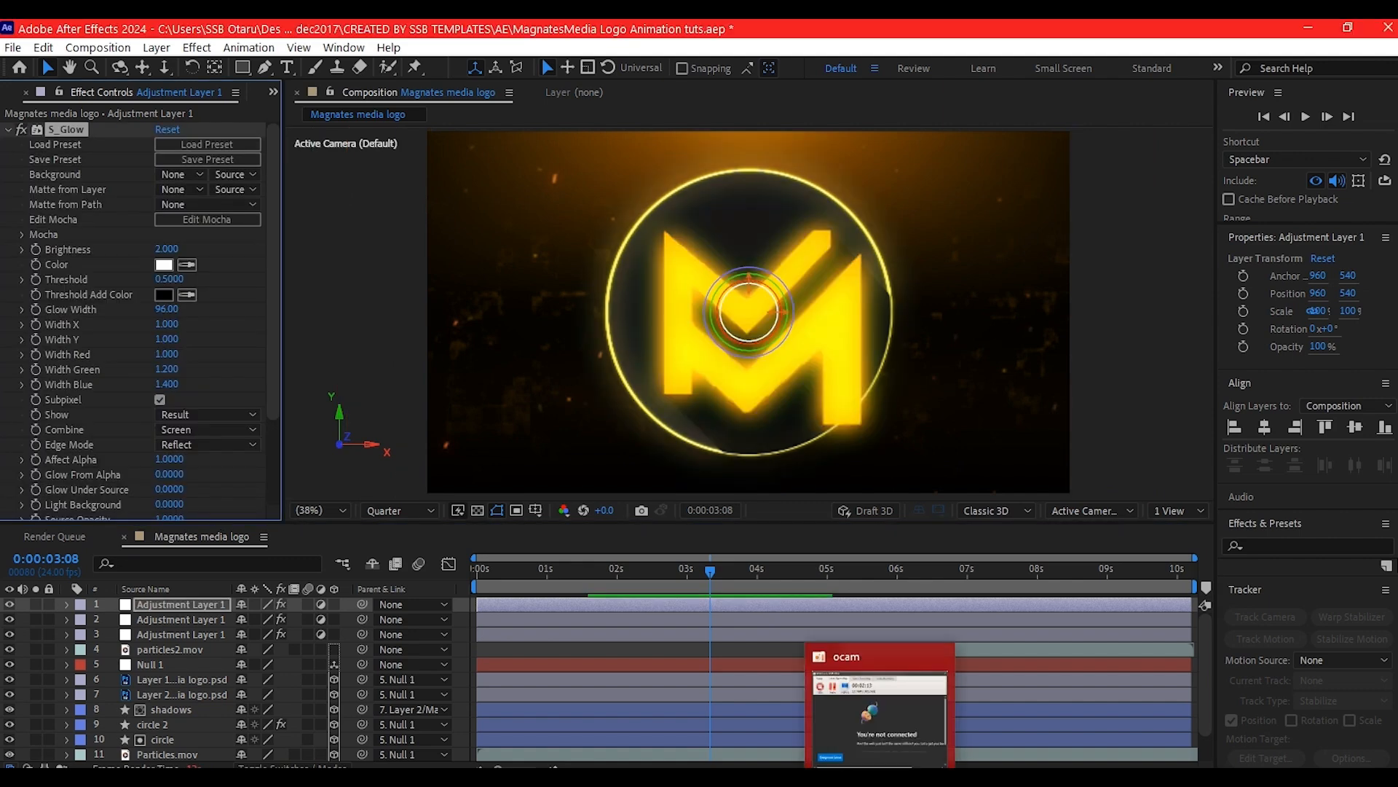